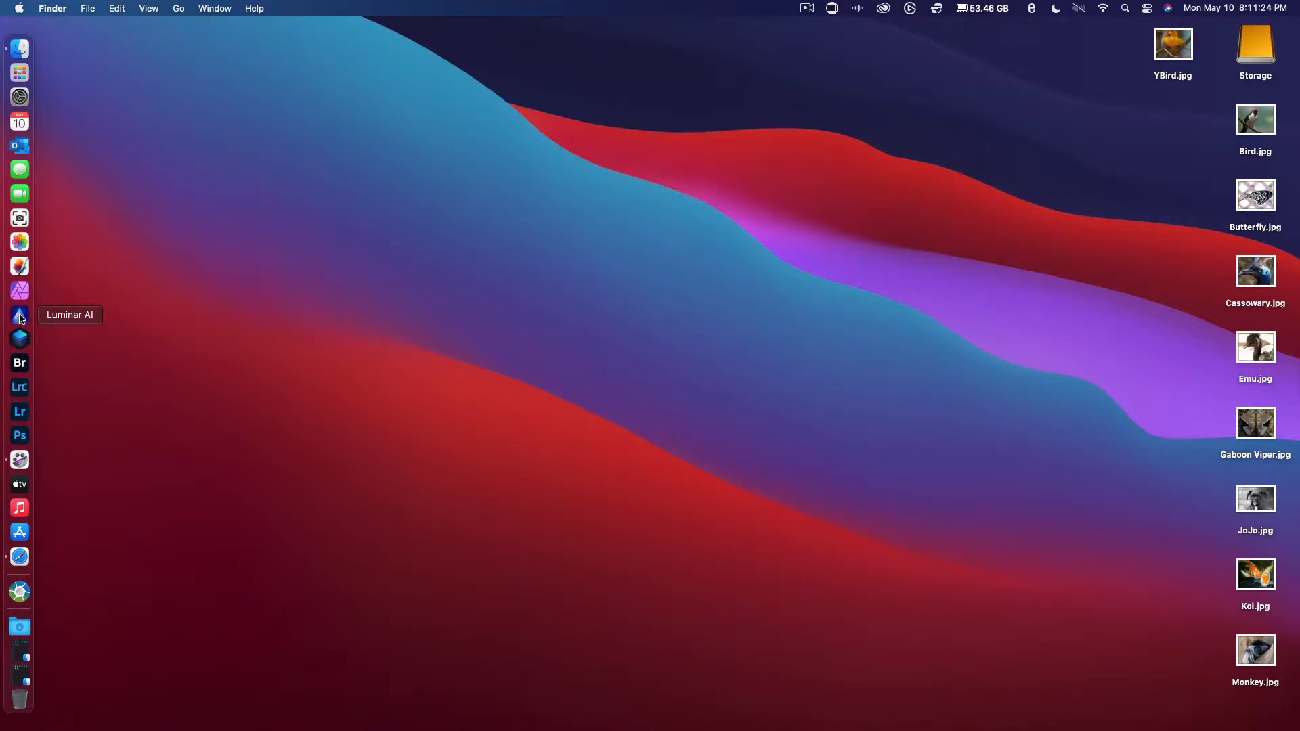
Open Luminar AI for editing the city skyline photo.
click(20, 316)
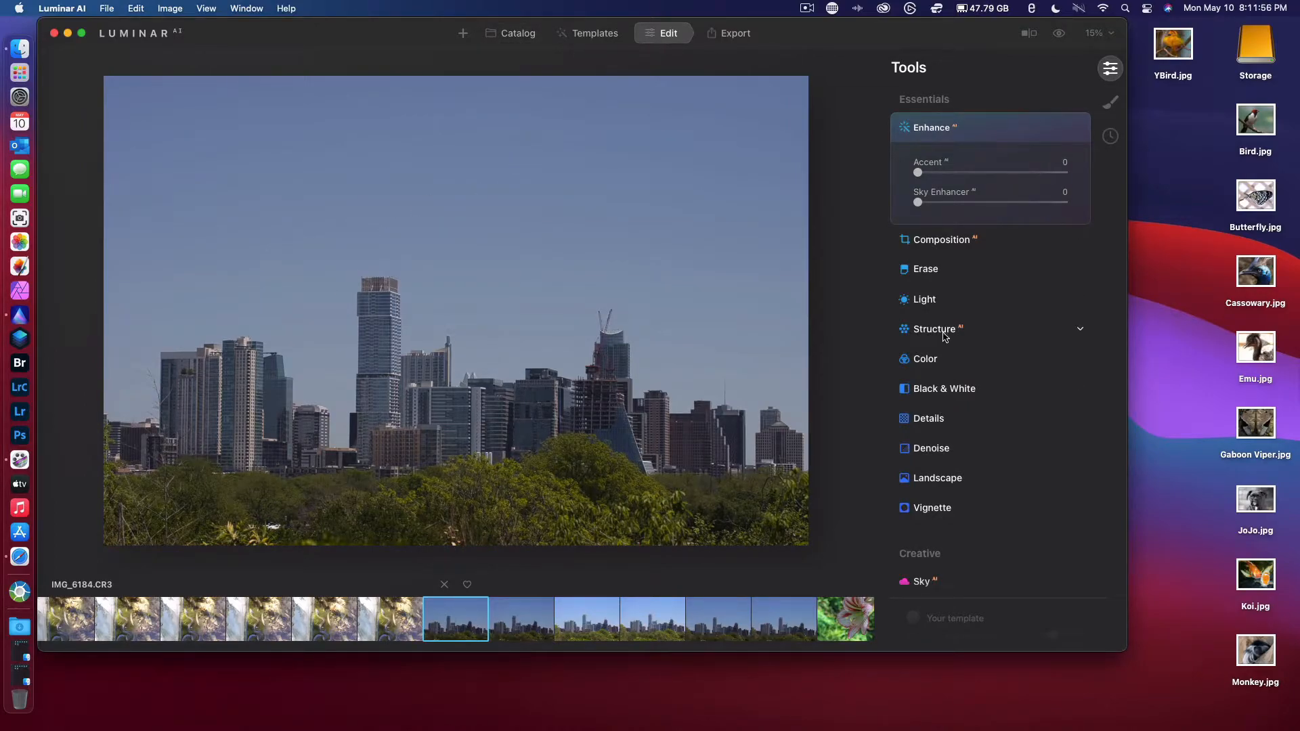
Look over the Composition tool's ratio, perspective, rotation and 3D transform options.
scroll(931, 451, down, 1)
scroll(941, 406, up, 1)
click(945, 245)
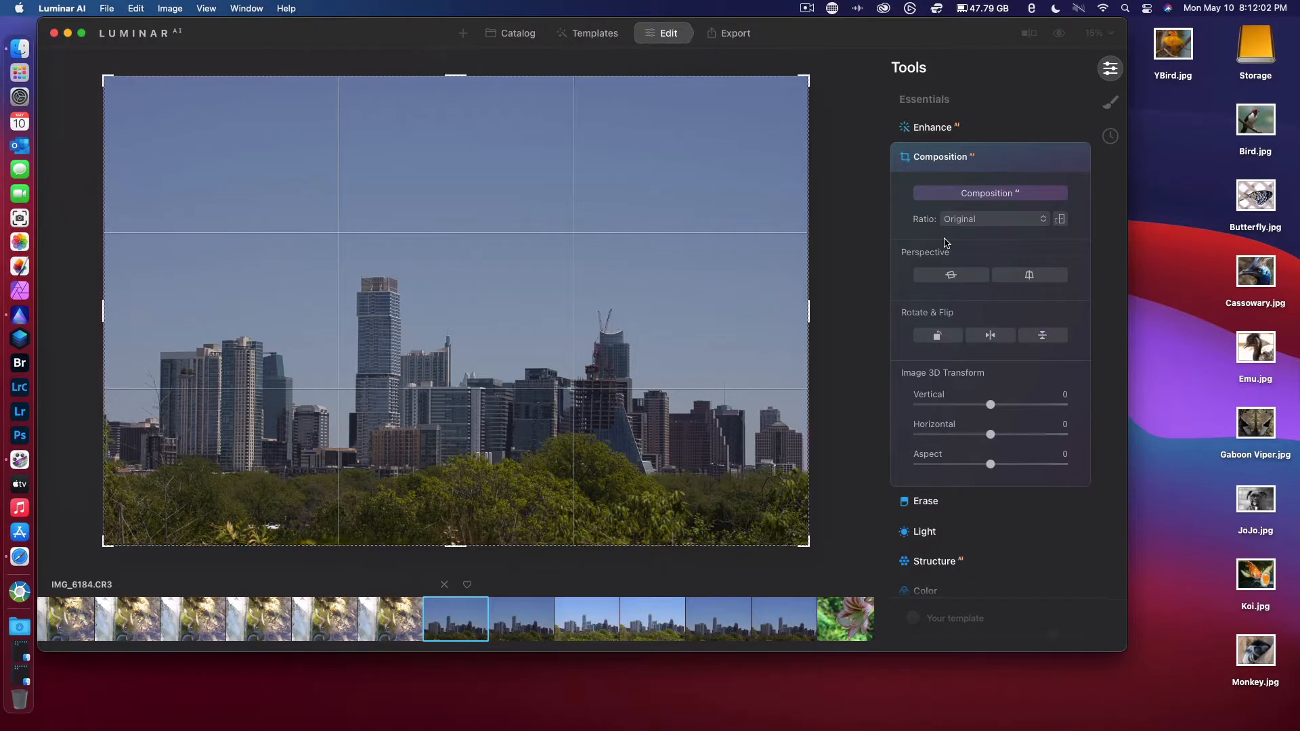
click(1049, 159)
Open the Sky tool's collection of replacement skies for the skyline photo.
scroll(975, 368, down, 3)
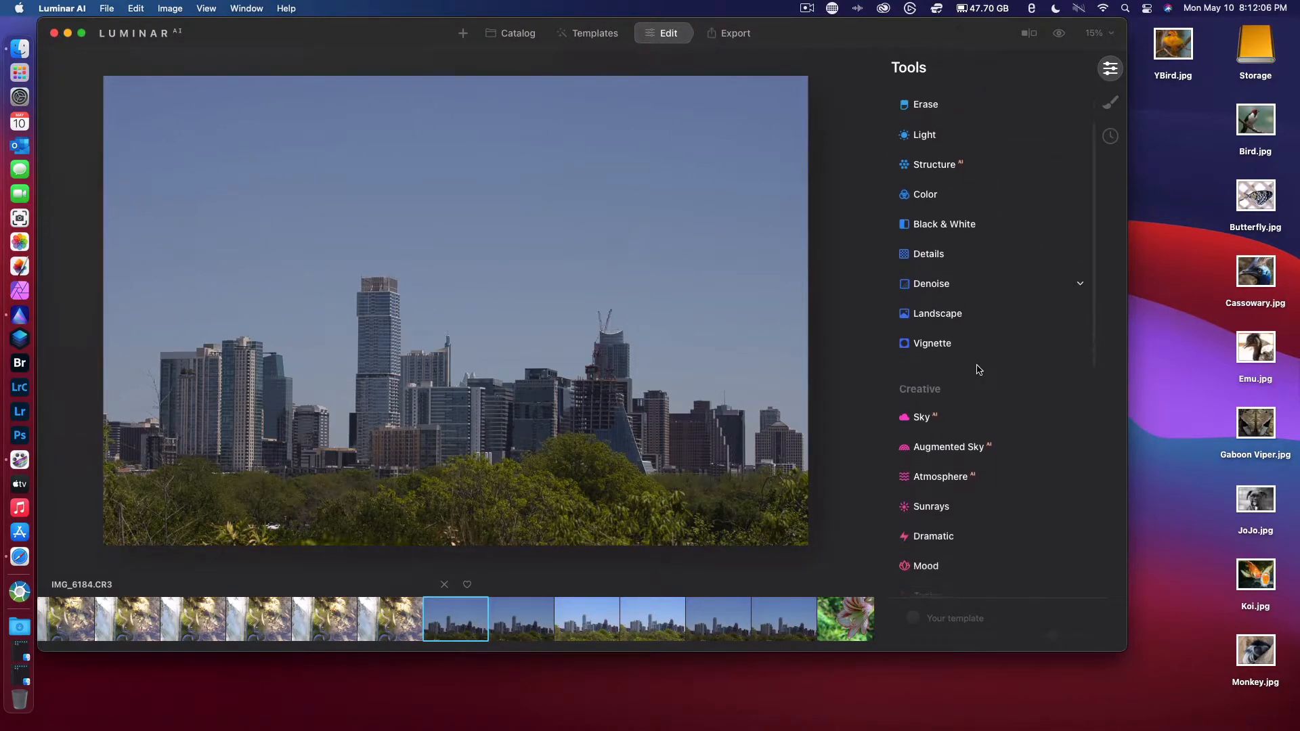
scroll(929, 431, down, 2)
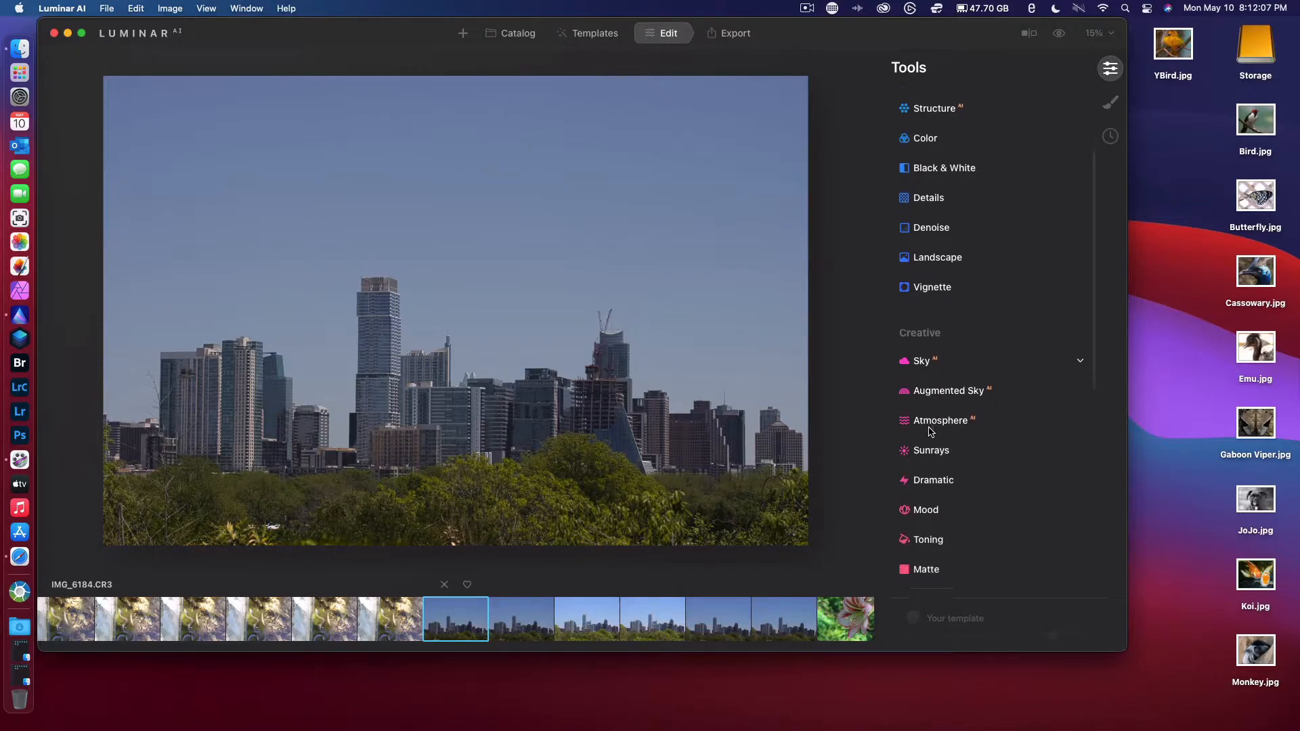
click(930, 384)
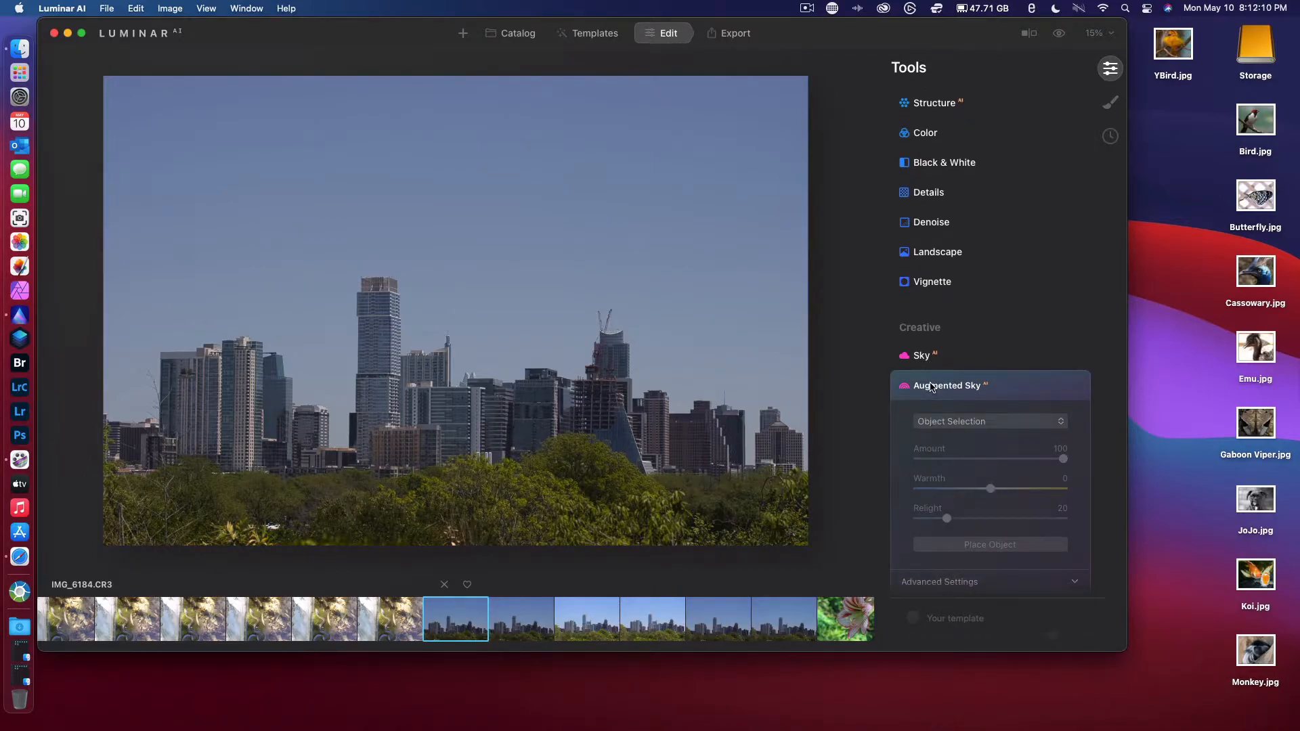
click(921, 359)
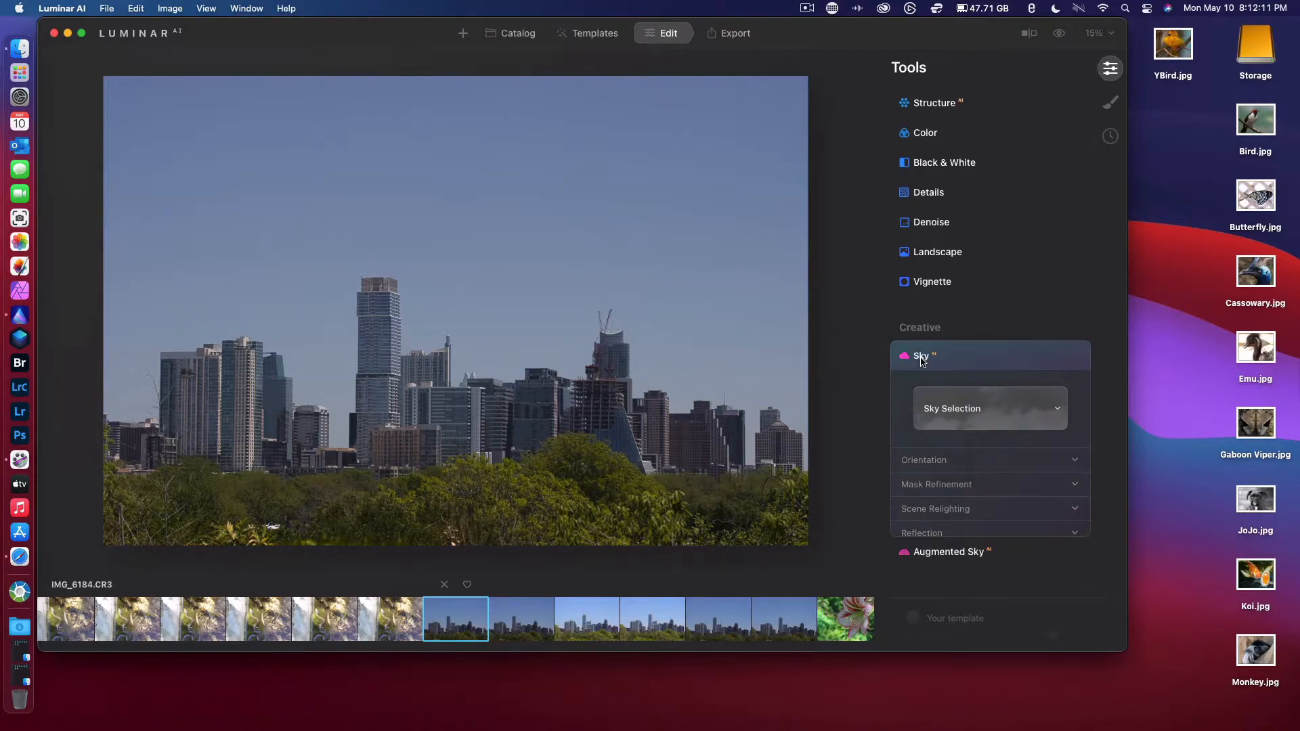
click(964, 419)
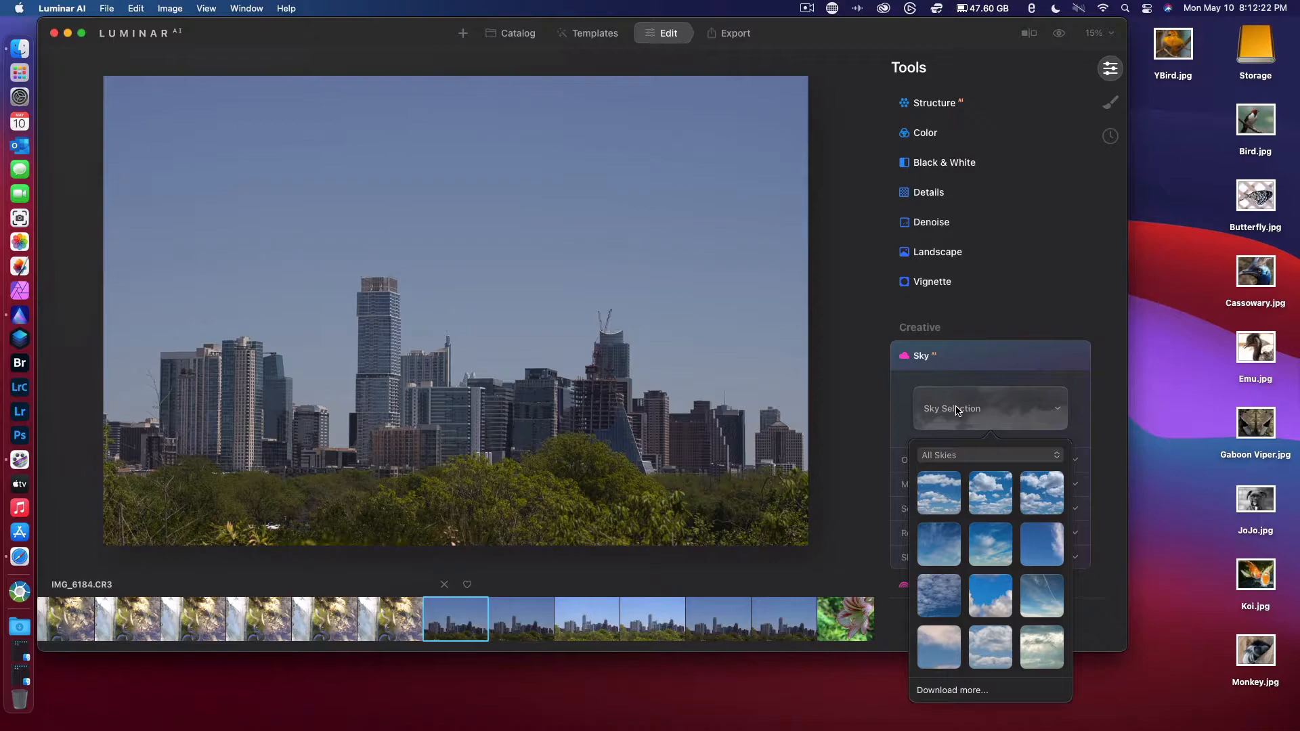
Try the Sunset Clouds 3 sky and the dark-clouded sunset sky on the skyline photo, removing each one.
scroll(970, 549, down, 5)
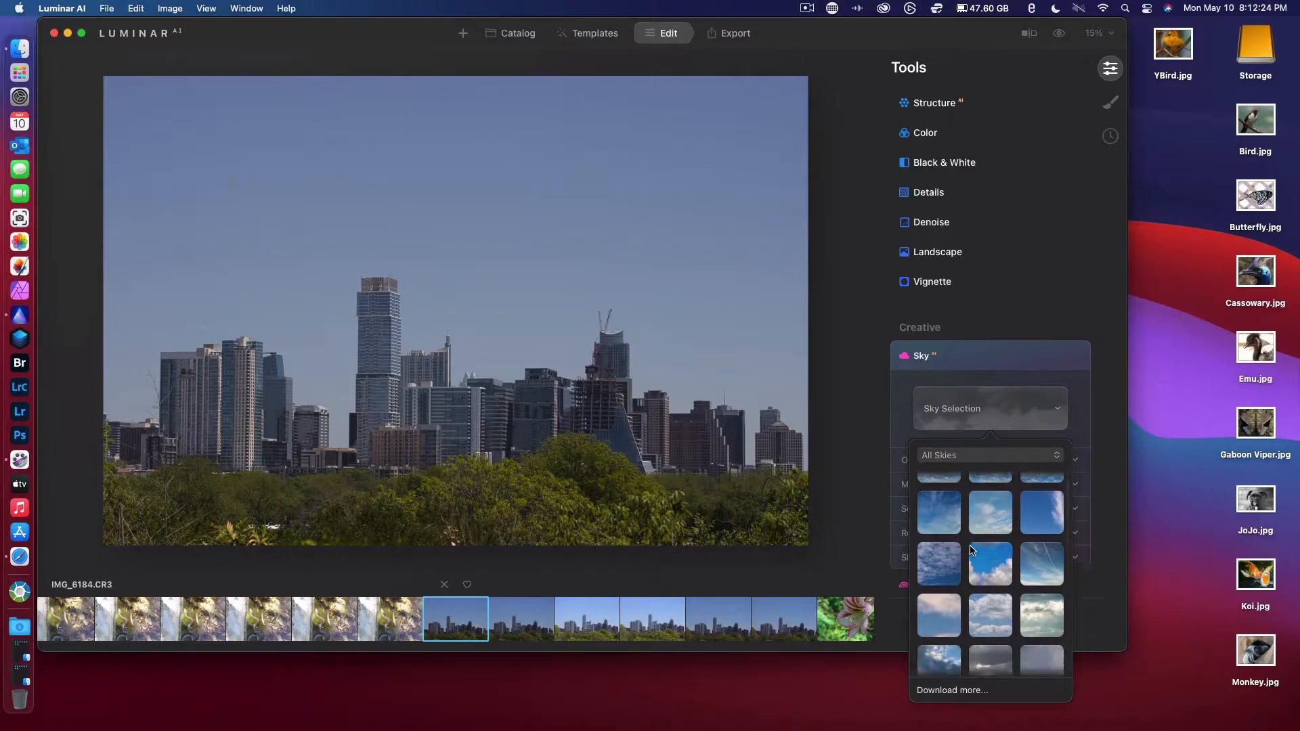
scroll(982, 570, down, 5)
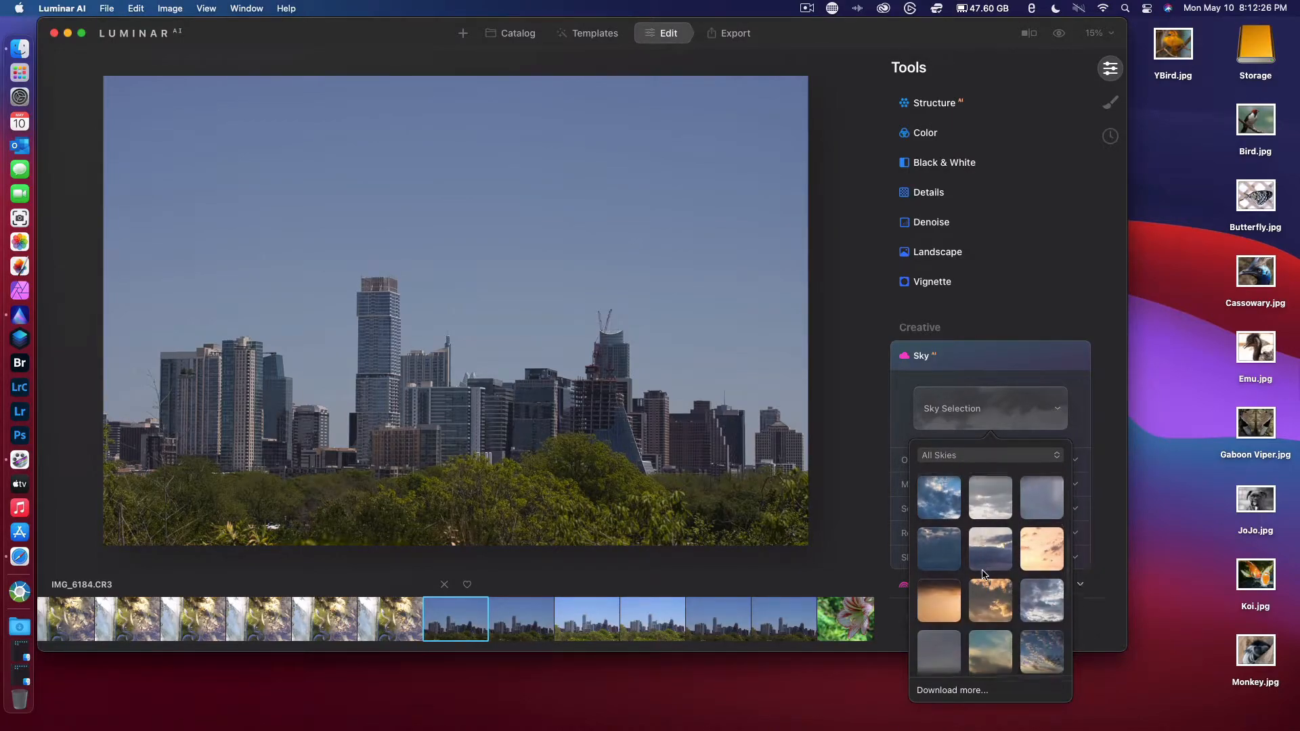
scroll(982, 570, down, 4)
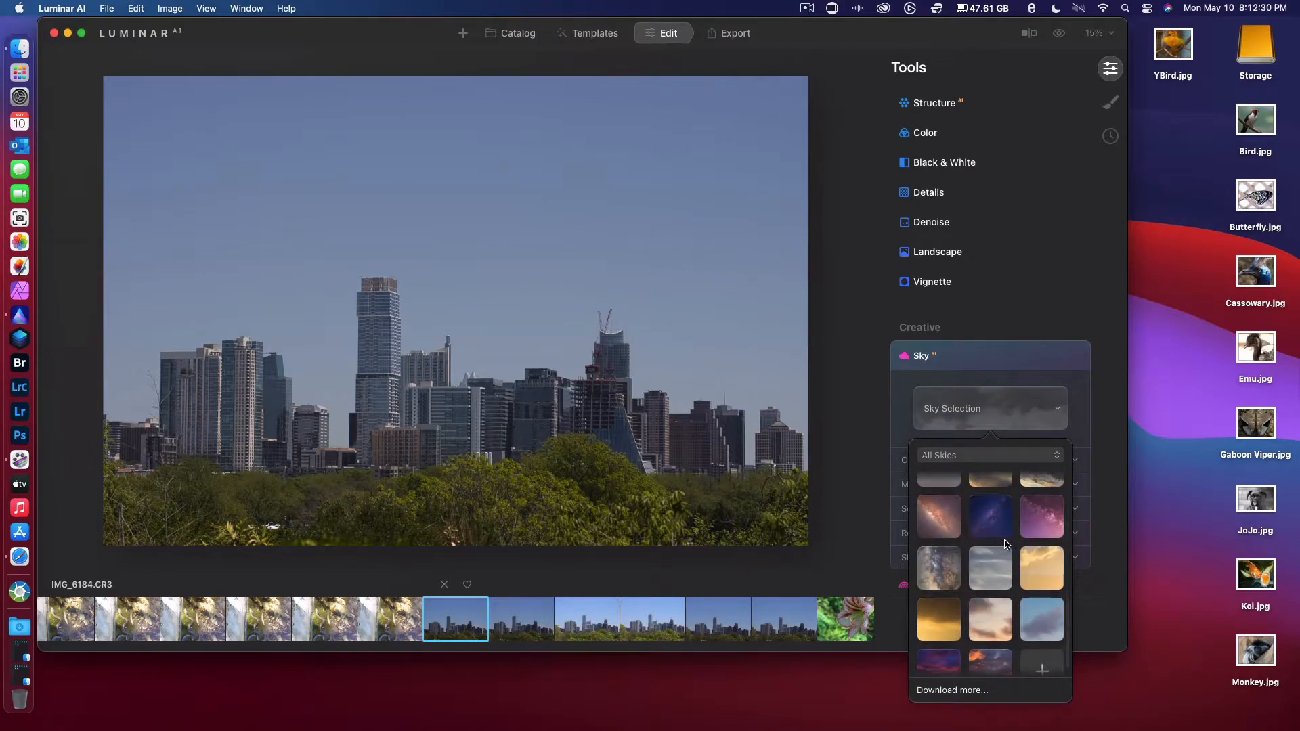
scroll(965, 641, down, 1)
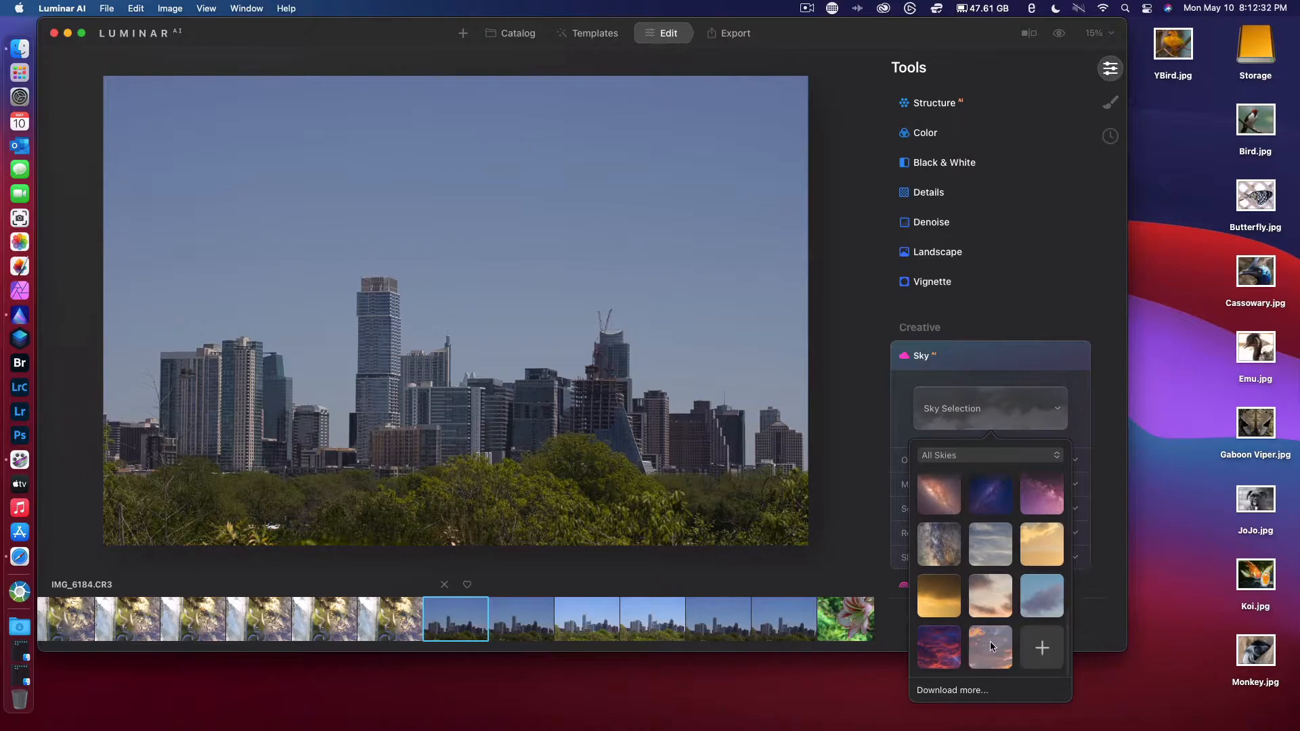
click(989, 645)
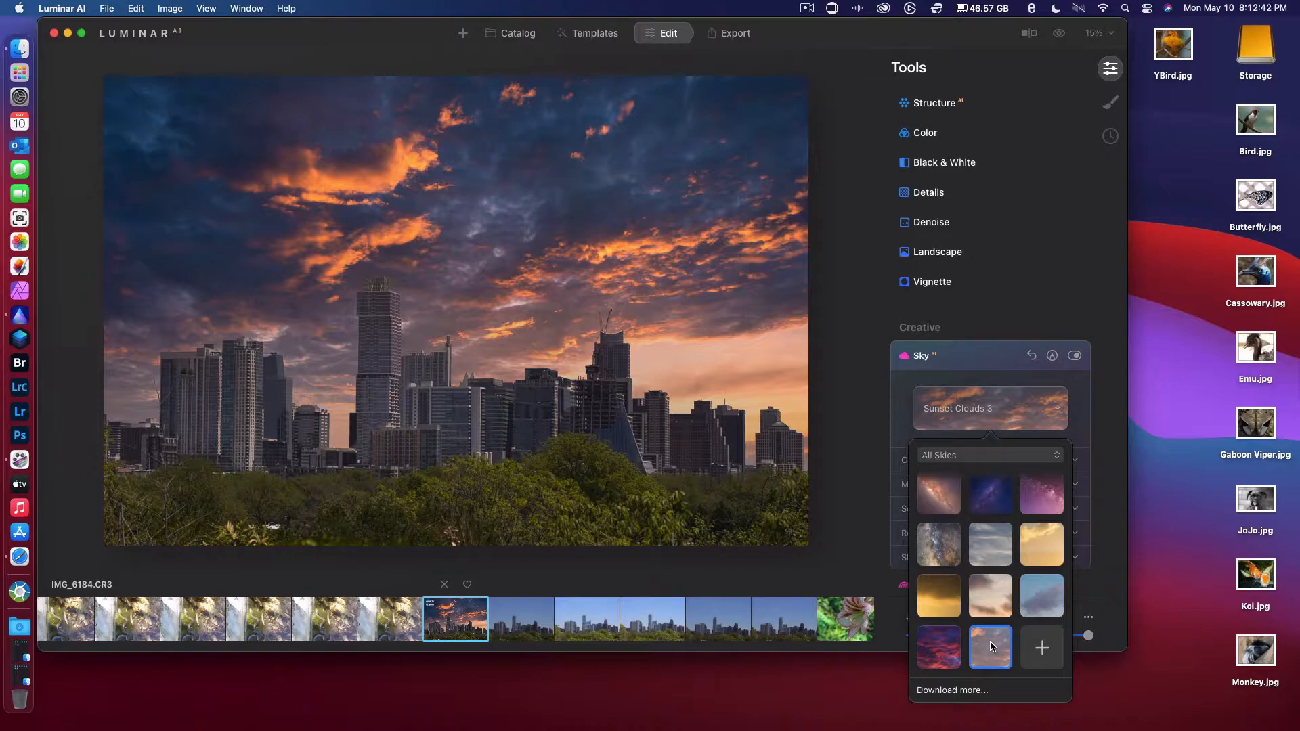
click(989, 645)
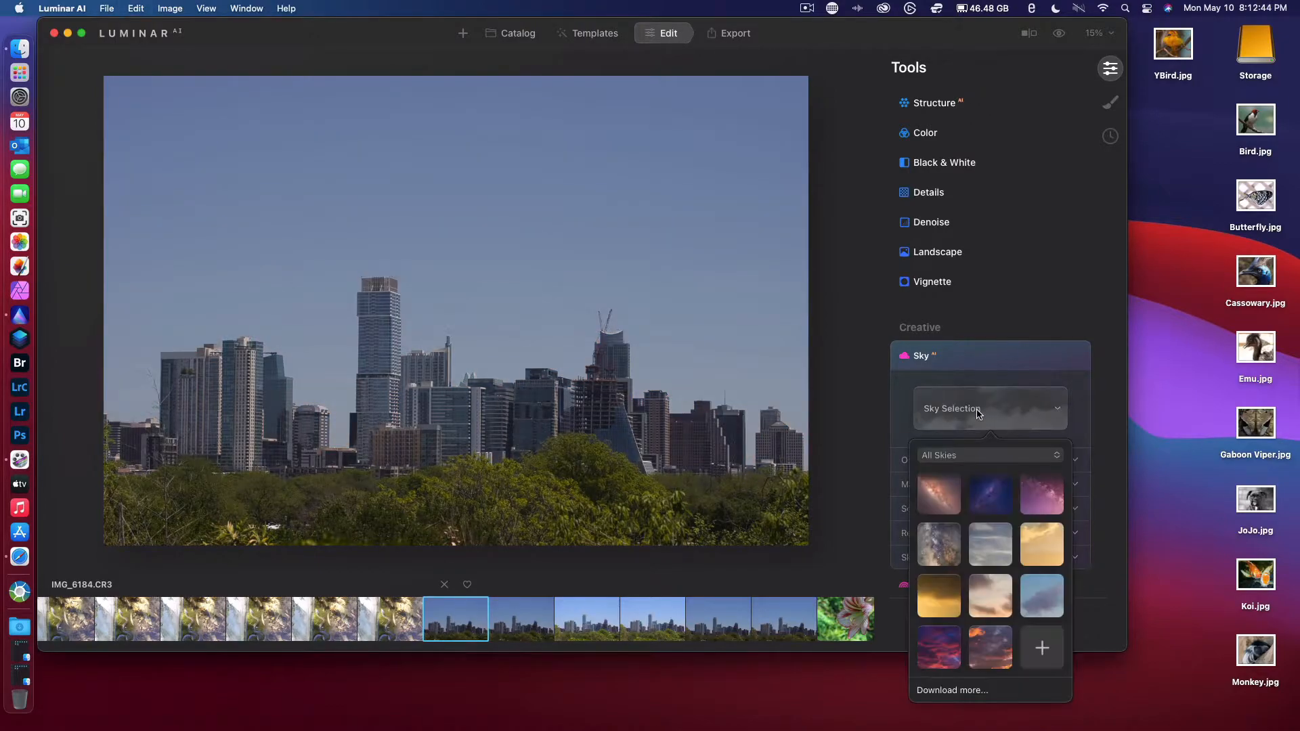
click(986, 605)
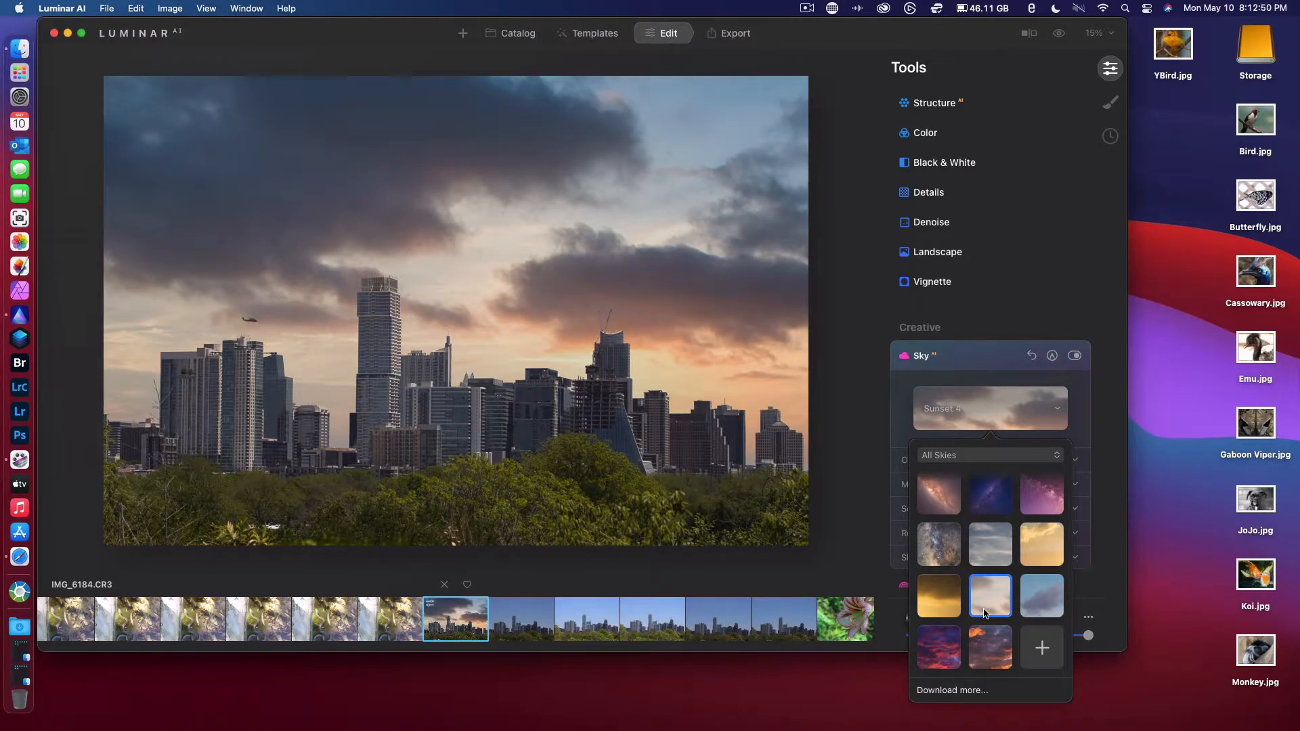
click(984, 605)
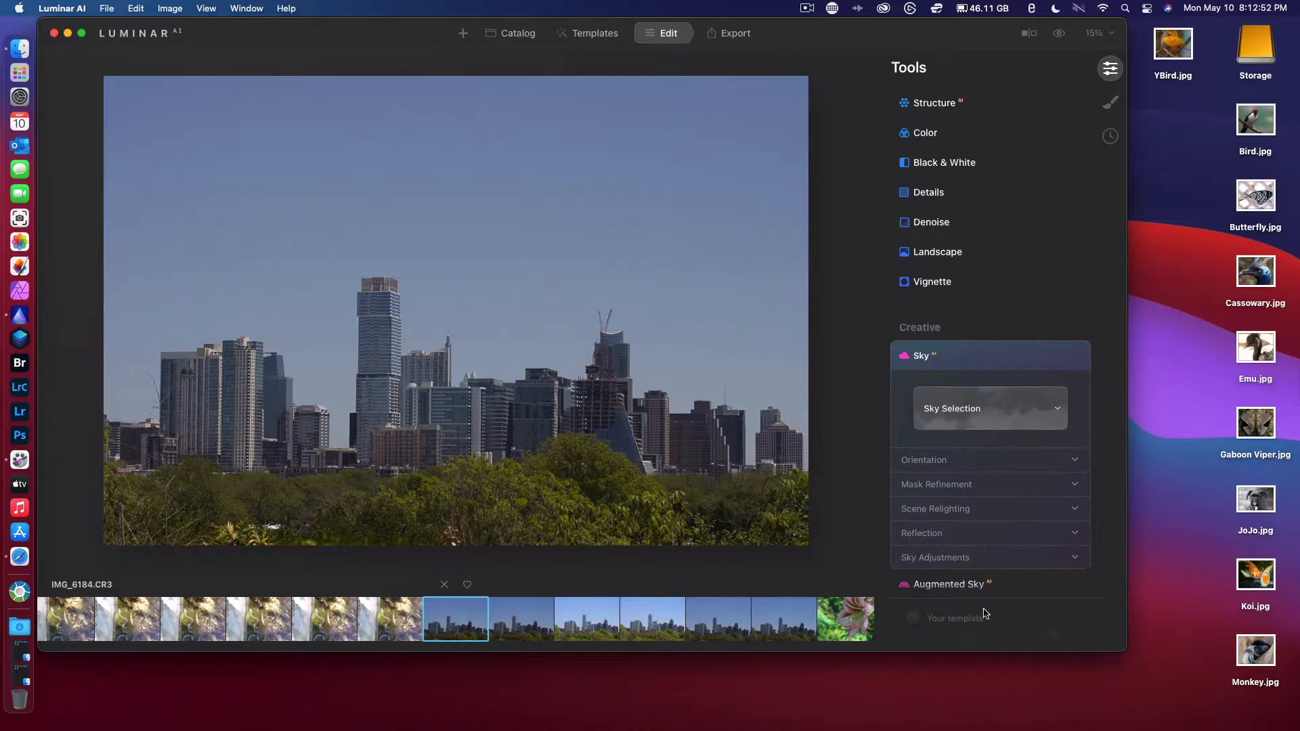
Try the Galaxy 1 and Dramatic Sunset 5 skies on the skyline photo.
click(975, 409)
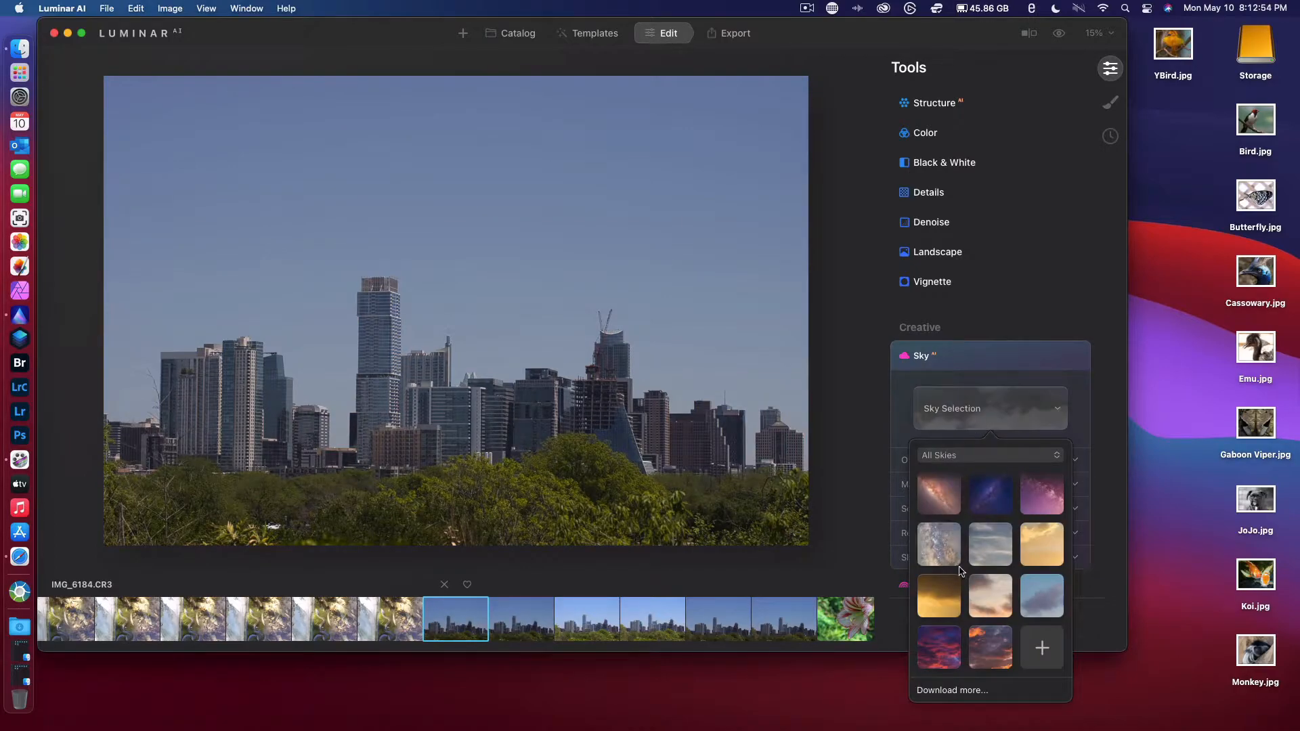
click(938, 493)
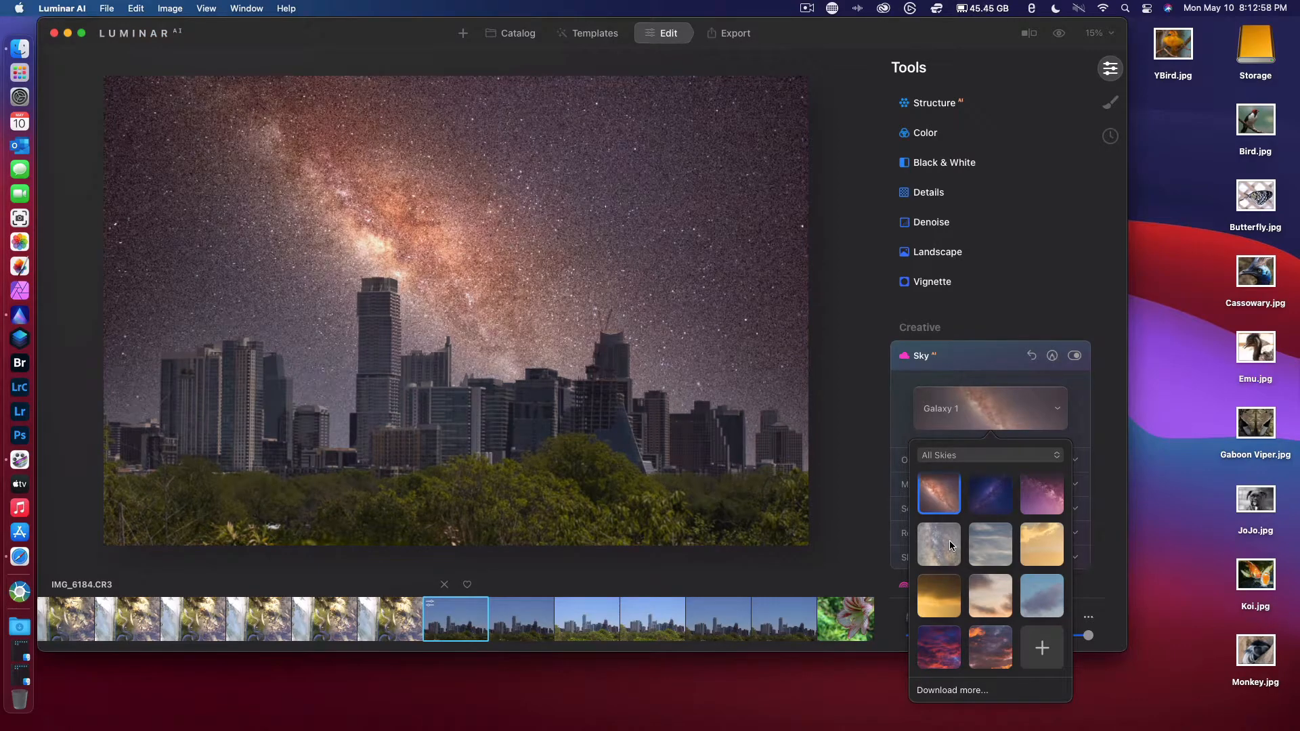
scroll(949, 540, up, 3)
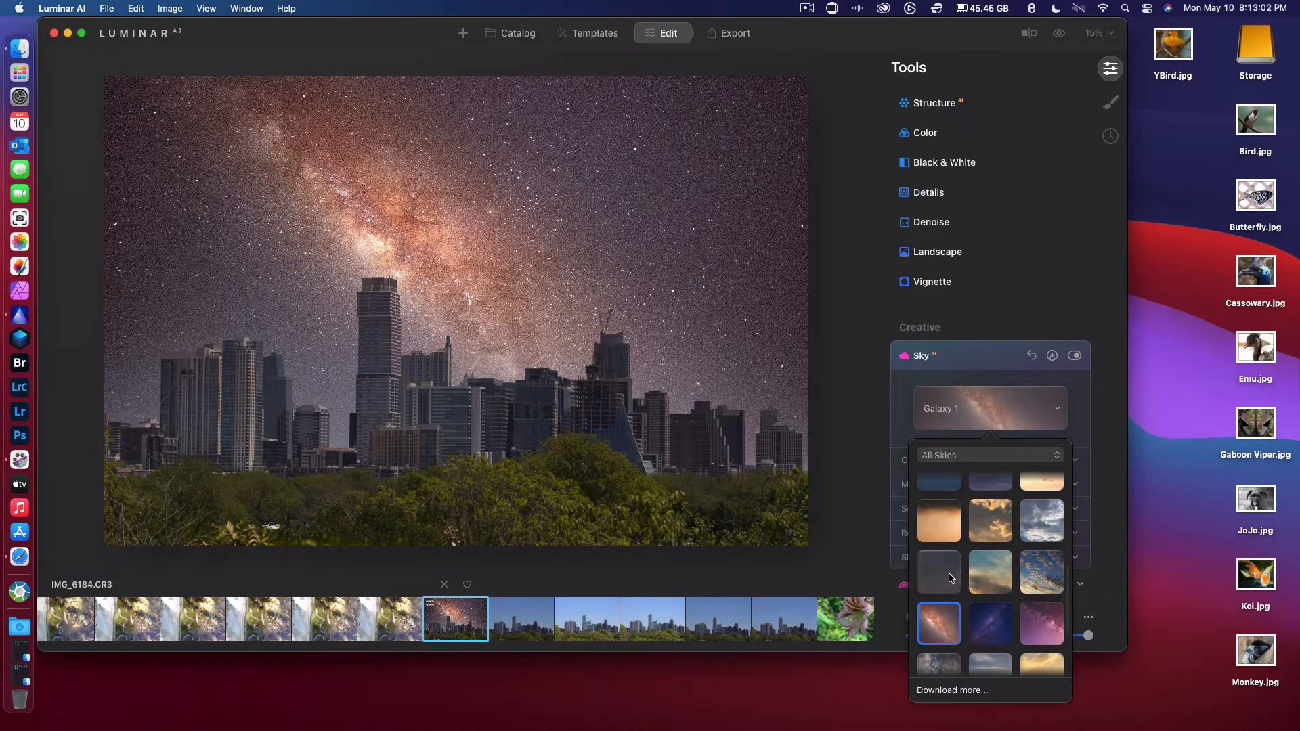
click(949, 574)
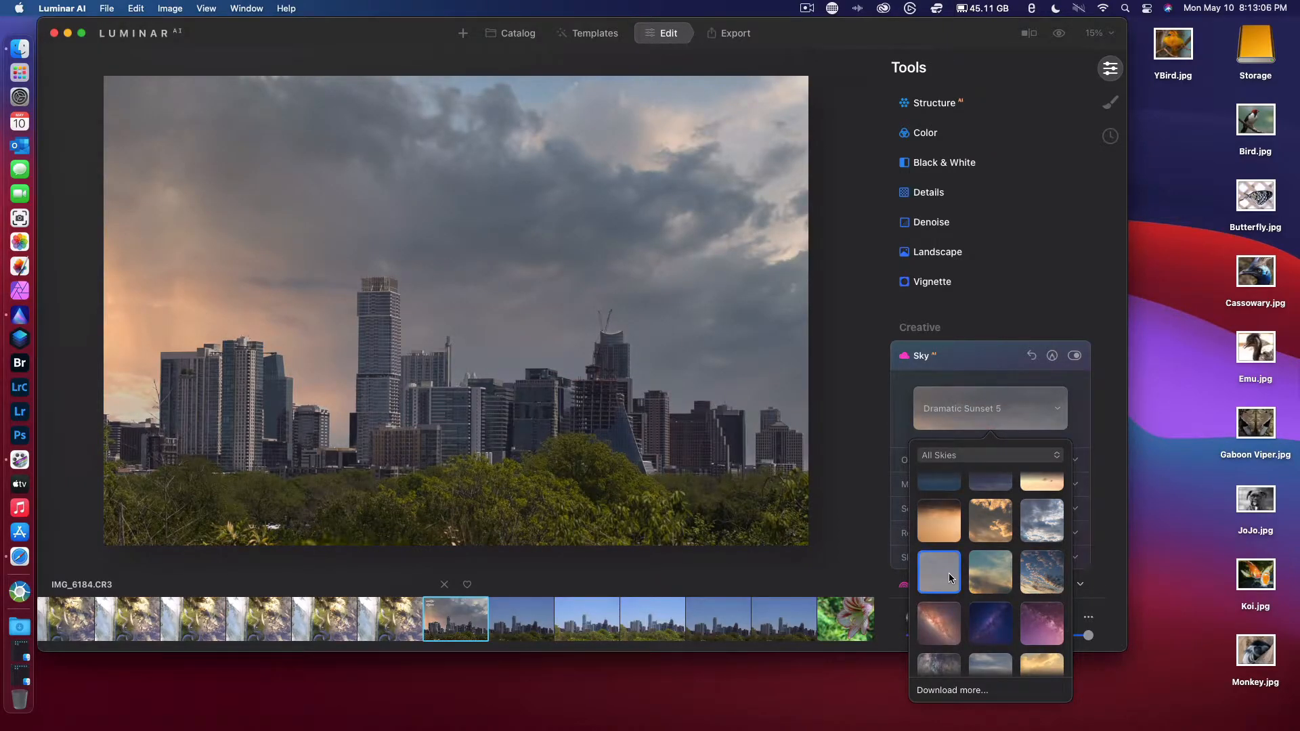
Try Bright Blue Sky 2 and the two cloudy skies beside it on the skyline photo.
scroll(948, 573, up, 5)
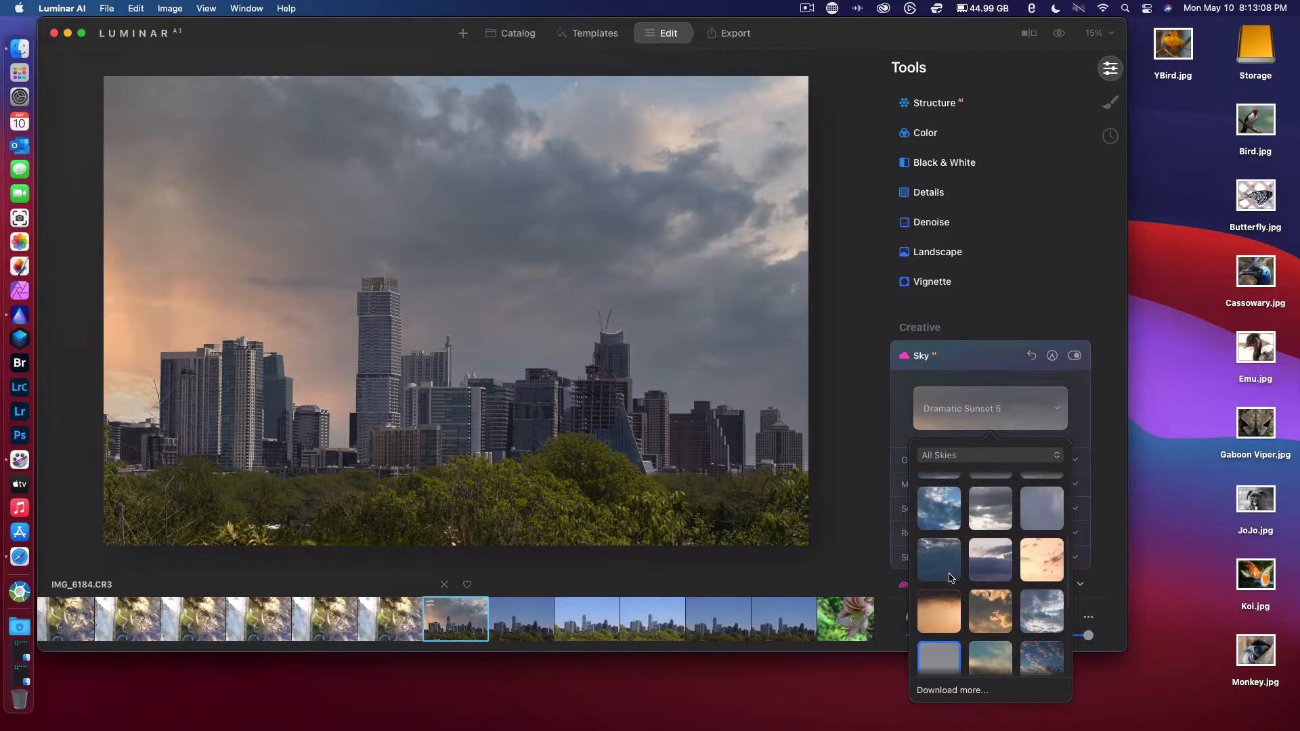
click(953, 522)
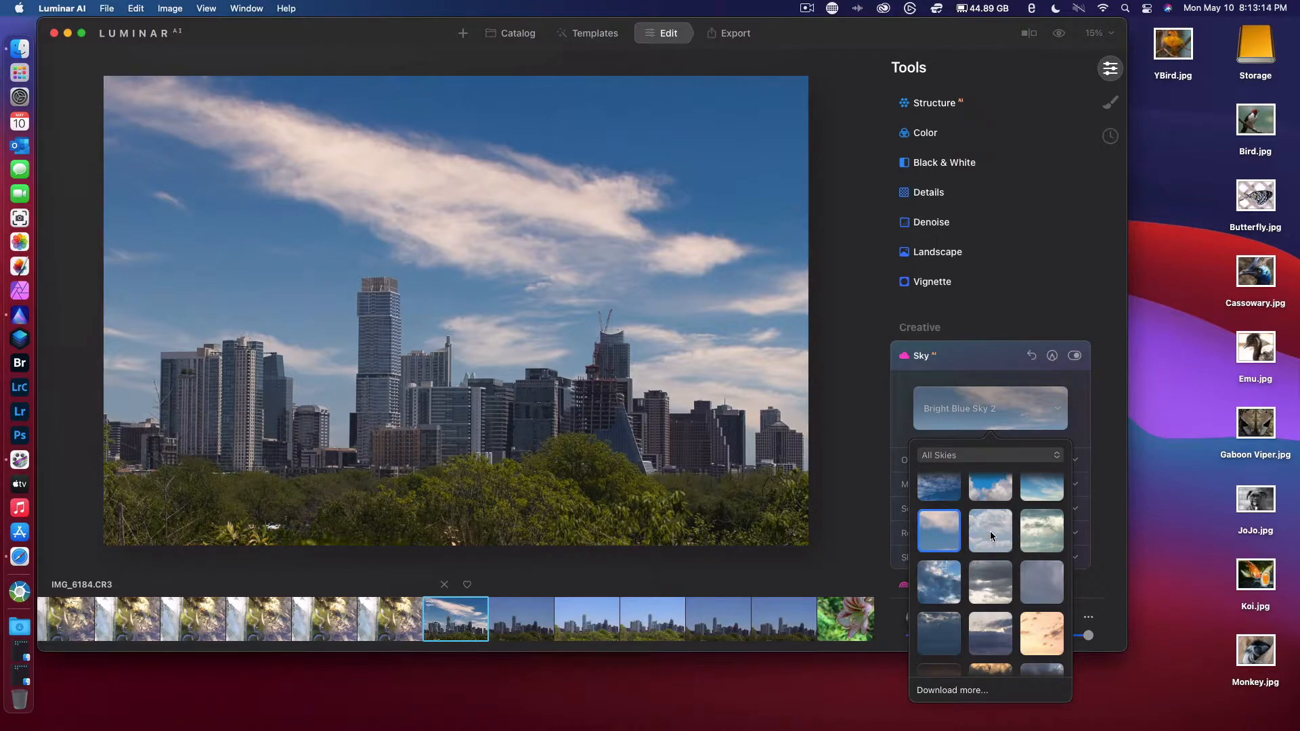
click(1034, 535)
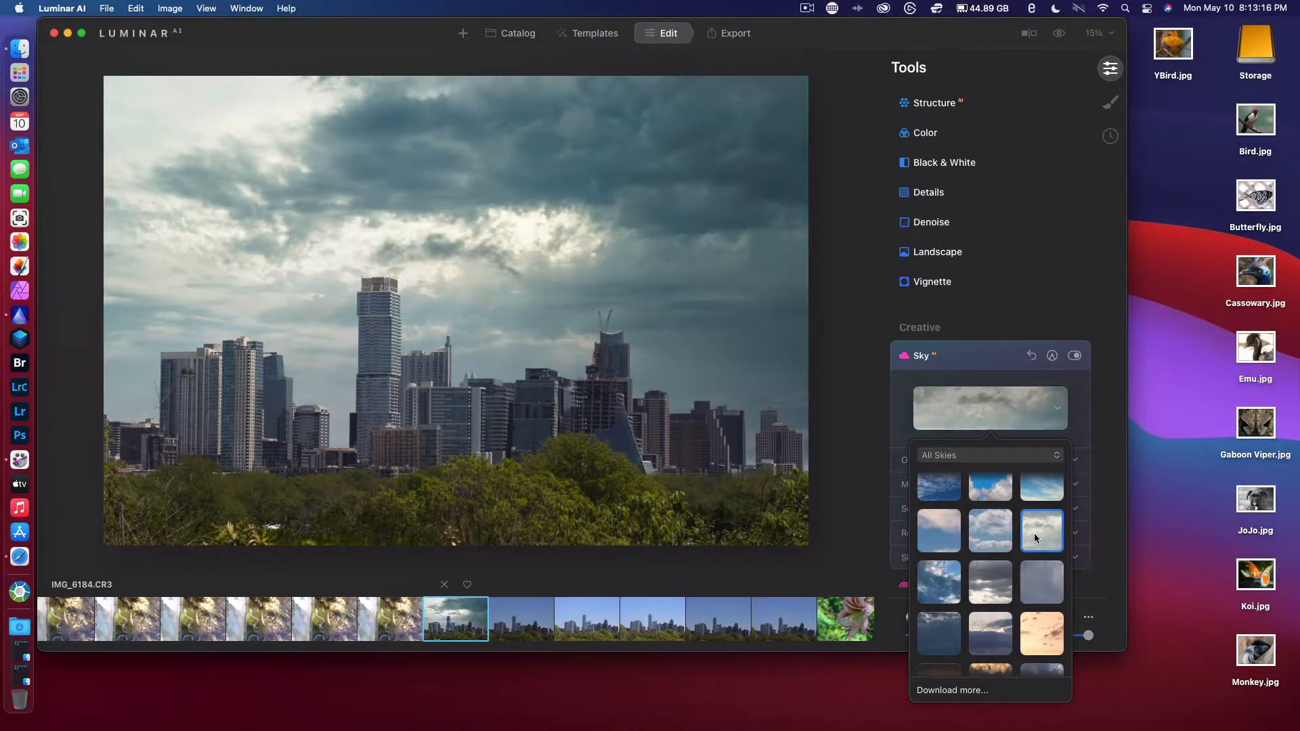
click(992, 532)
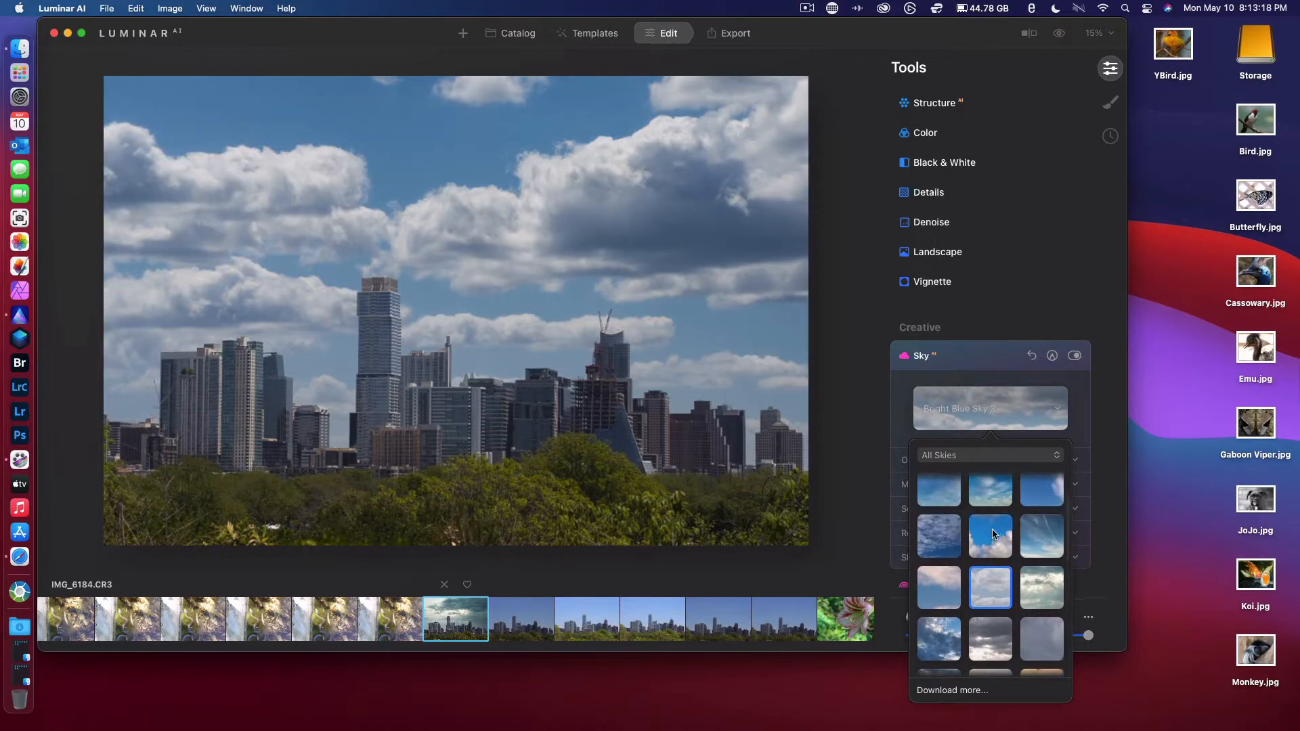
Try Blue Sky 4, Bright Blue Sky 1 and Blue Sky 5 as the replacement sky.
scroll(992, 535, up, 2)
click(948, 541)
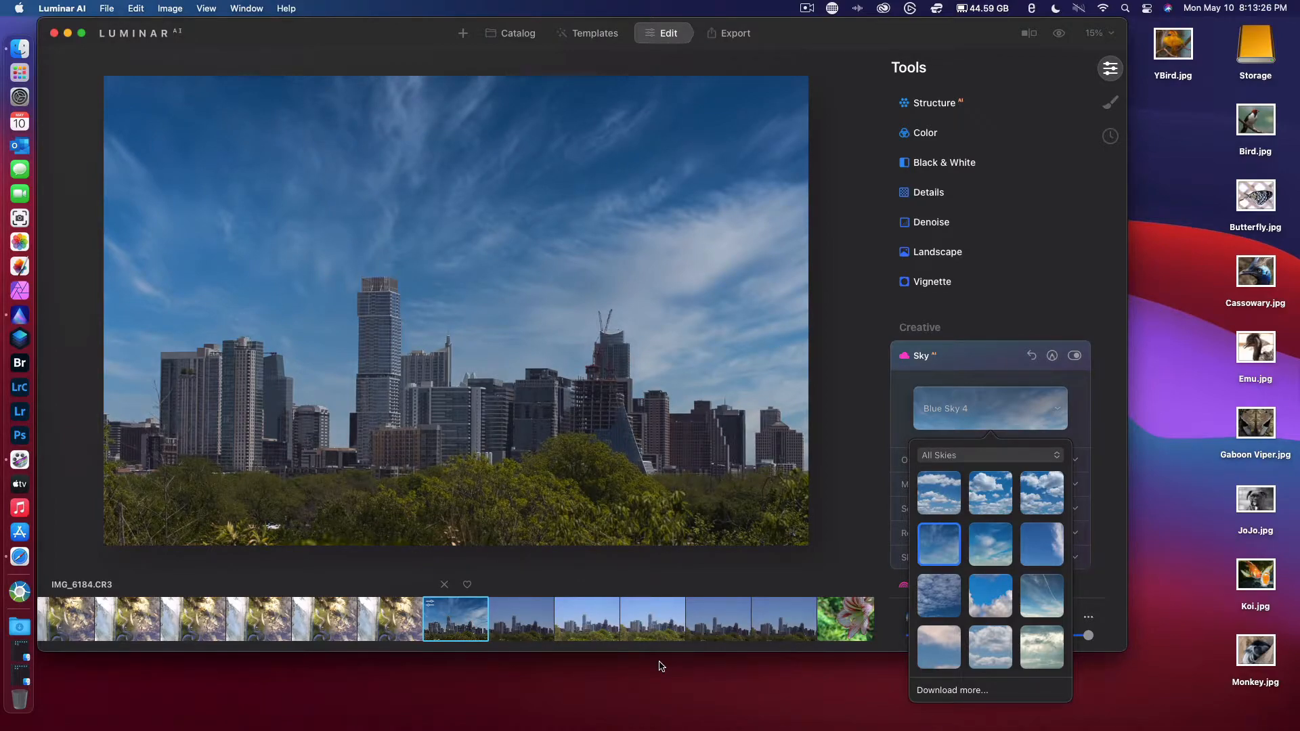
click(1043, 596)
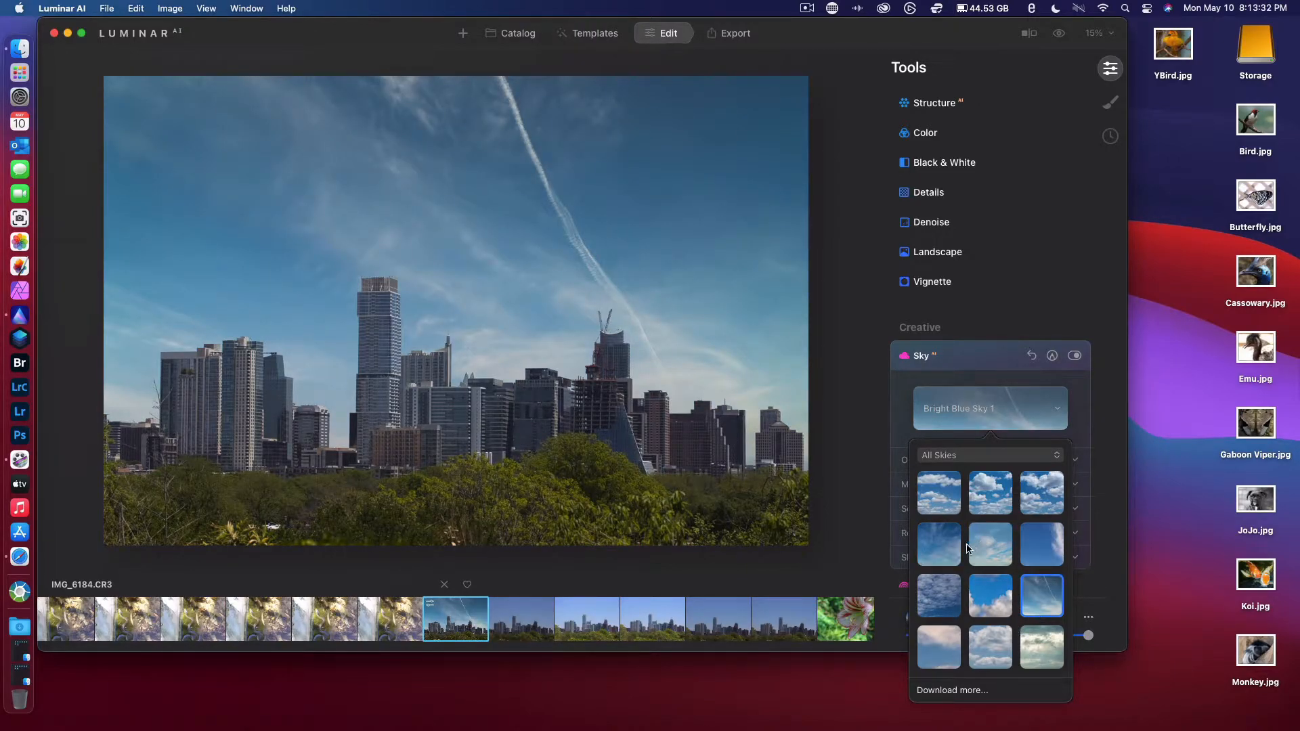
click(991, 555)
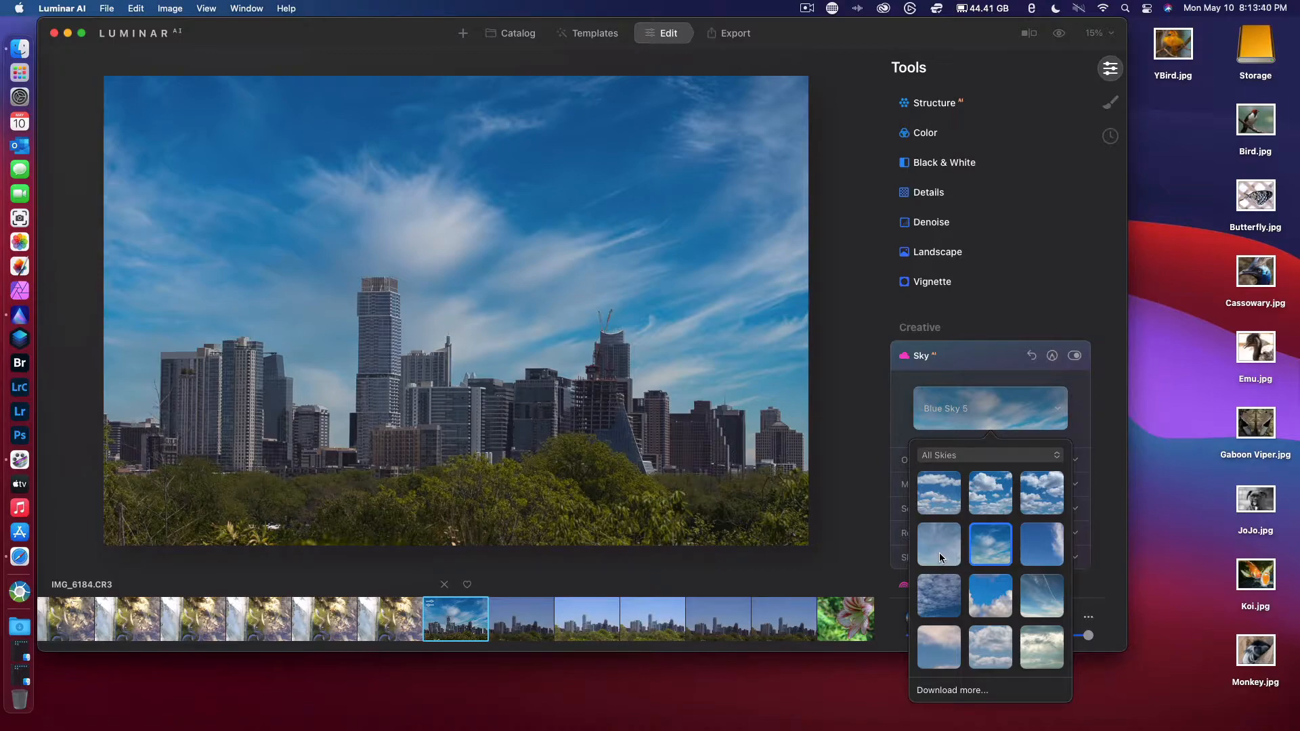
Compare Blue Sky 4 with the first puffy-cloud blue sky and keep Blue Sky 4 as the replacement.
click(938, 552)
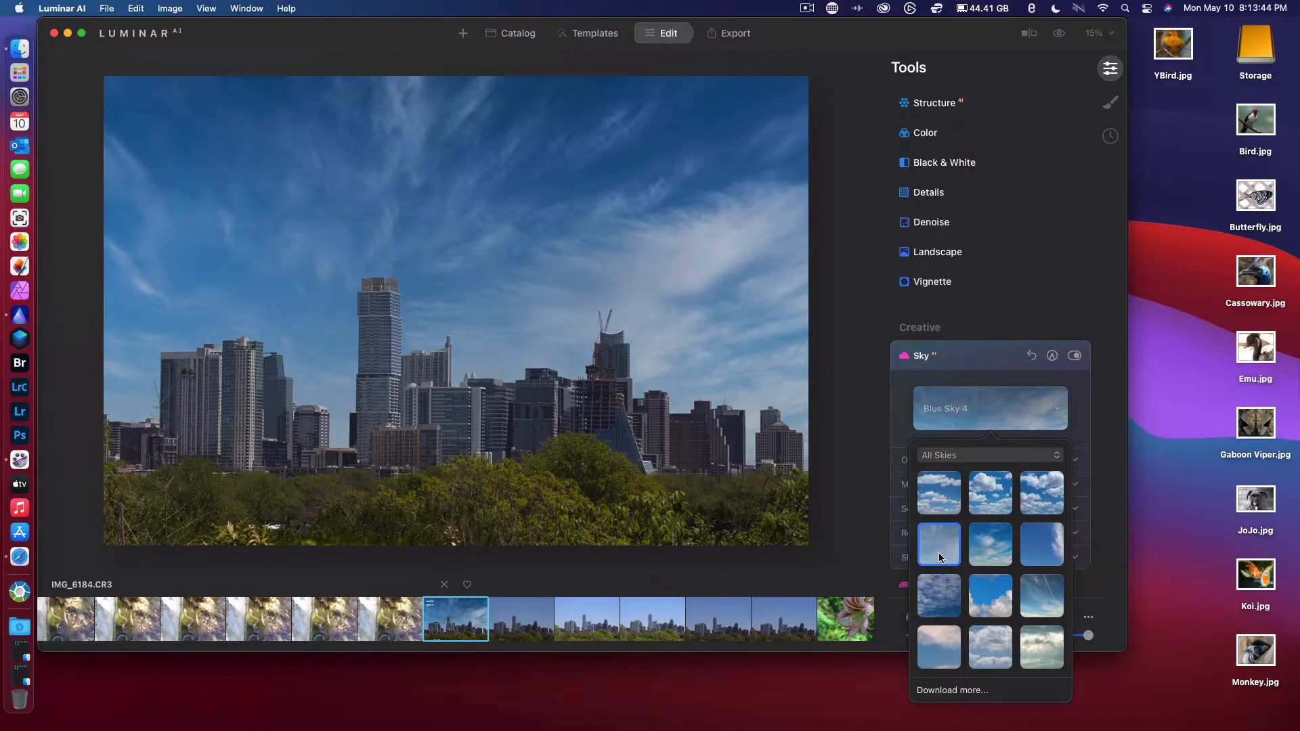
click(946, 509)
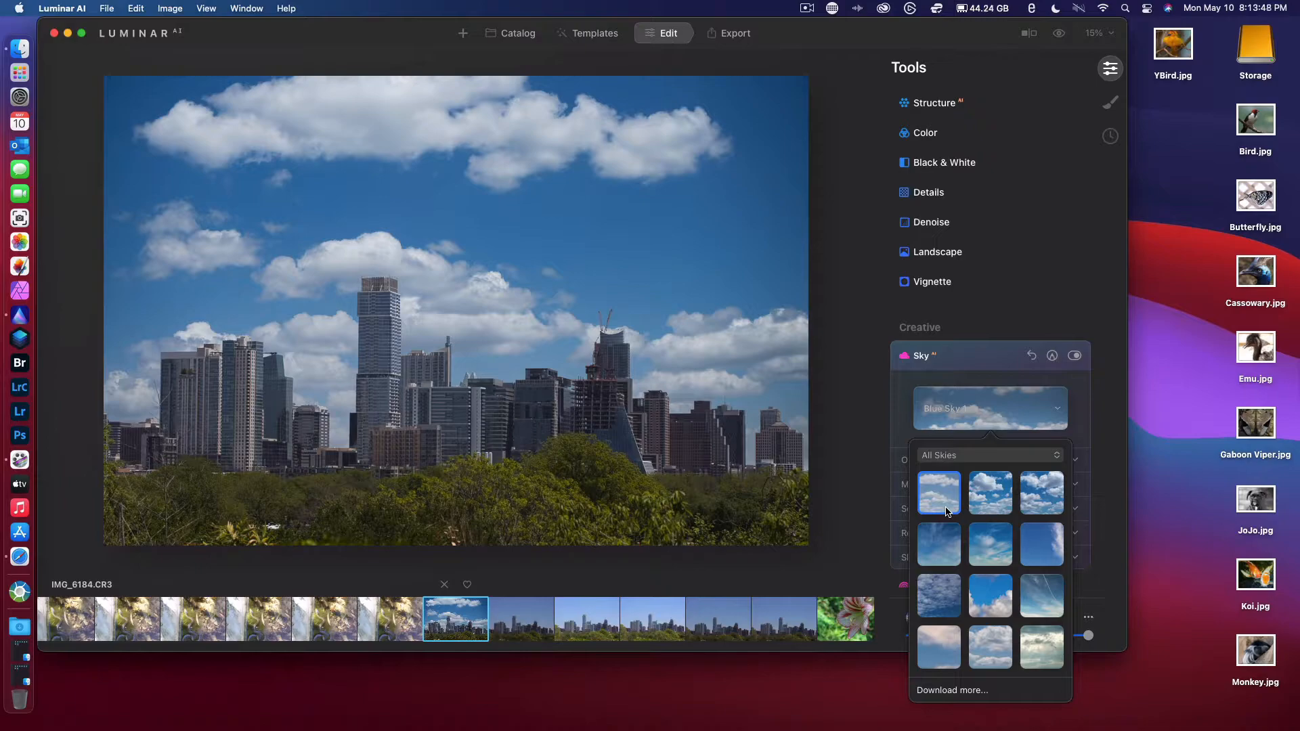
click(940, 553)
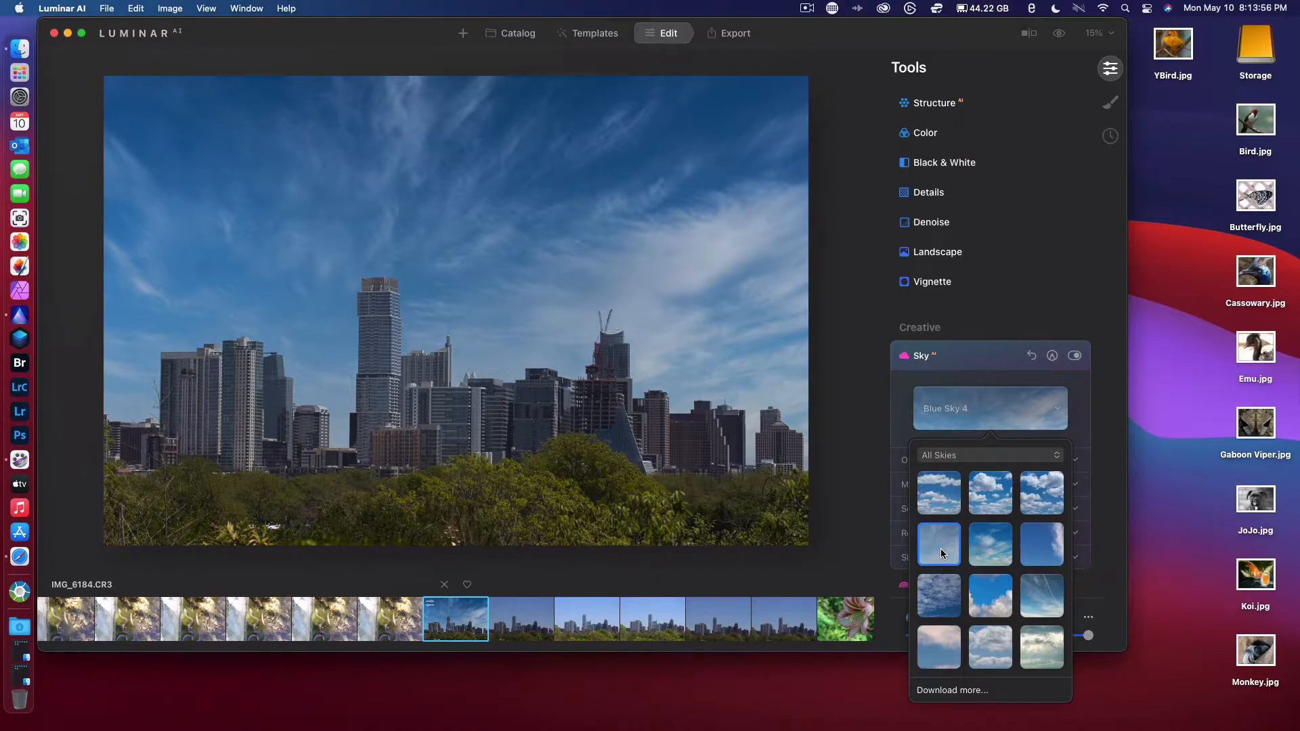
scroll(972, 610, down, 10)
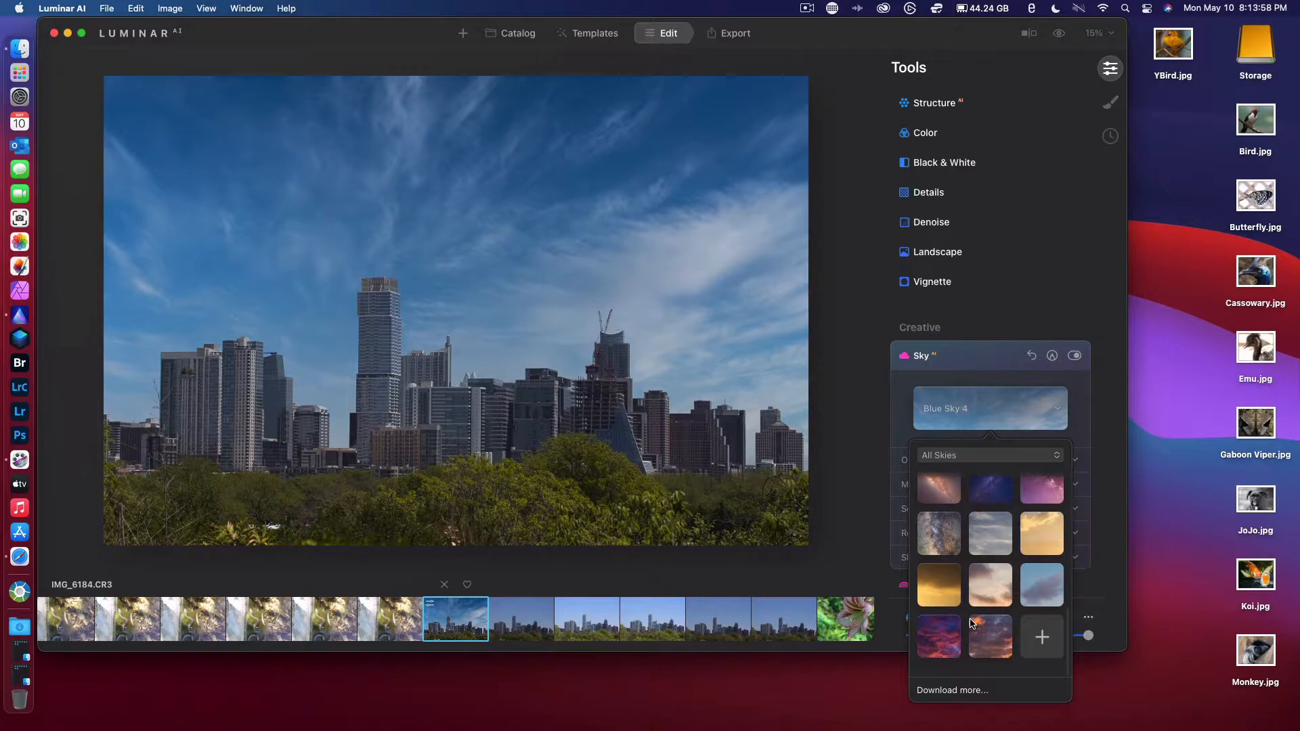
click(996, 357)
Add an Augmented Sky object above the skyline, trying Aurora 1 and settling on Balloon 1.
click(945, 384)
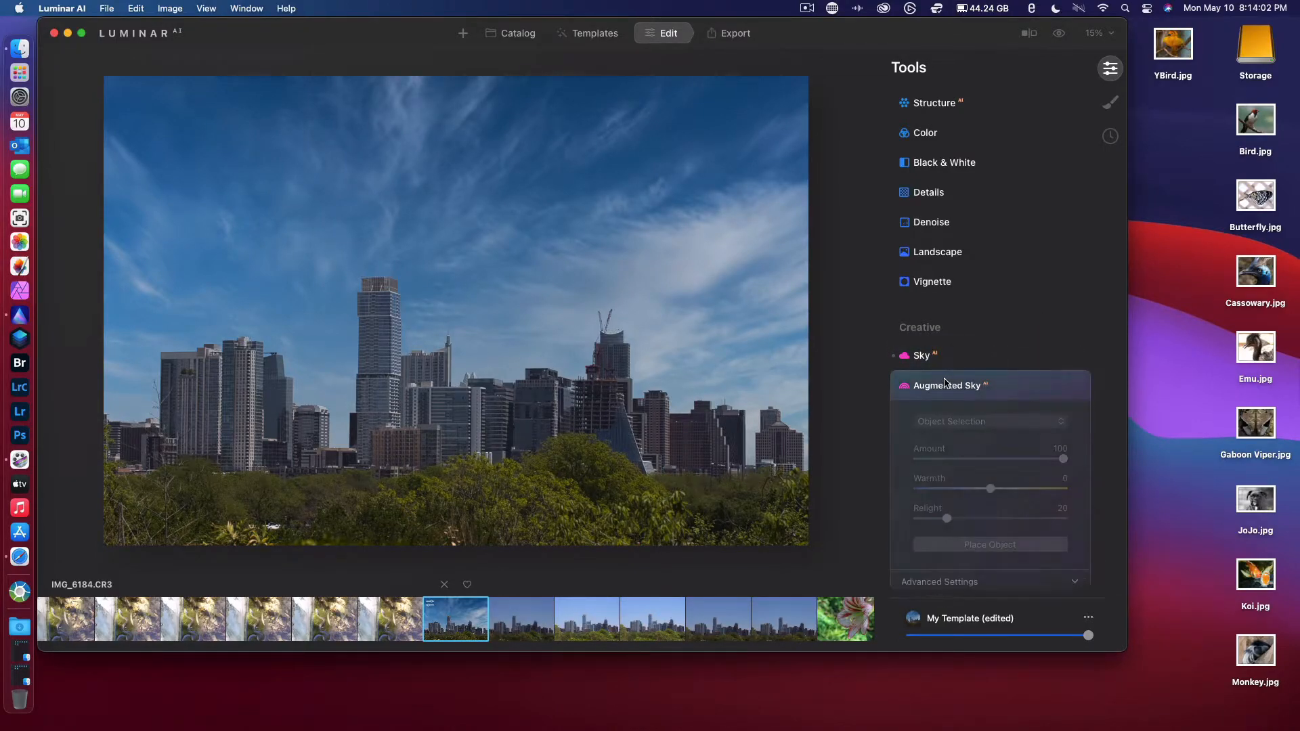
click(948, 424)
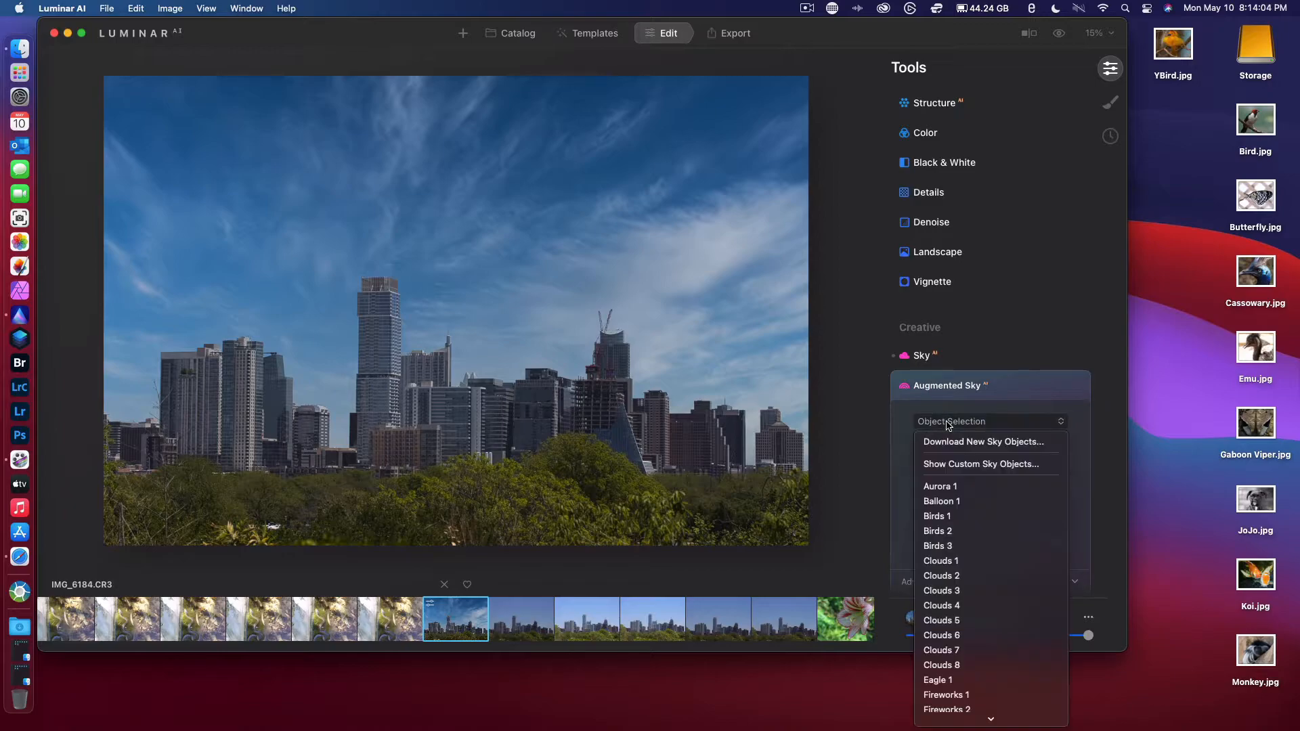
click(946, 487)
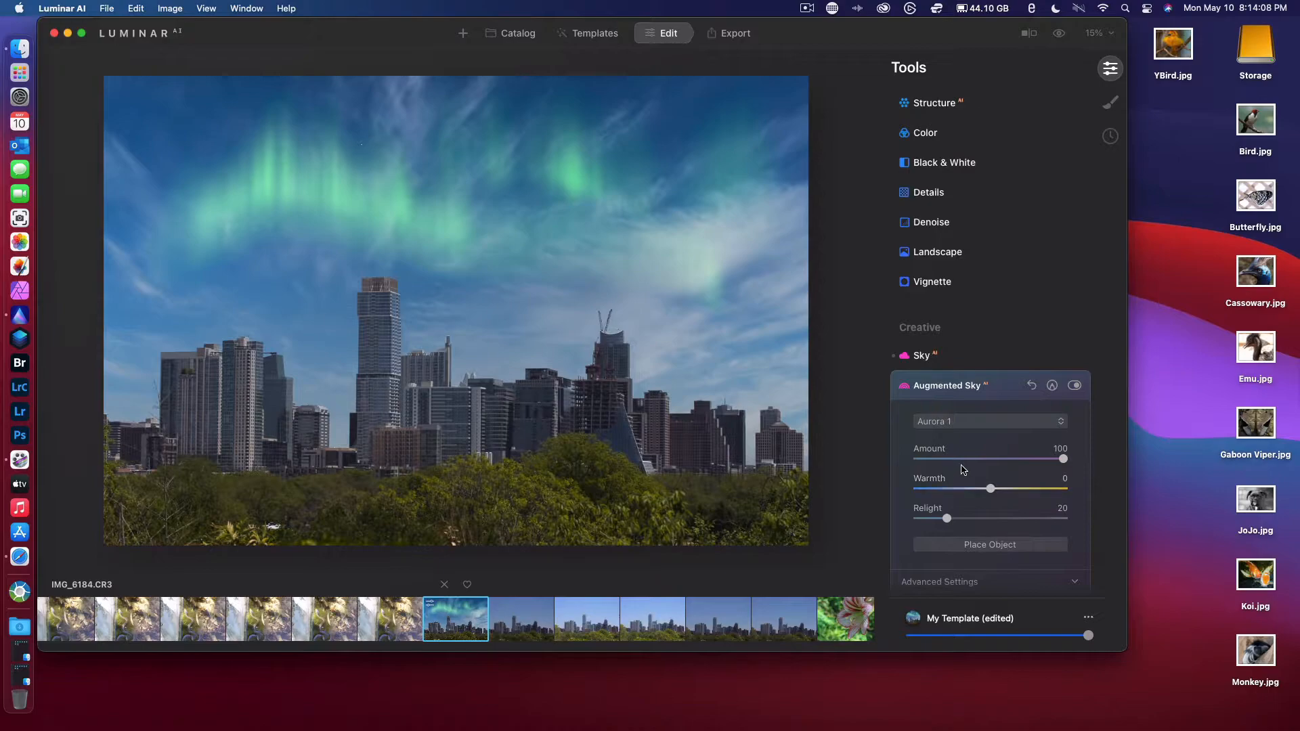
click(965, 423)
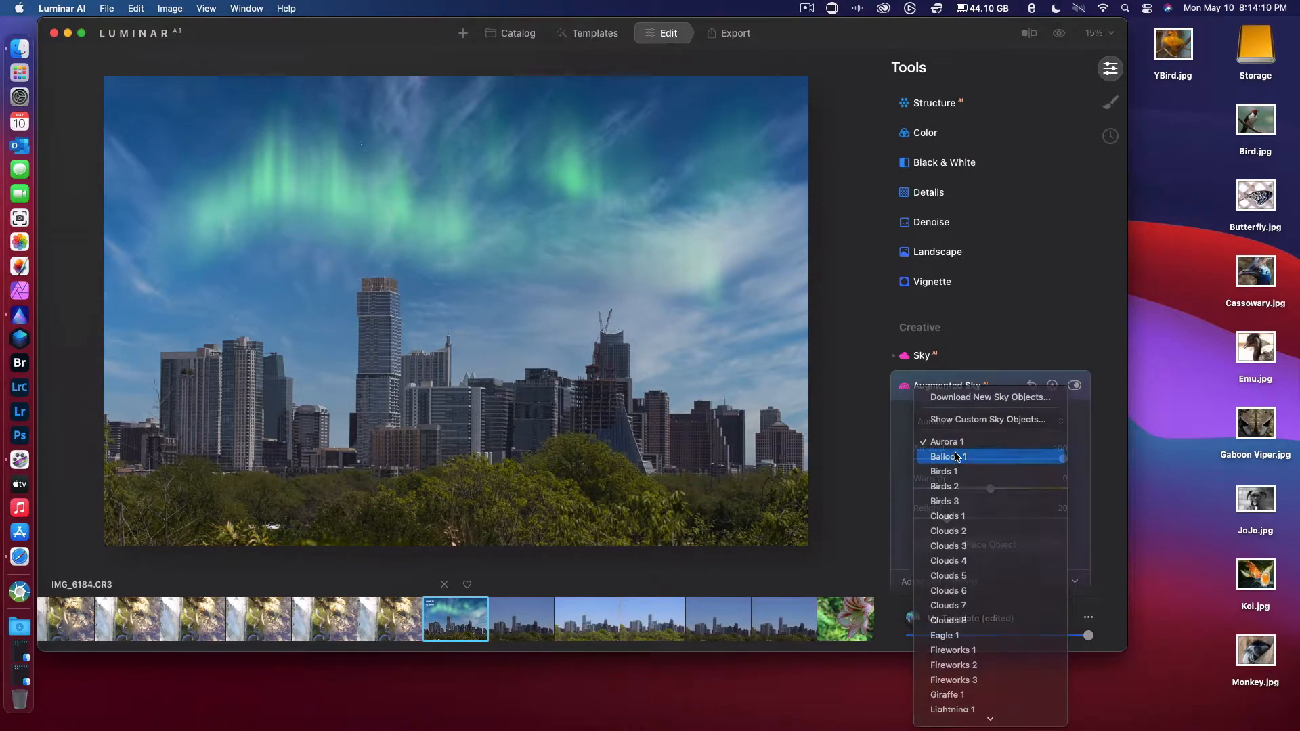
click(961, 452)
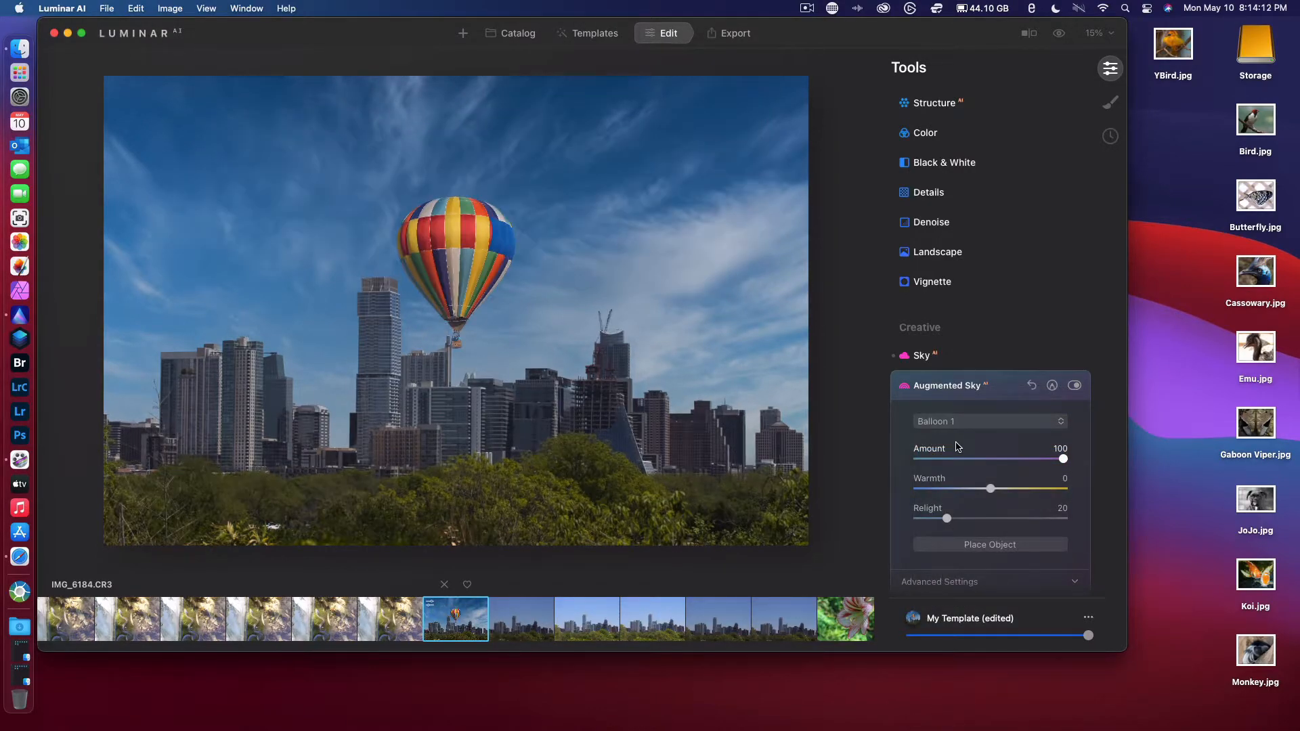
Try the Augmented Sky objects Birds 1, Birds 2 and Birds 3 above the skyline.
click(966, 422)
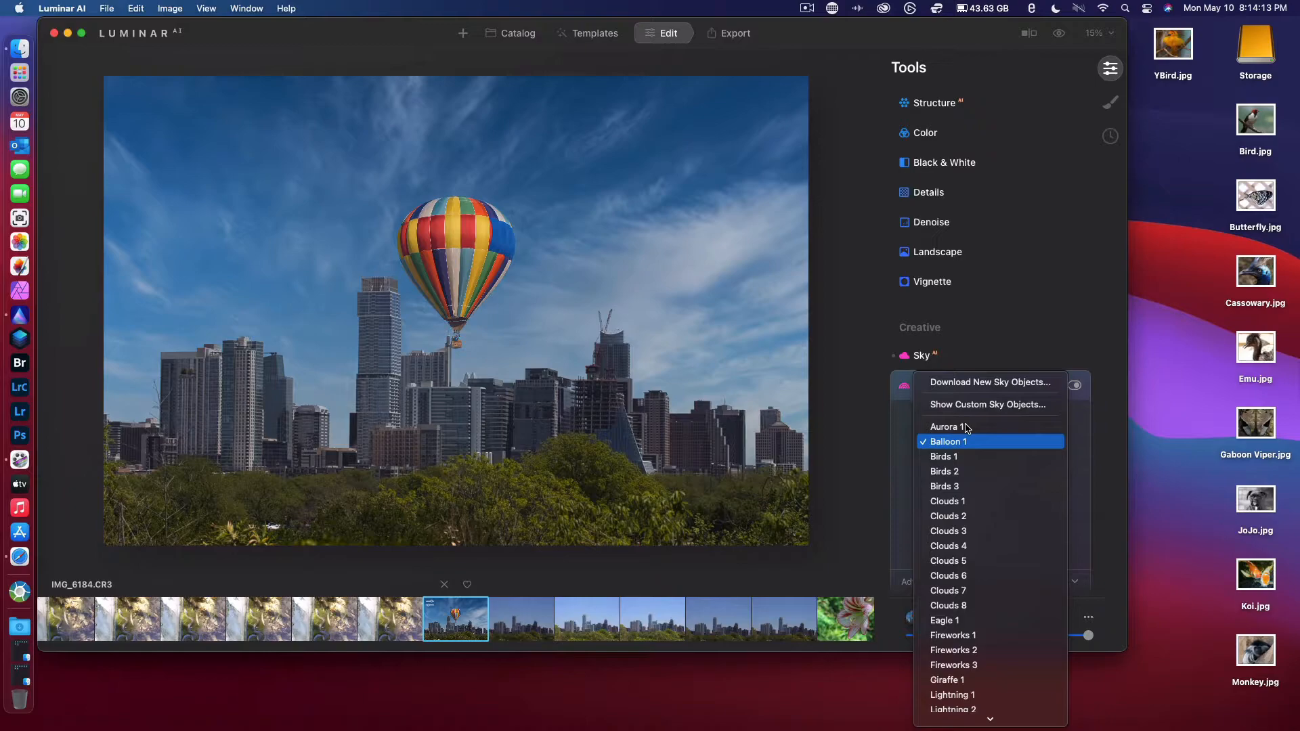
click(966, 460)
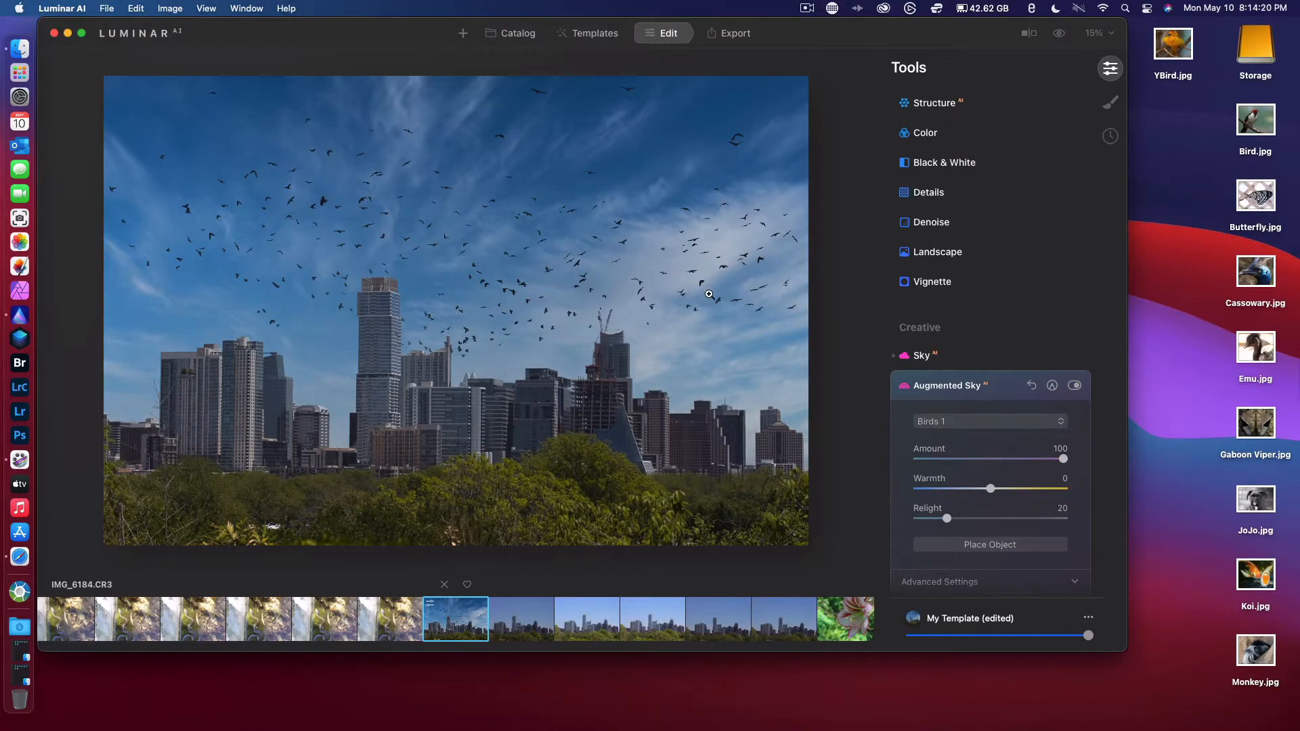
click(946, 423)
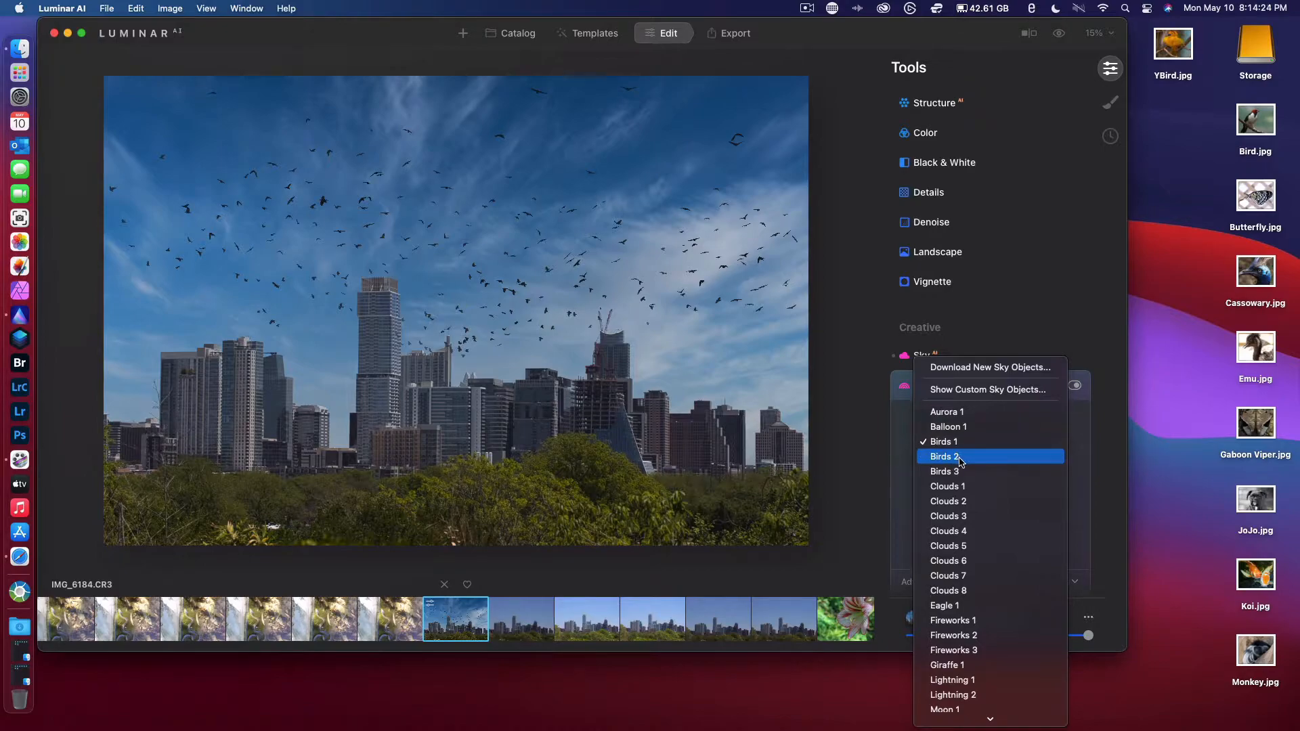
click(961, 457)
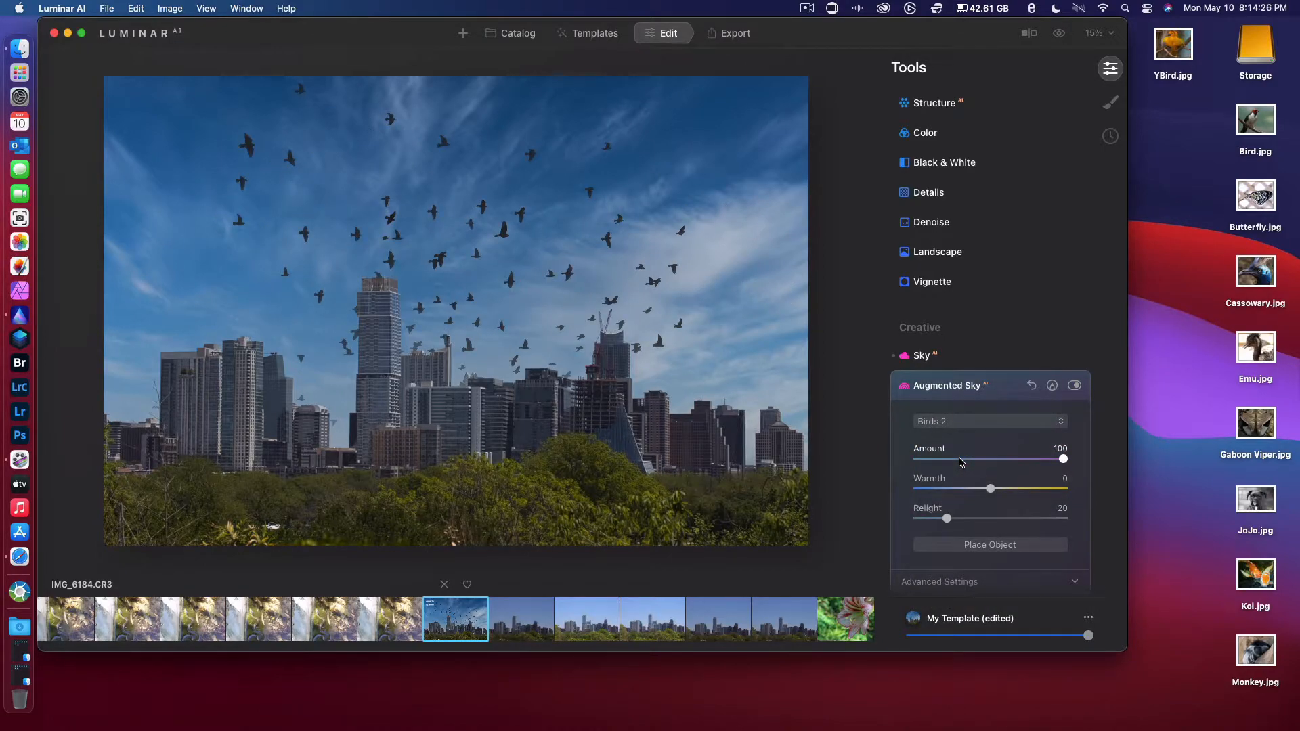
click(964, 423)
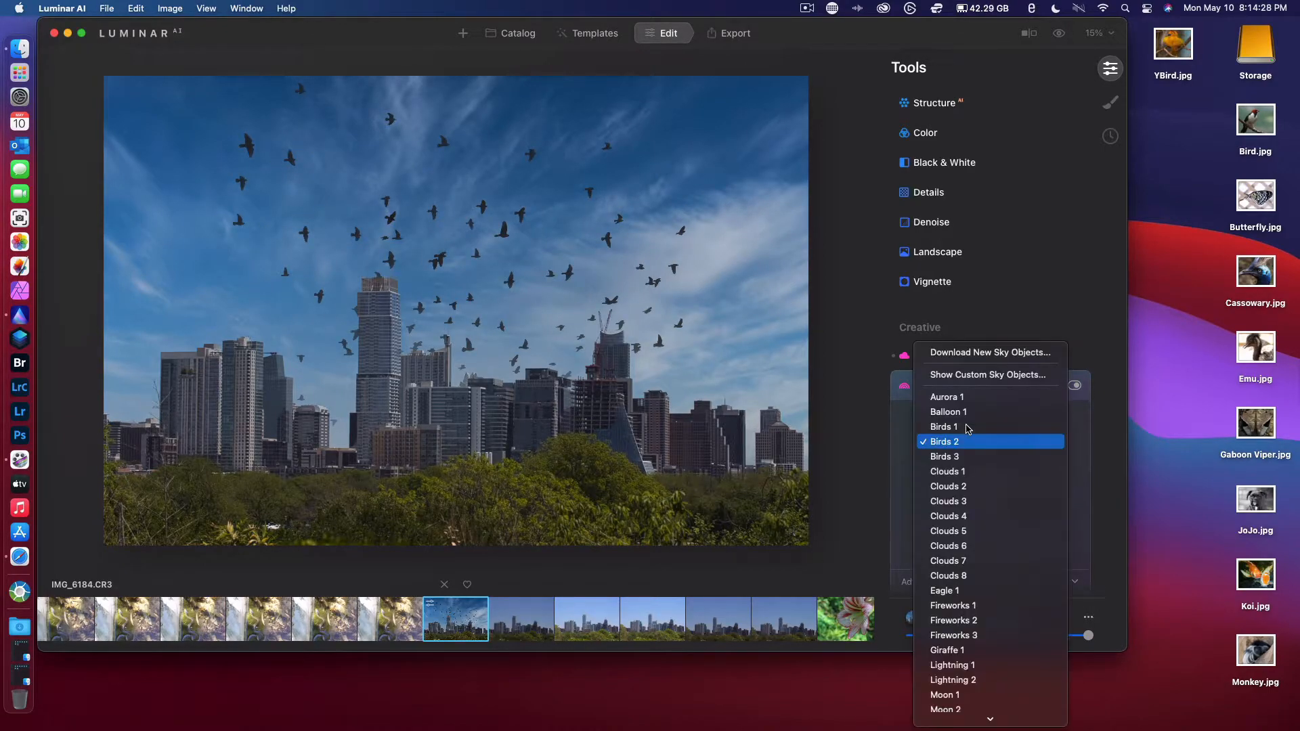
click(956, 458)
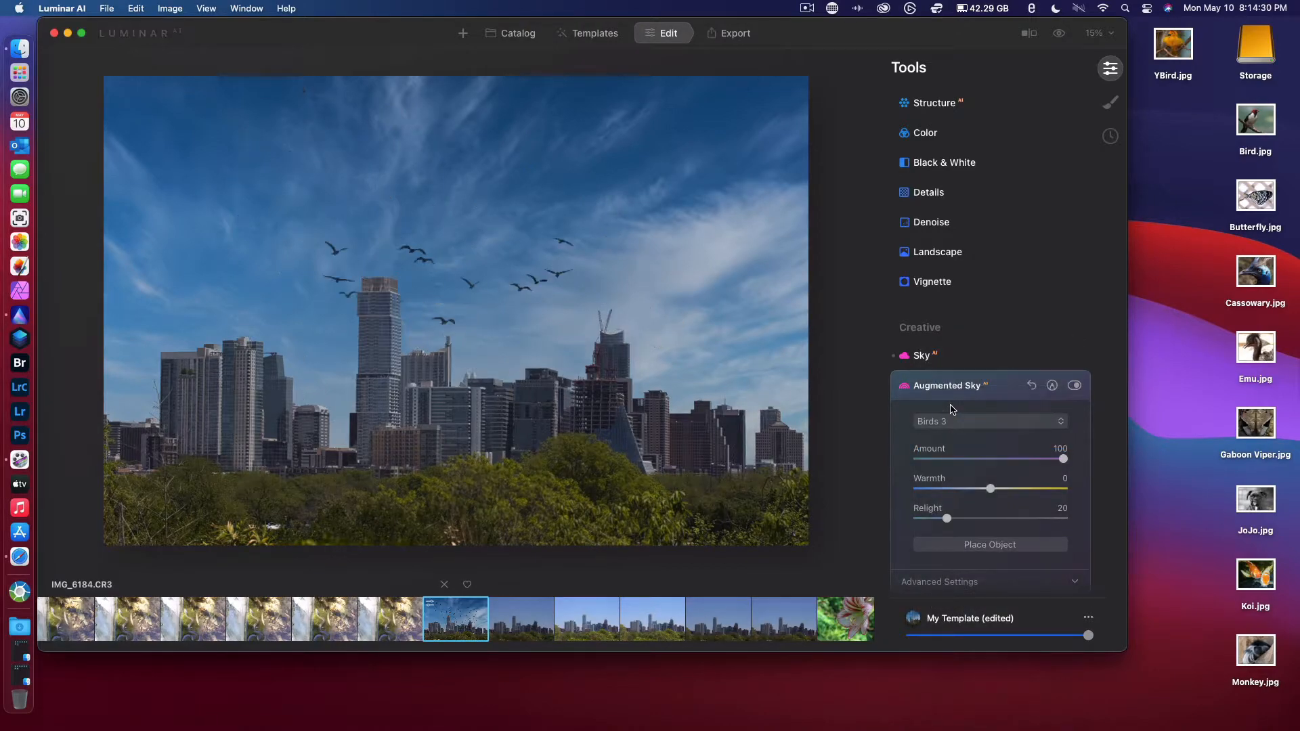
Try Clouds 1, Clouds 2, Clouds 3 and Clouds 4 as the Augmented Sky object.
click(965, 423)
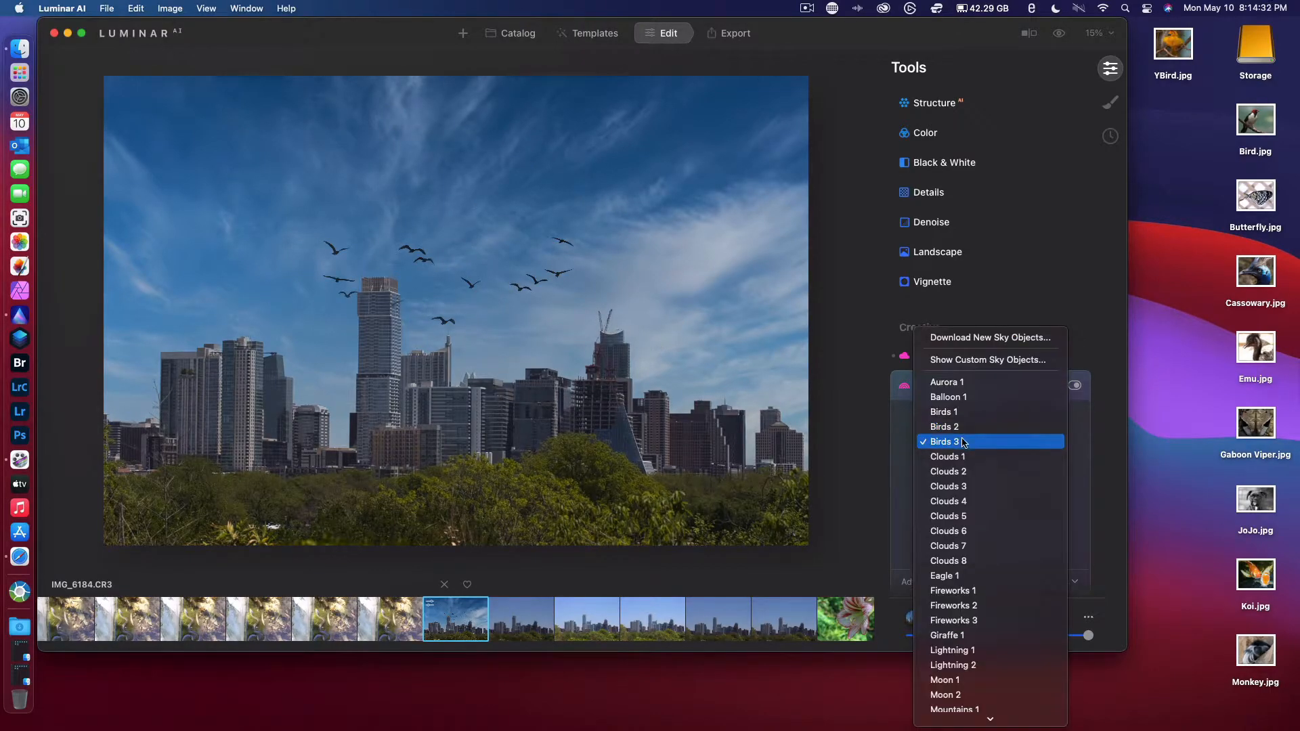
click(948, 456)
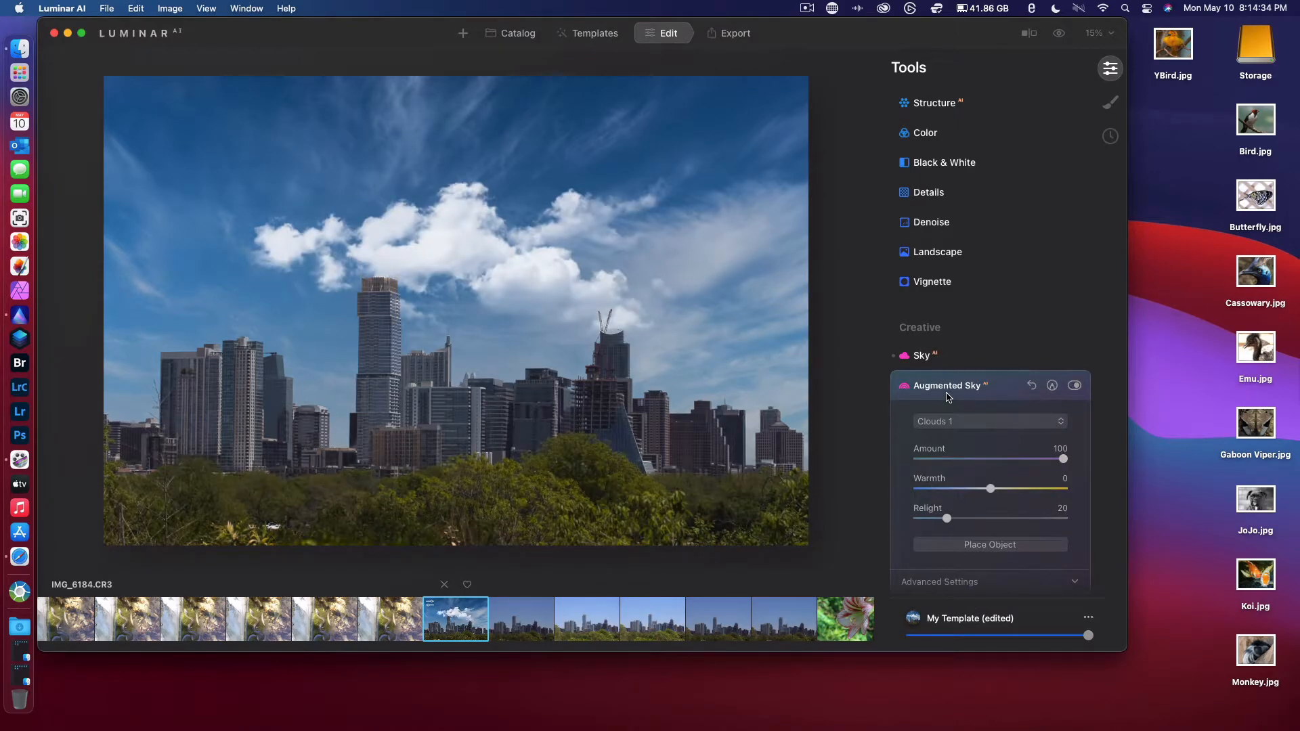
click(947, 420)
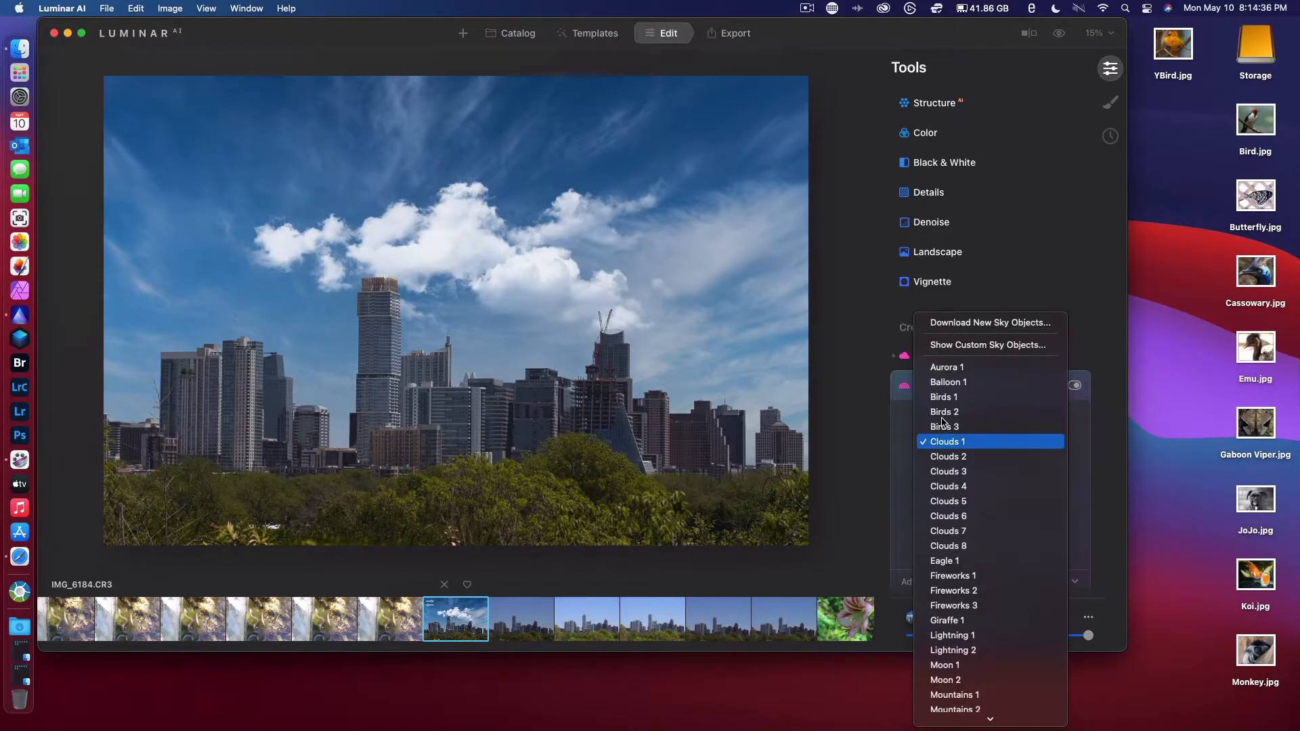
click(945, 457)
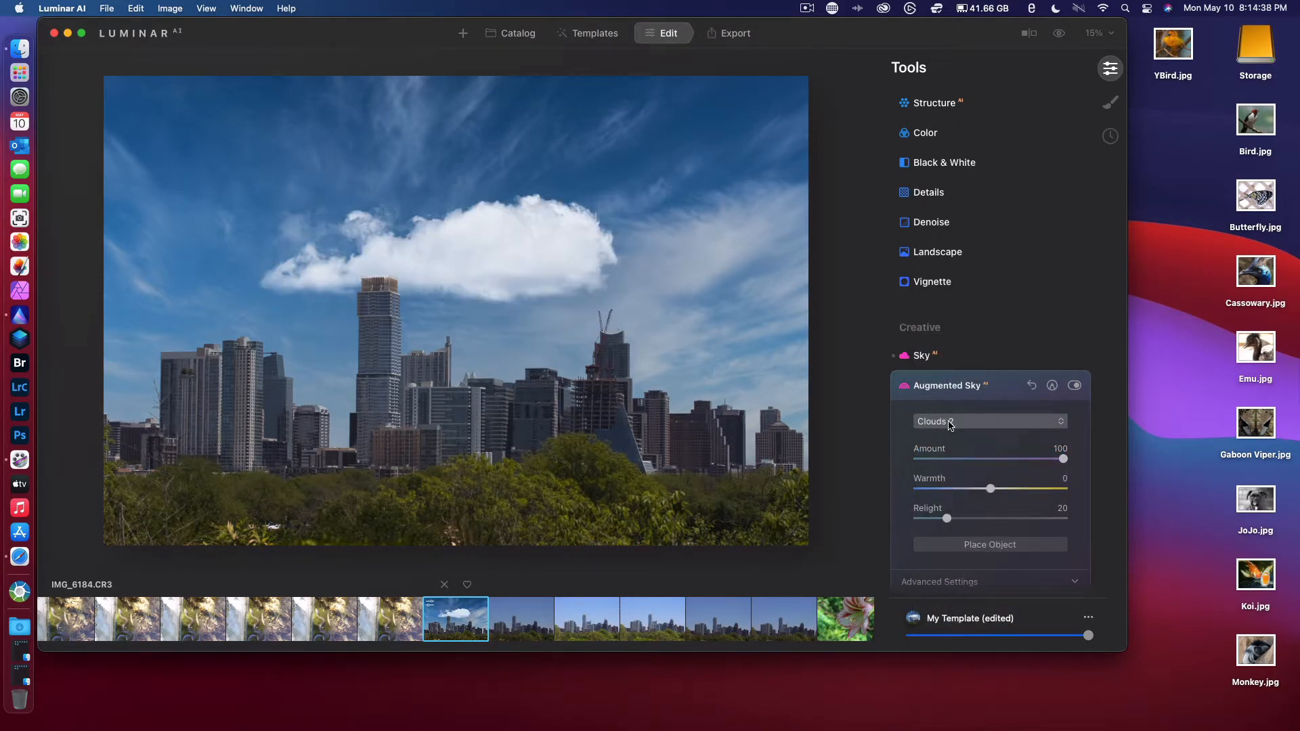
click(949, 422)
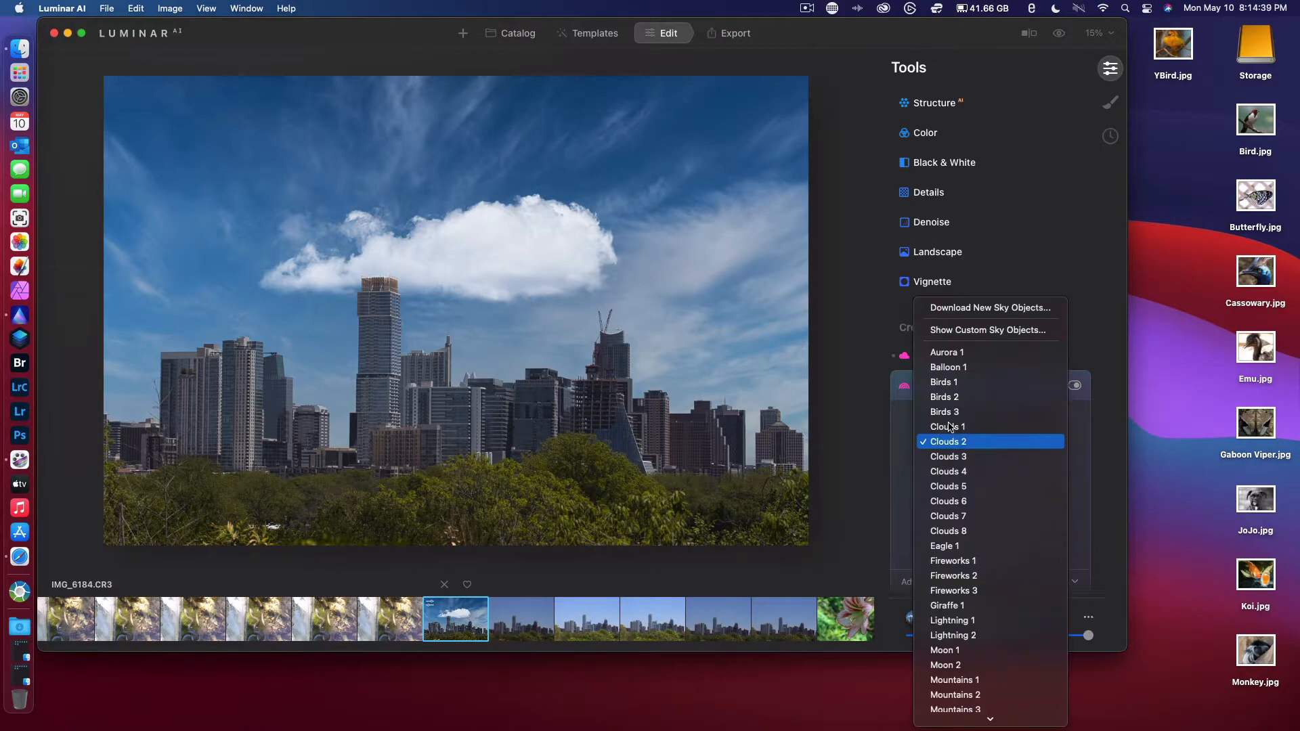
click(955, 458)
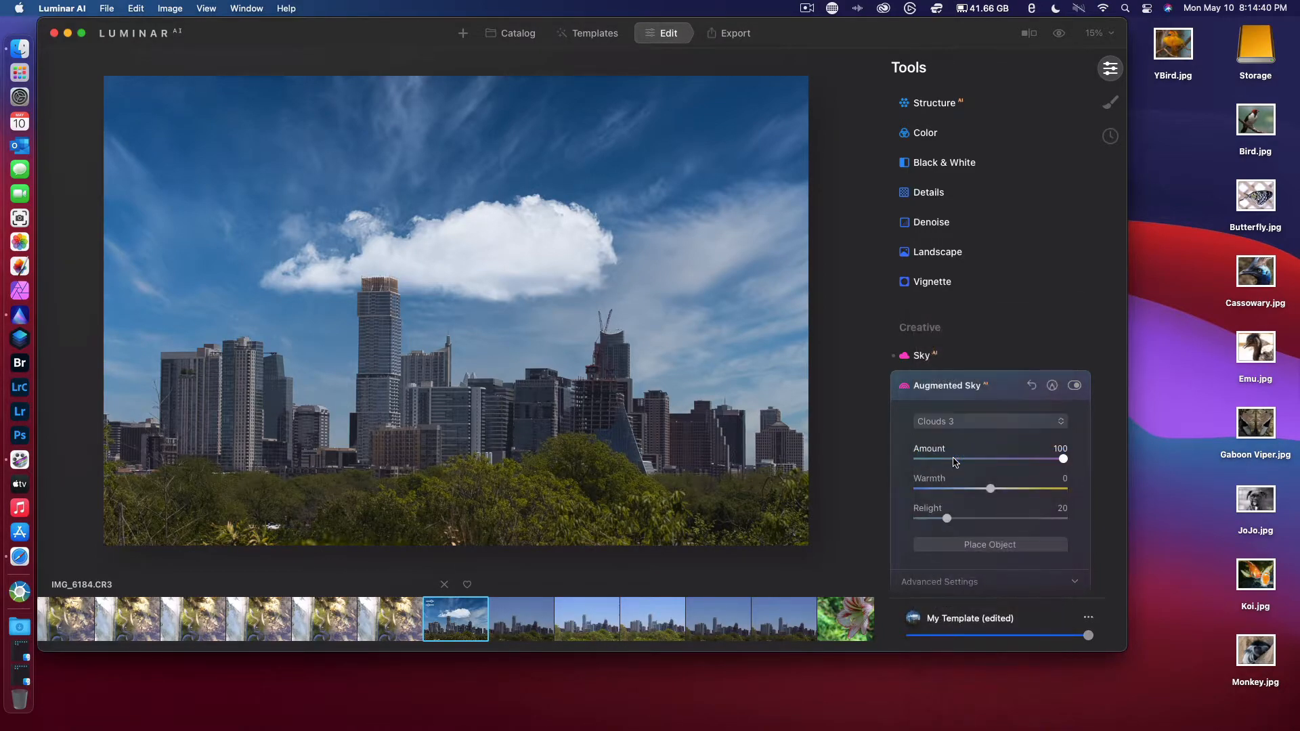
click(954, 422)
click(956, 452)
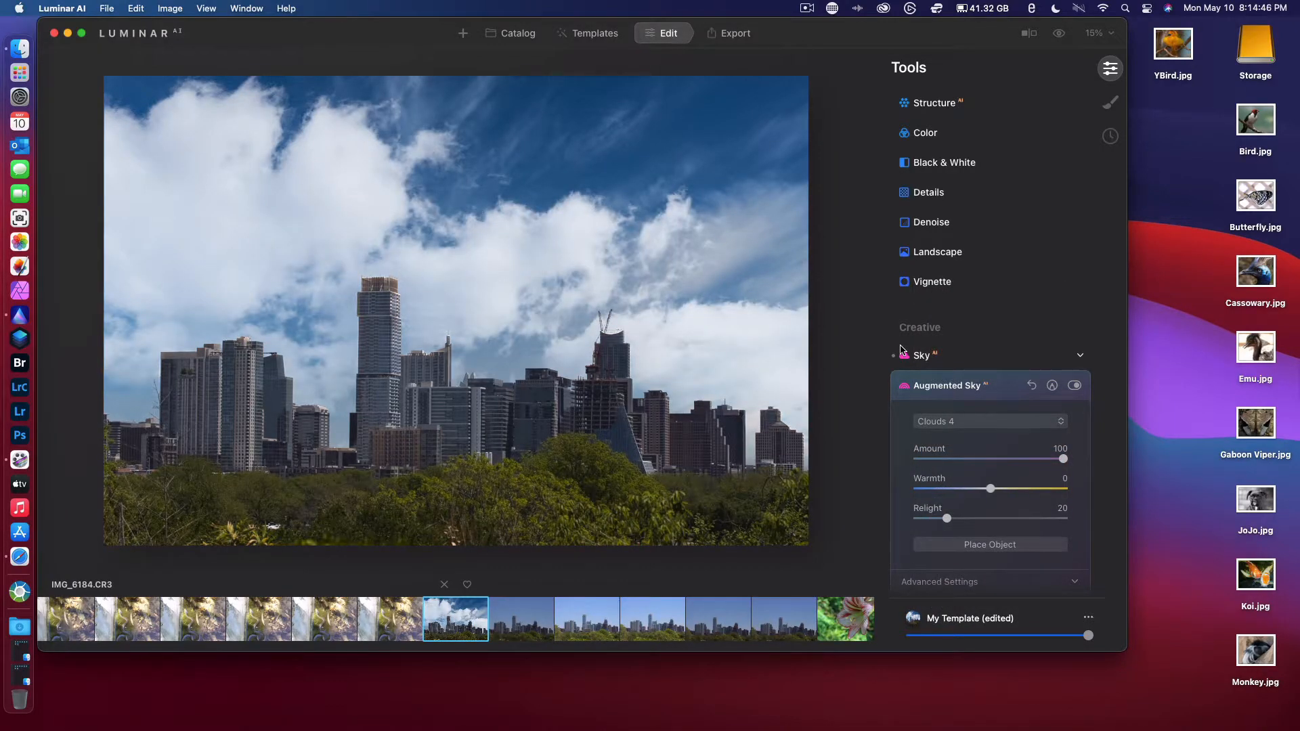
Try the remaining cloud objects, Clouds 5 through Clouds 8, in the augmented sky.
click(930, 421)
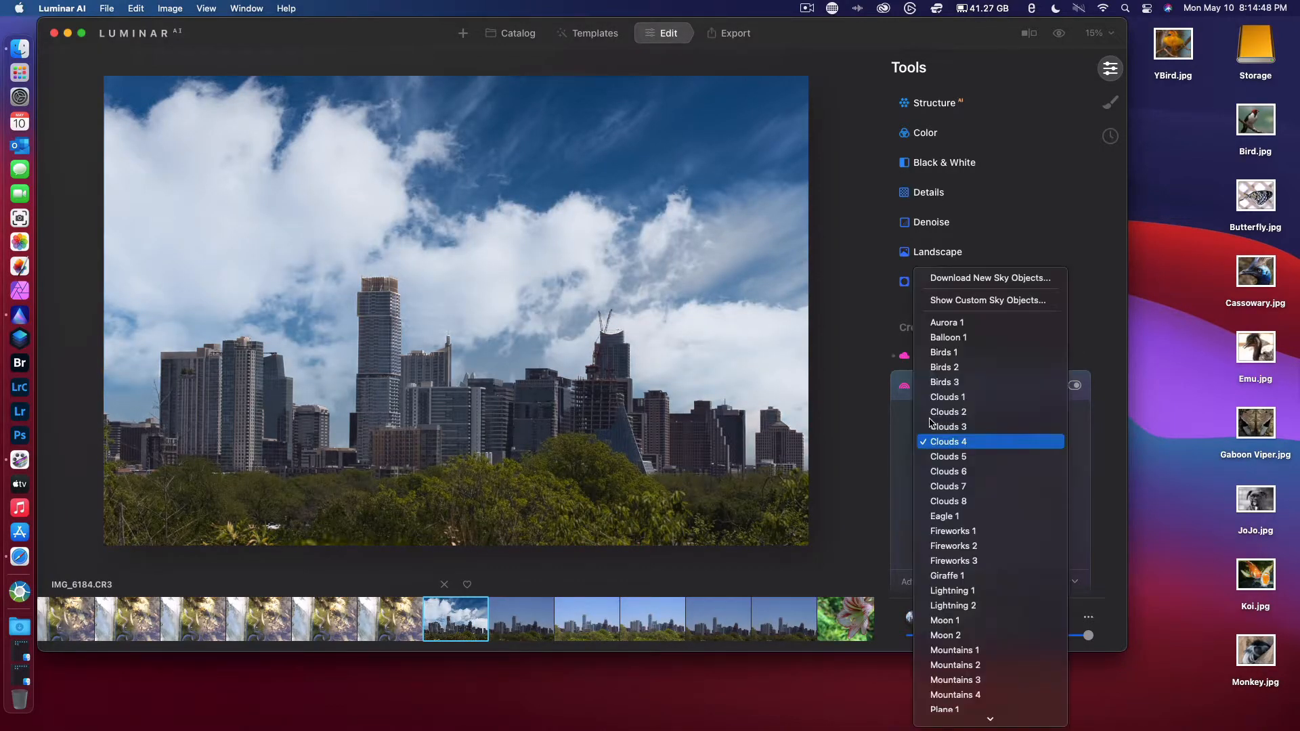
click(937, 456)
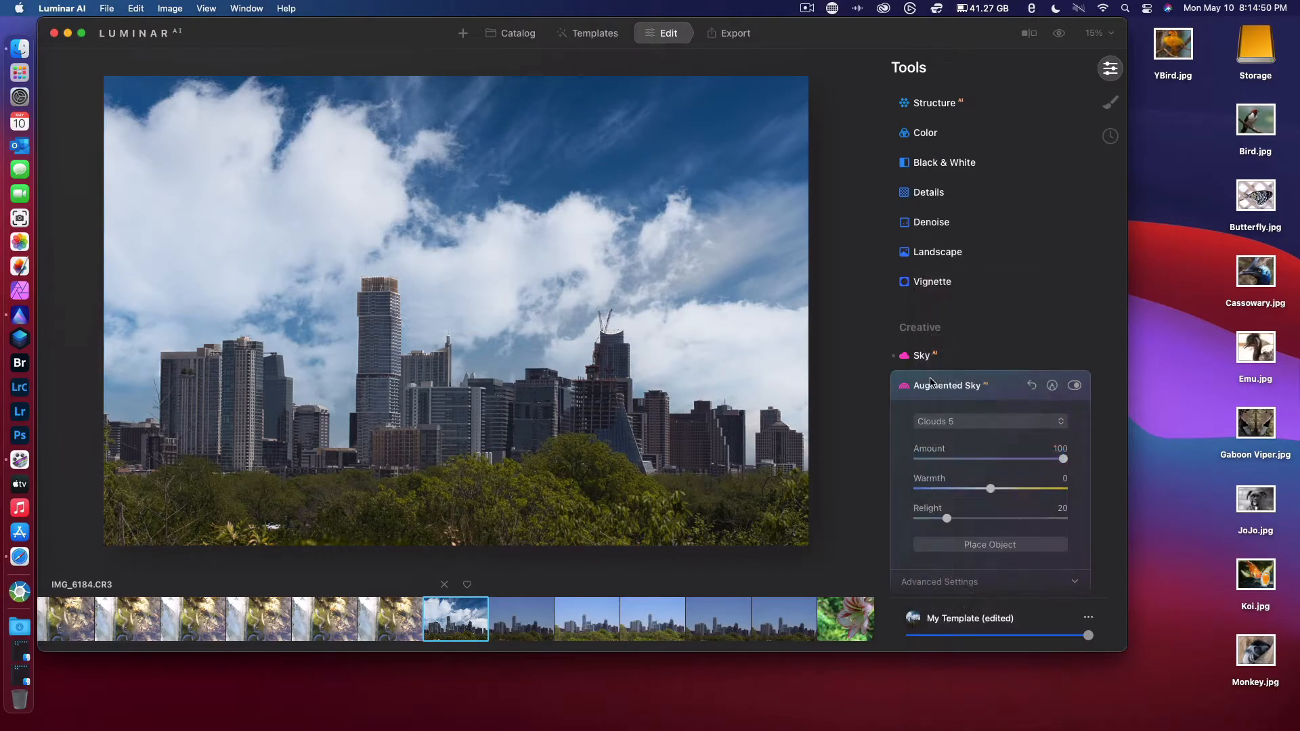
click(944, 421)
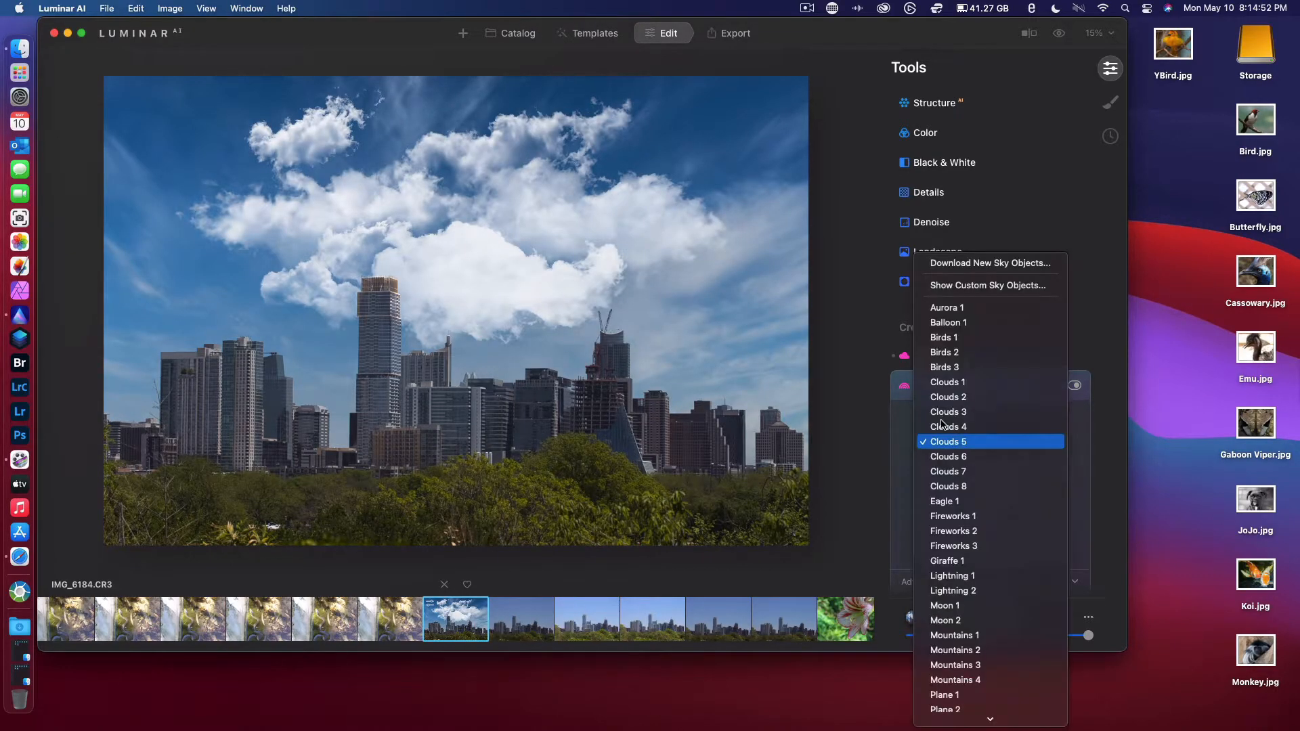
click(946, 457)
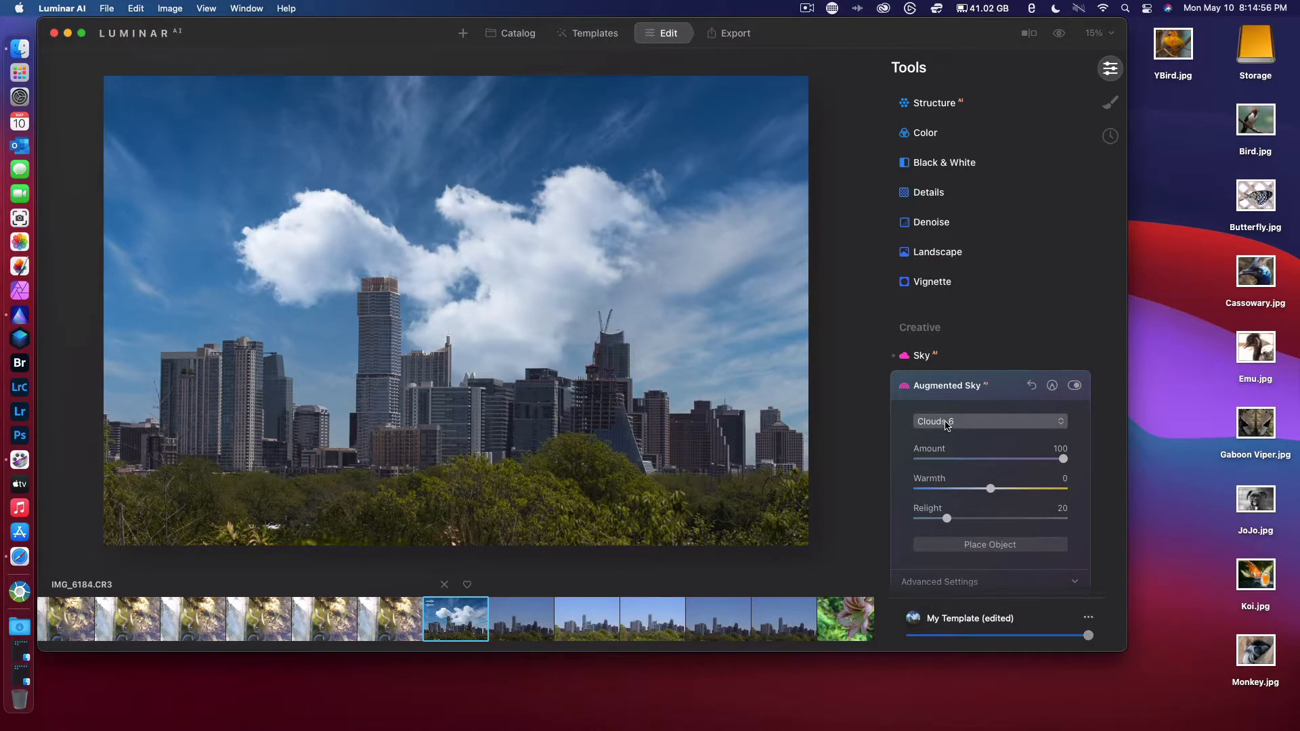
click(947, 423)
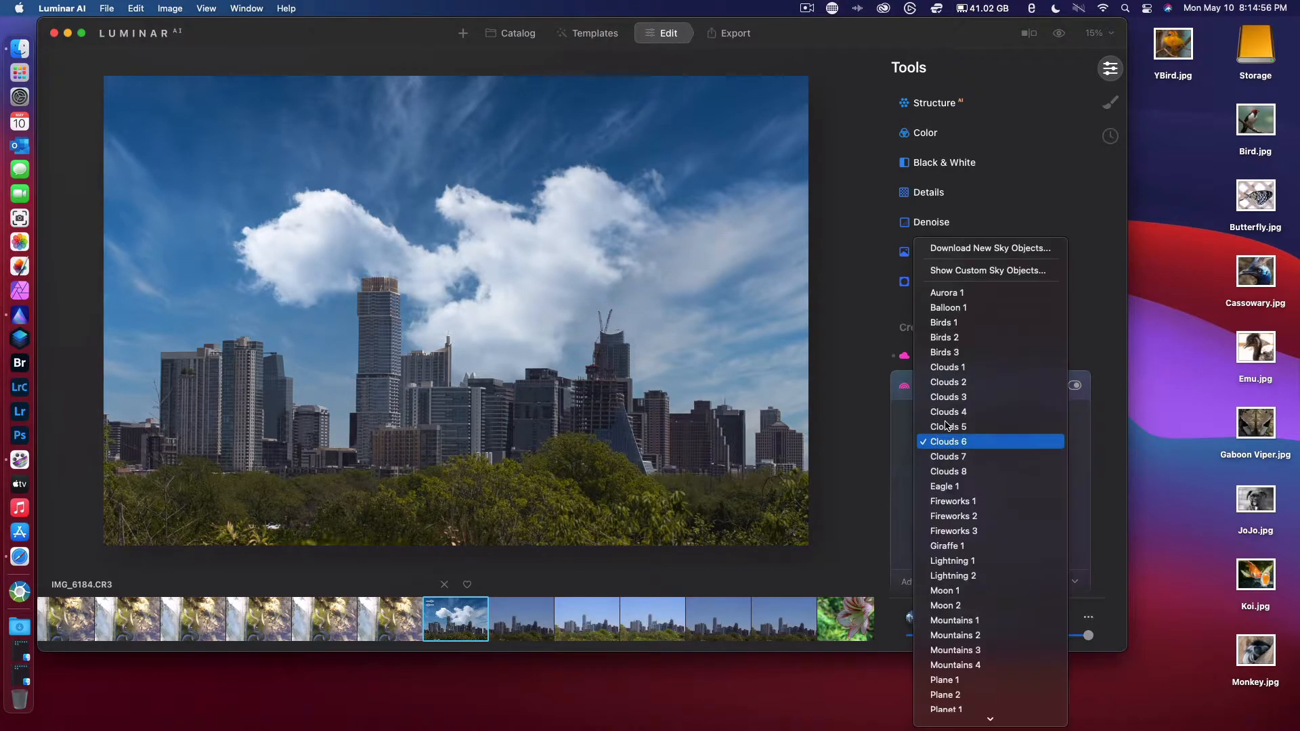
click(947, 457)
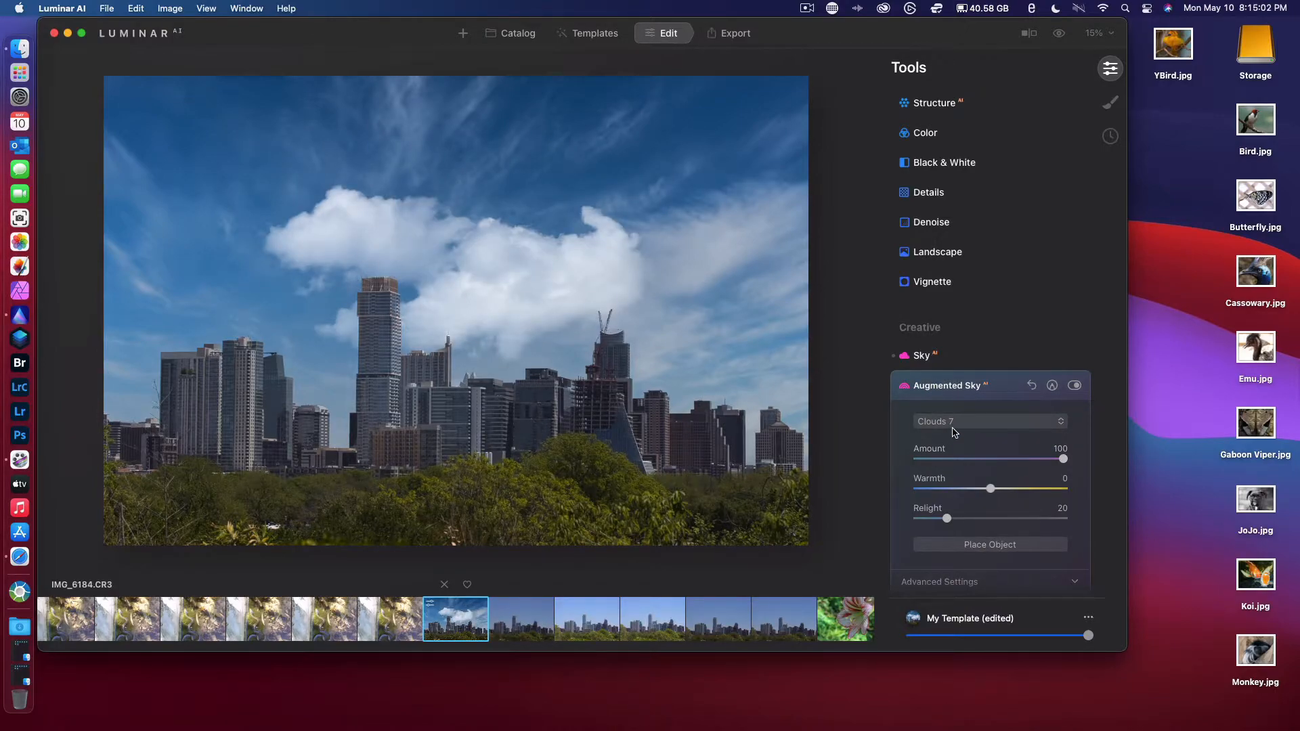
click(954, 422)
key(Escape)
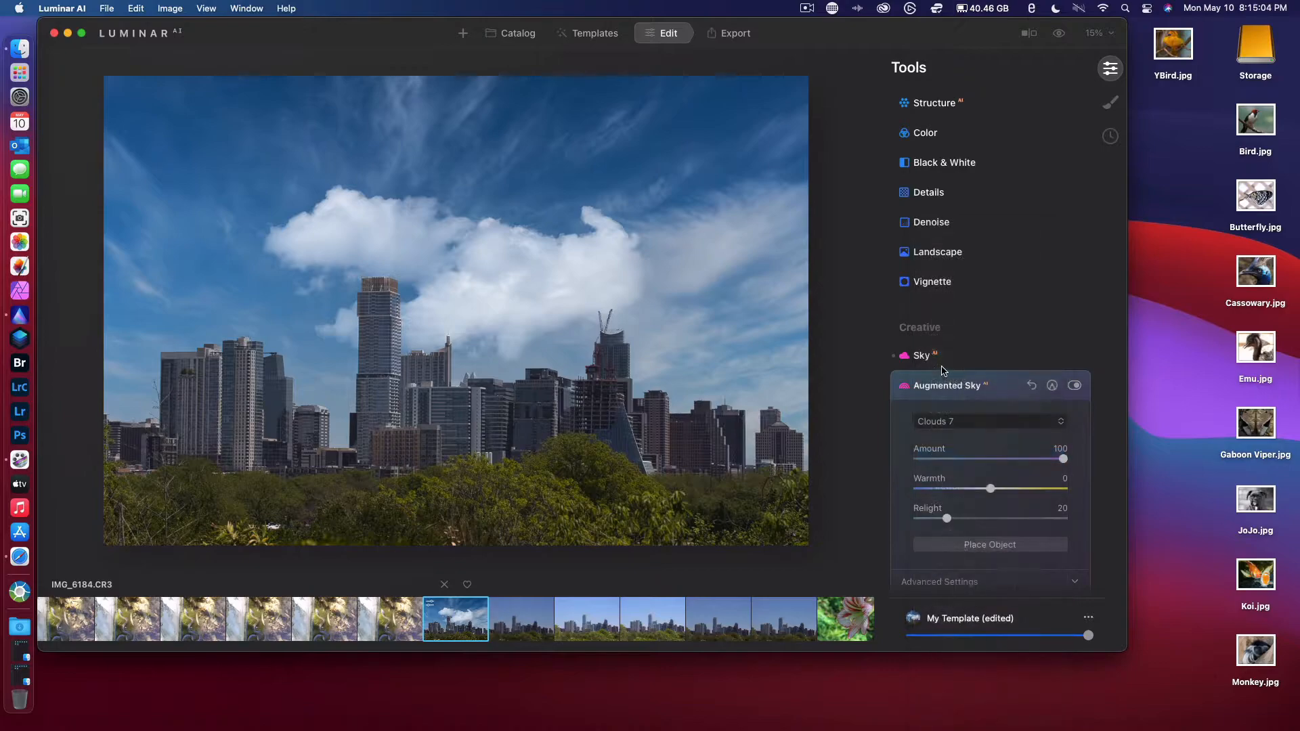
Try Eagle 1 and the three fireworks objects, Fireworks 1 to 3, in the sky over the city.
click(951, 420)
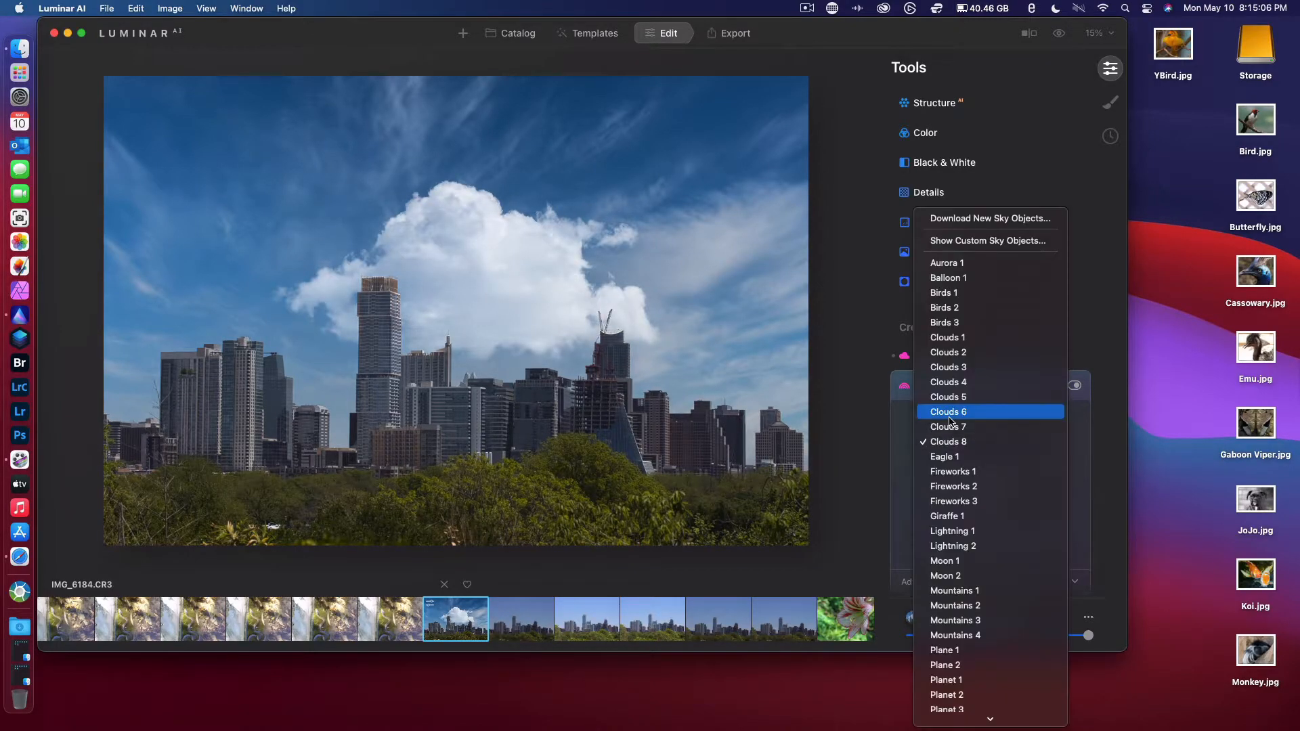
click(949, 457)
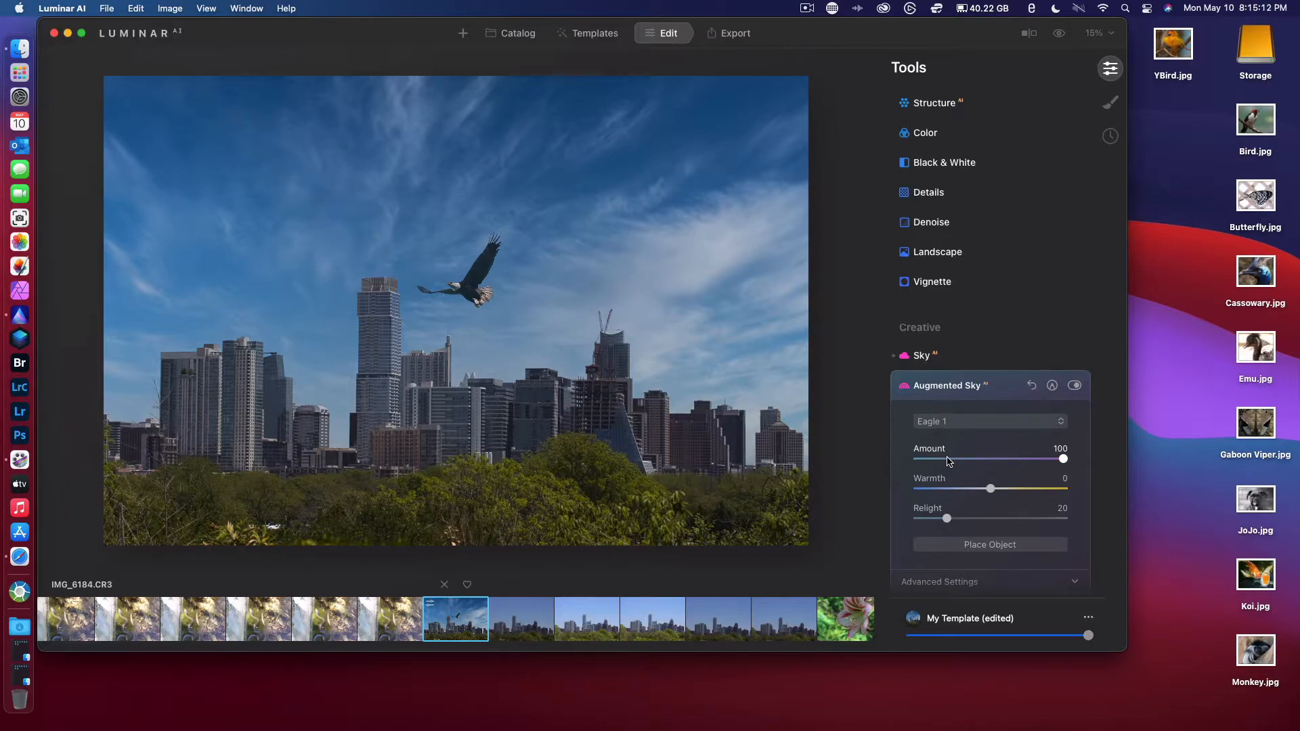
click(947, 424)
click(936, 372)
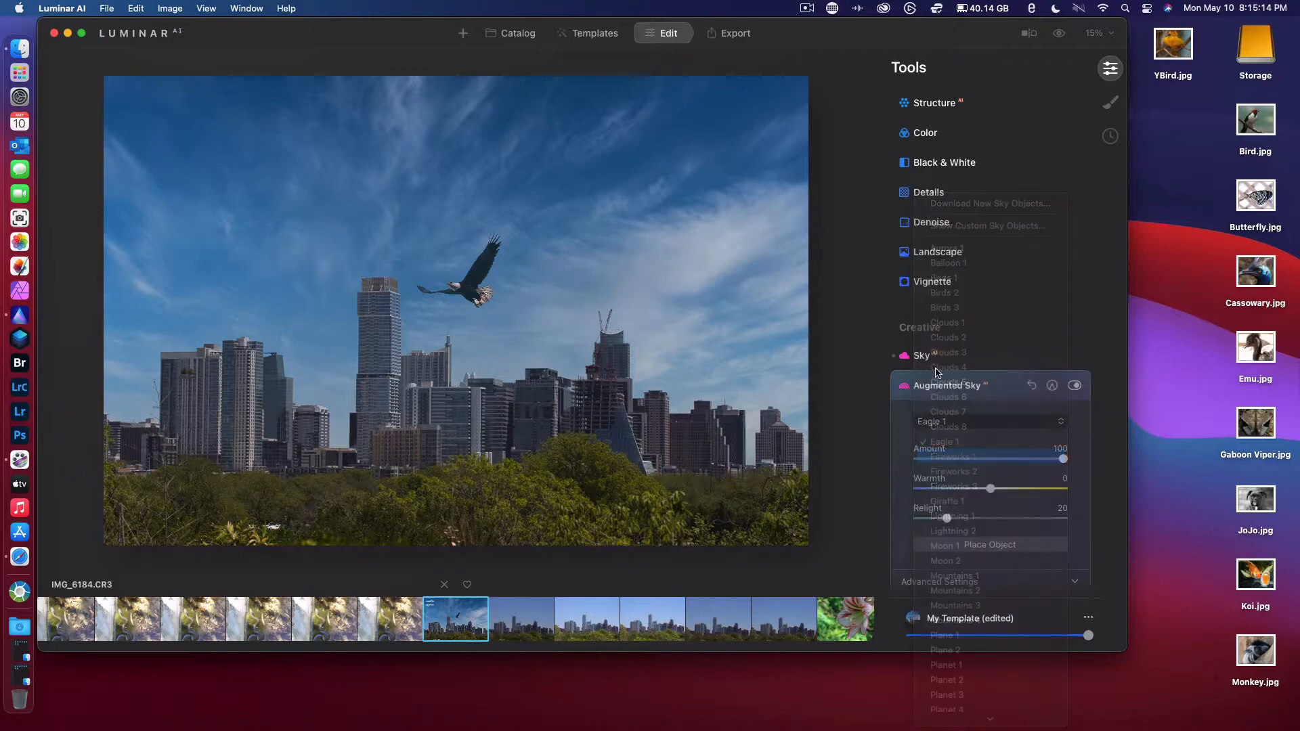
click(936, 419)
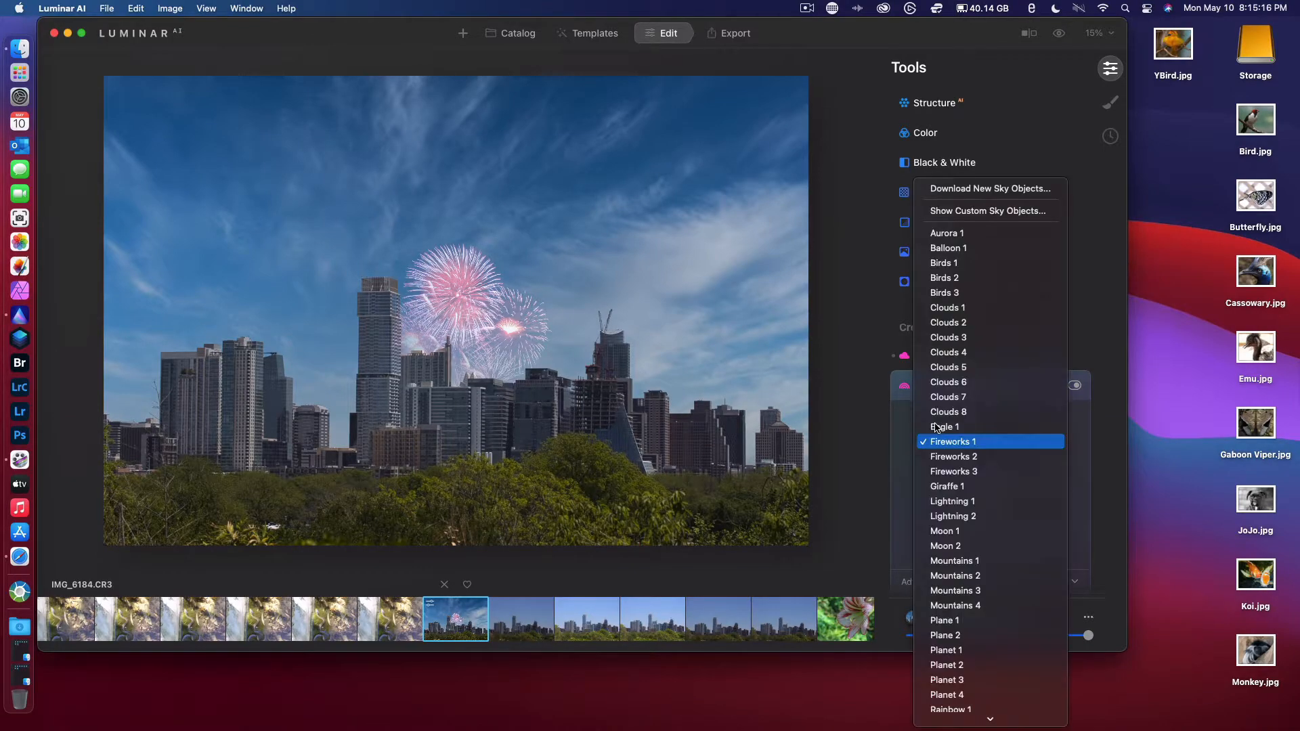
click(940, 457)
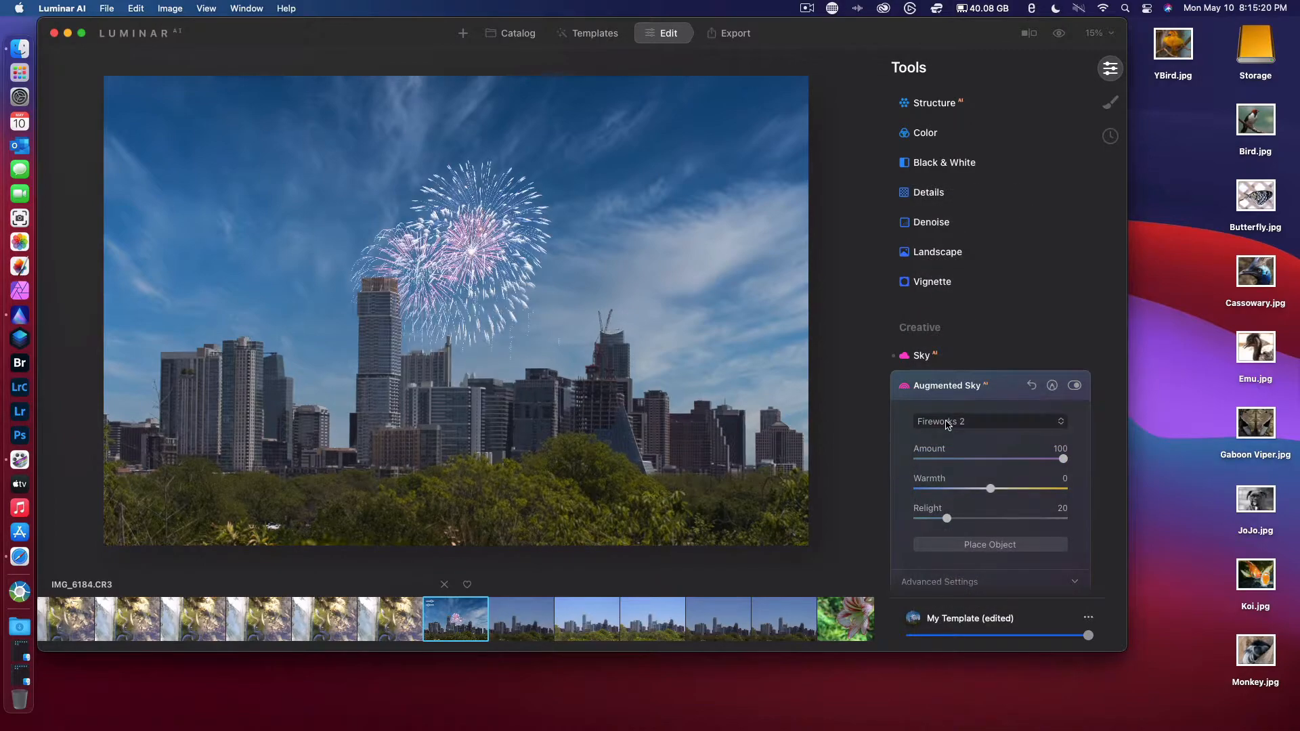
click(949, 426)
click(952, 457)
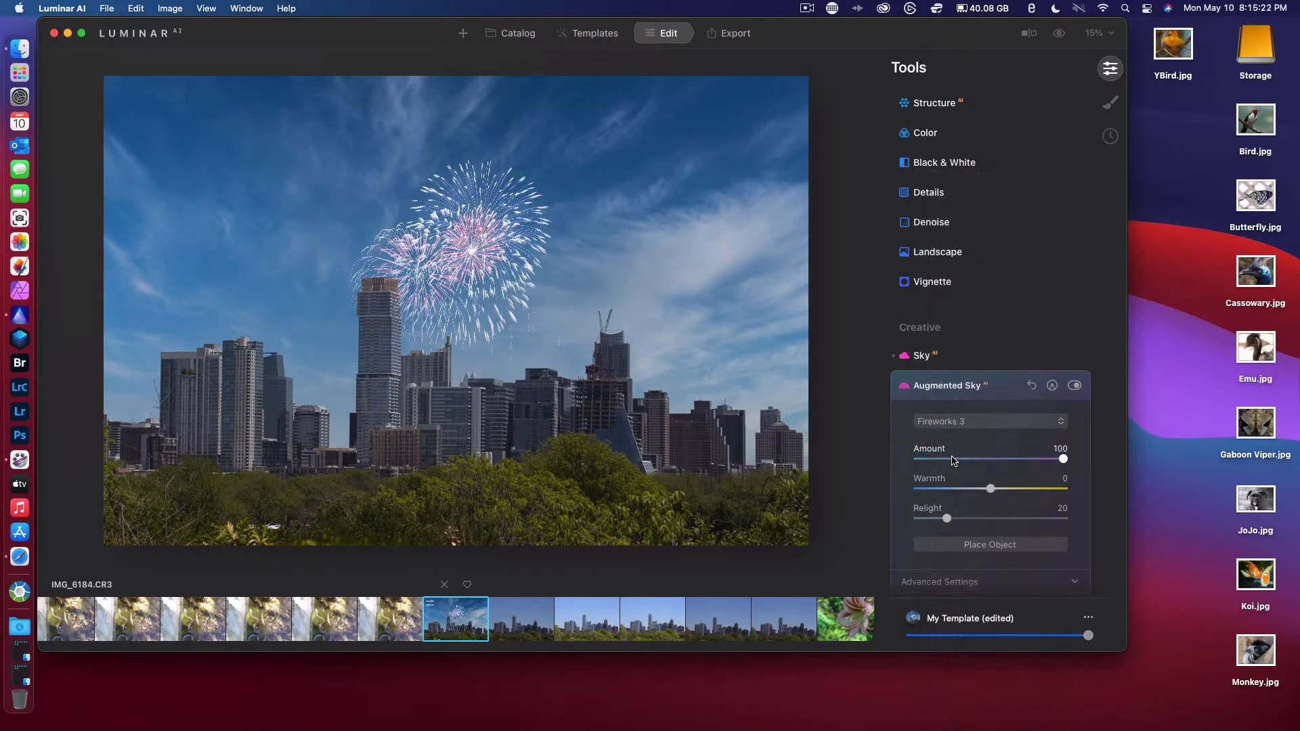
Try Giraffe 1 and the two lightning objects, Lightning 1 and Lightning 2, behind the buildings.
click(960, 421)
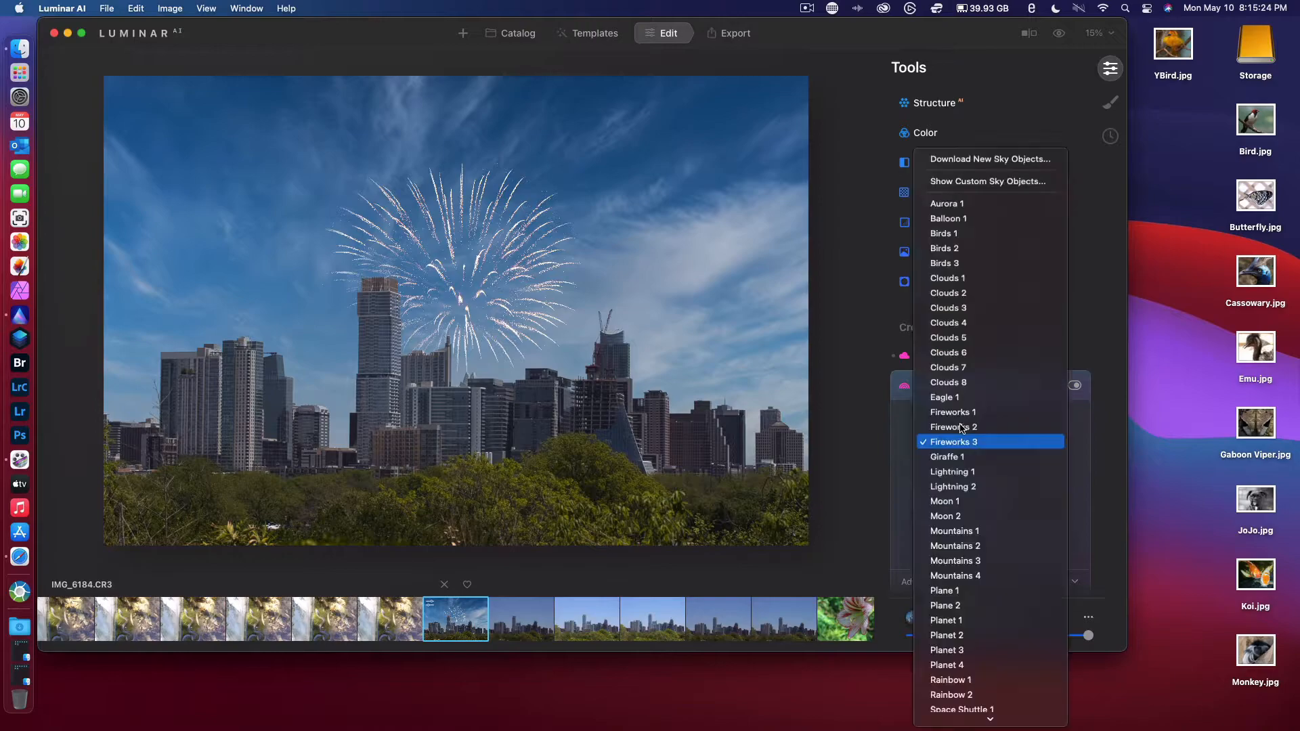
click(956, 462)
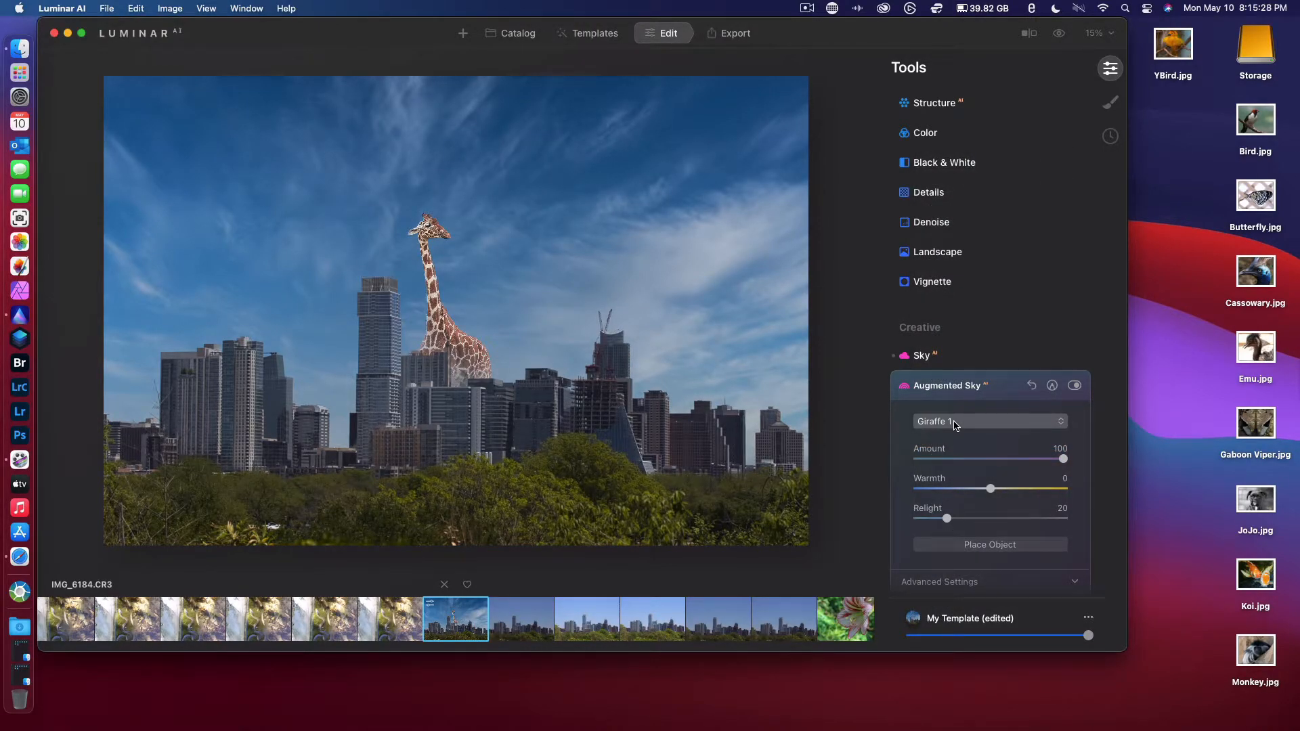
click(956, 422)
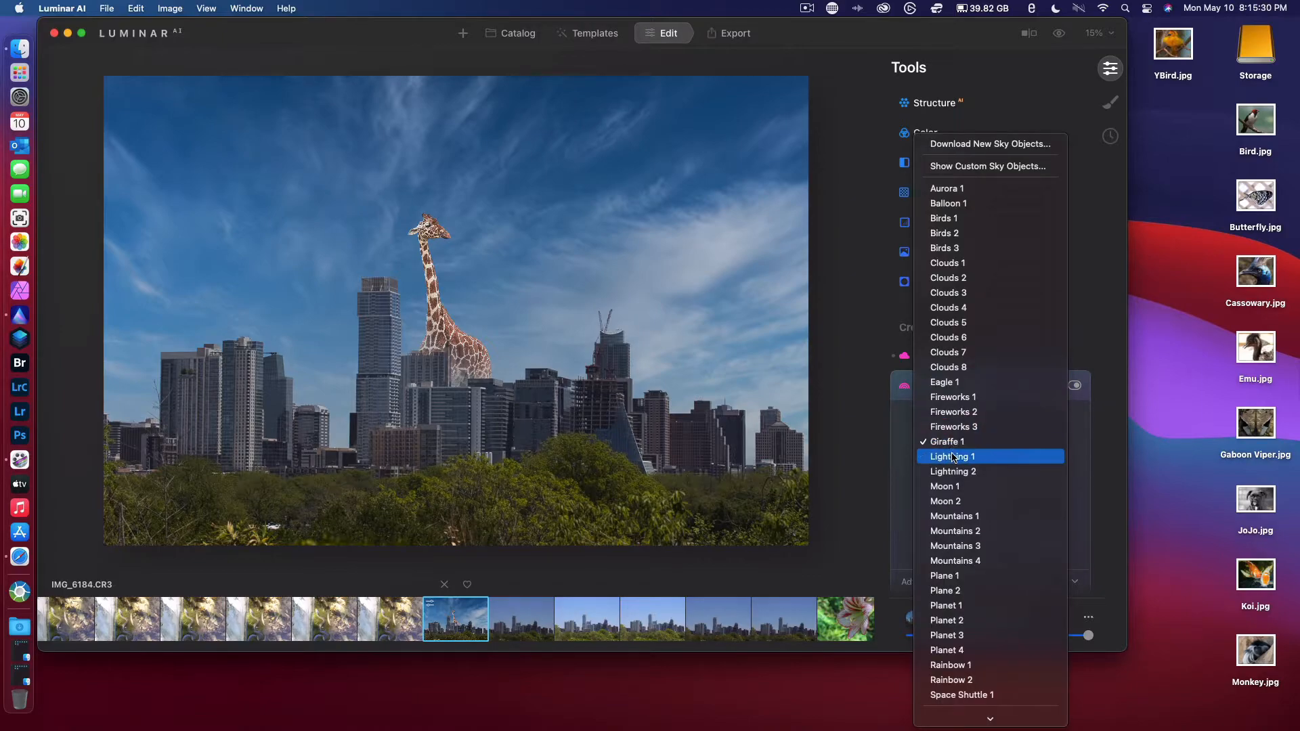
click(952, 458)
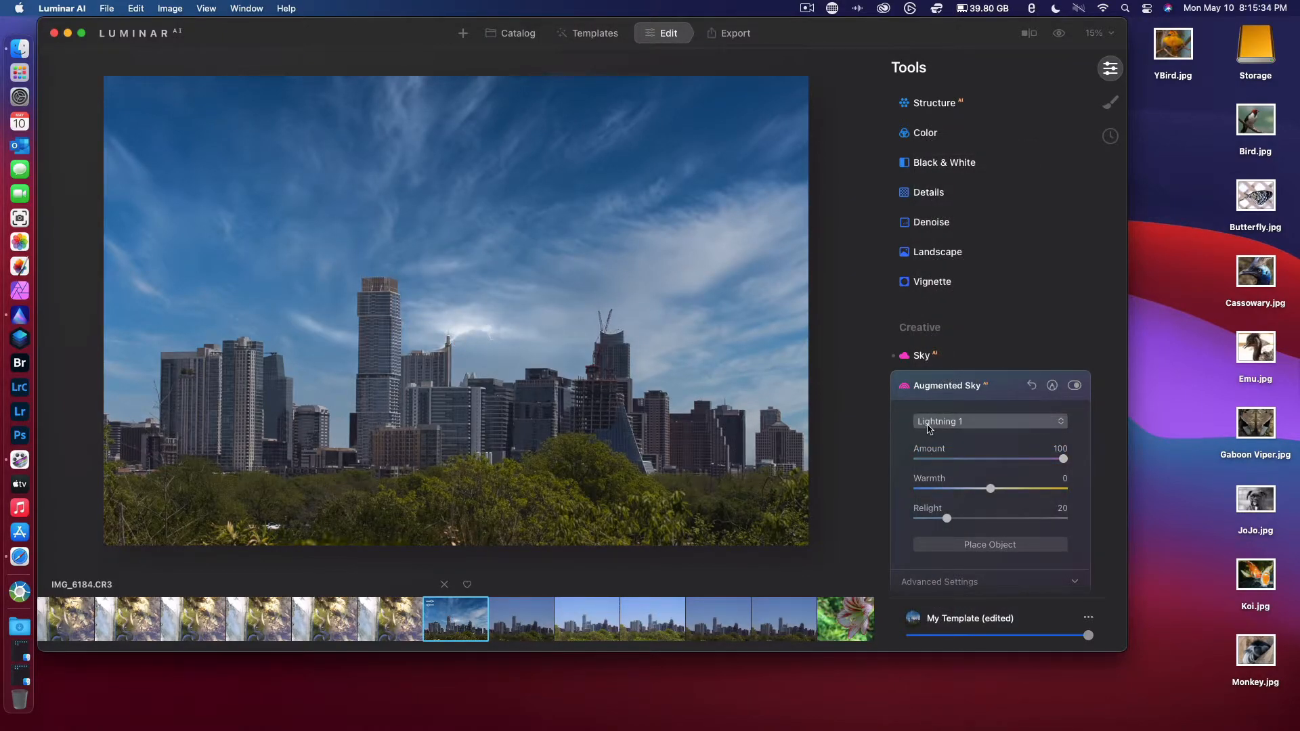
click(929, 430)
click(943, 452)
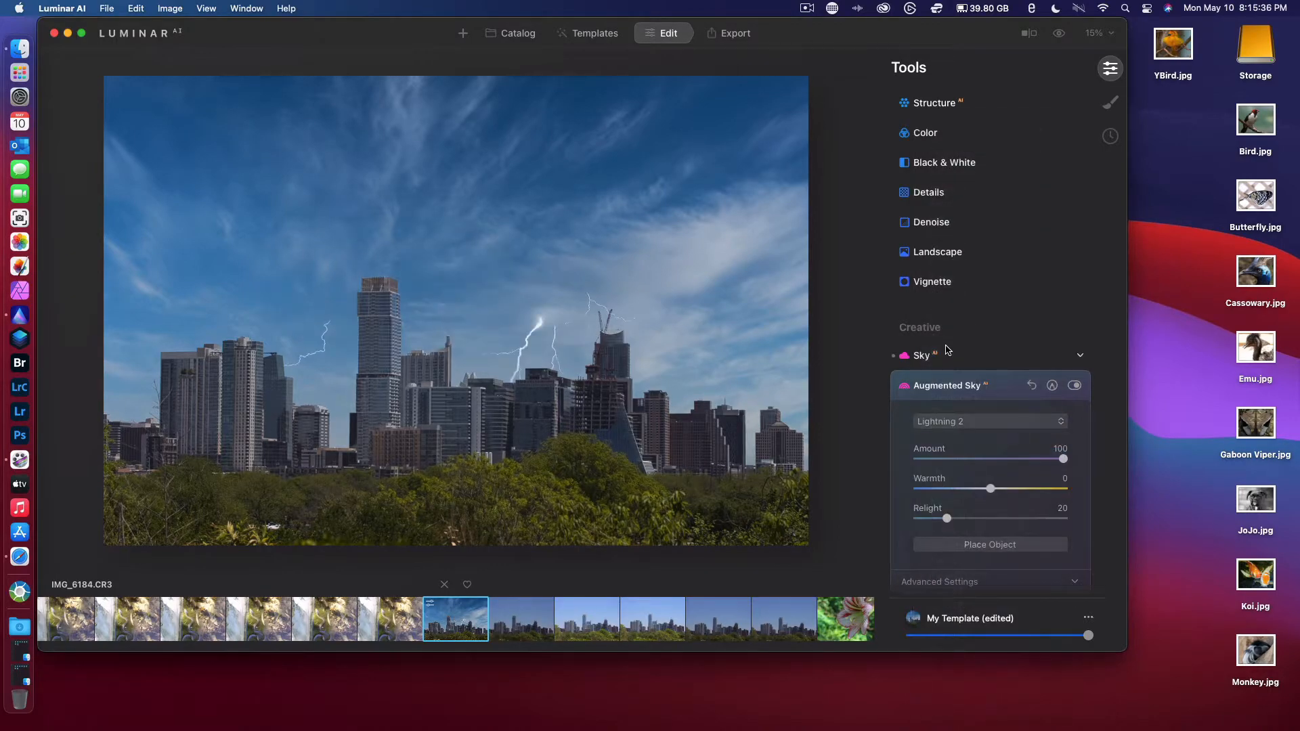
Try Moon 1 as the Augmented Sky object and replace it with Moon 2.
click(946, 425)
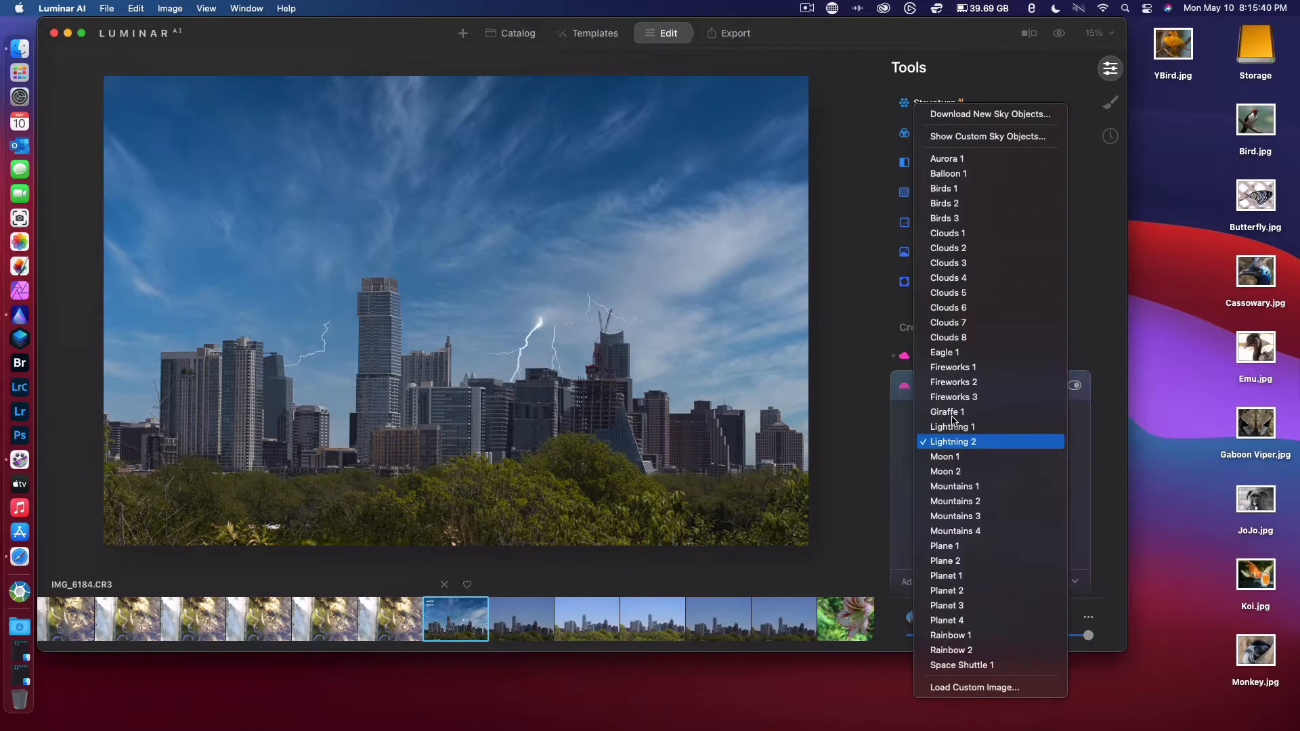
click(950, 438)
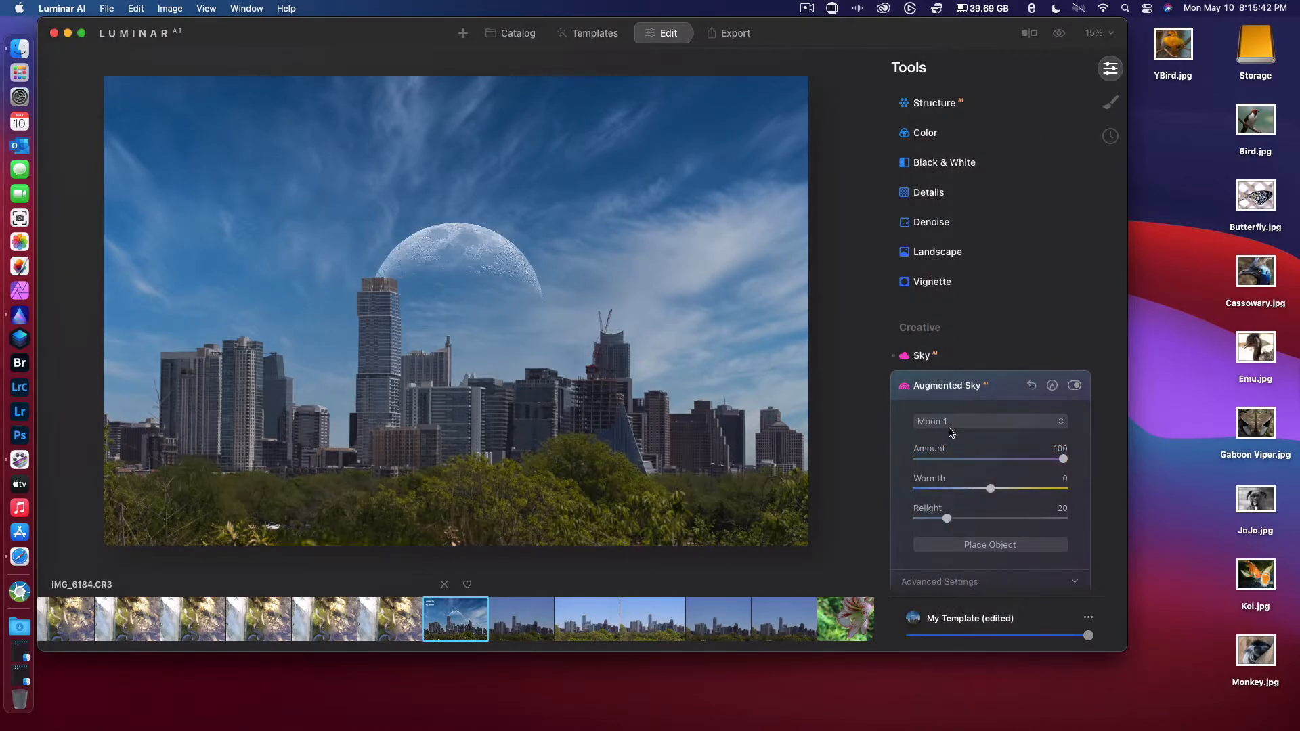
click(950, 427)
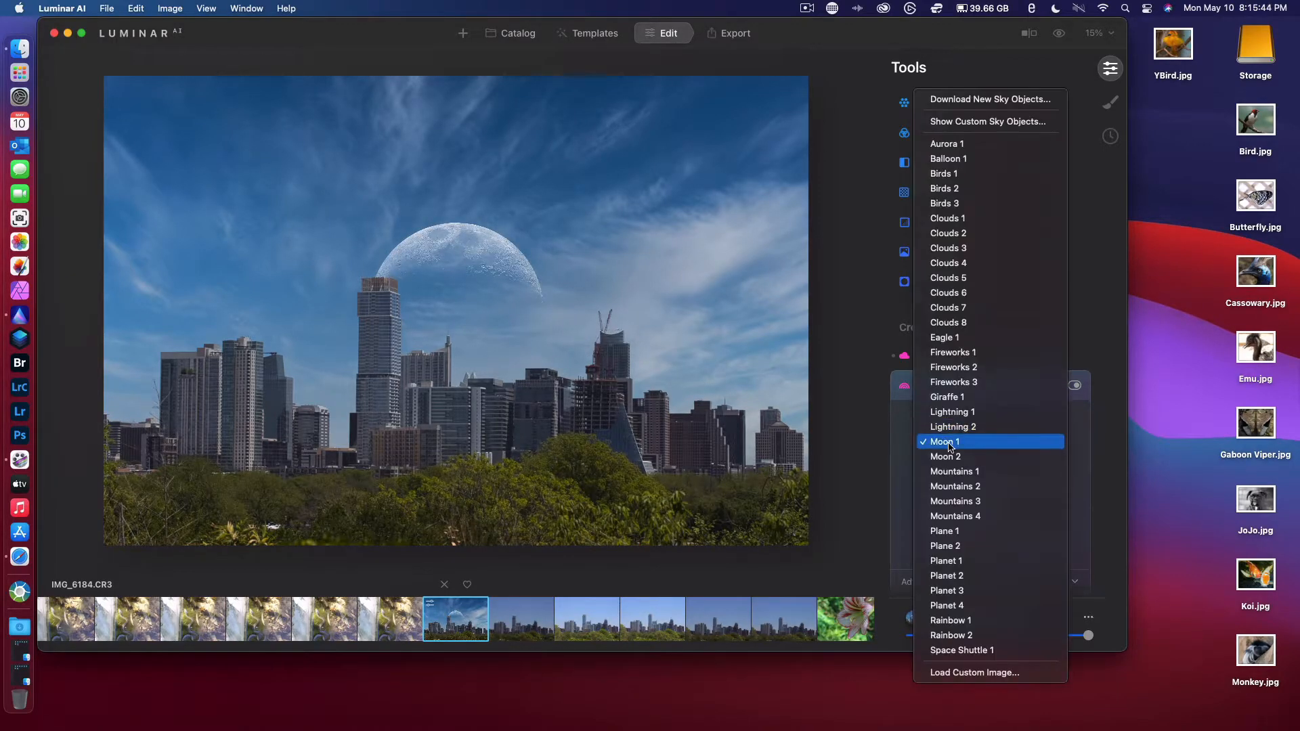
click(951, 457)
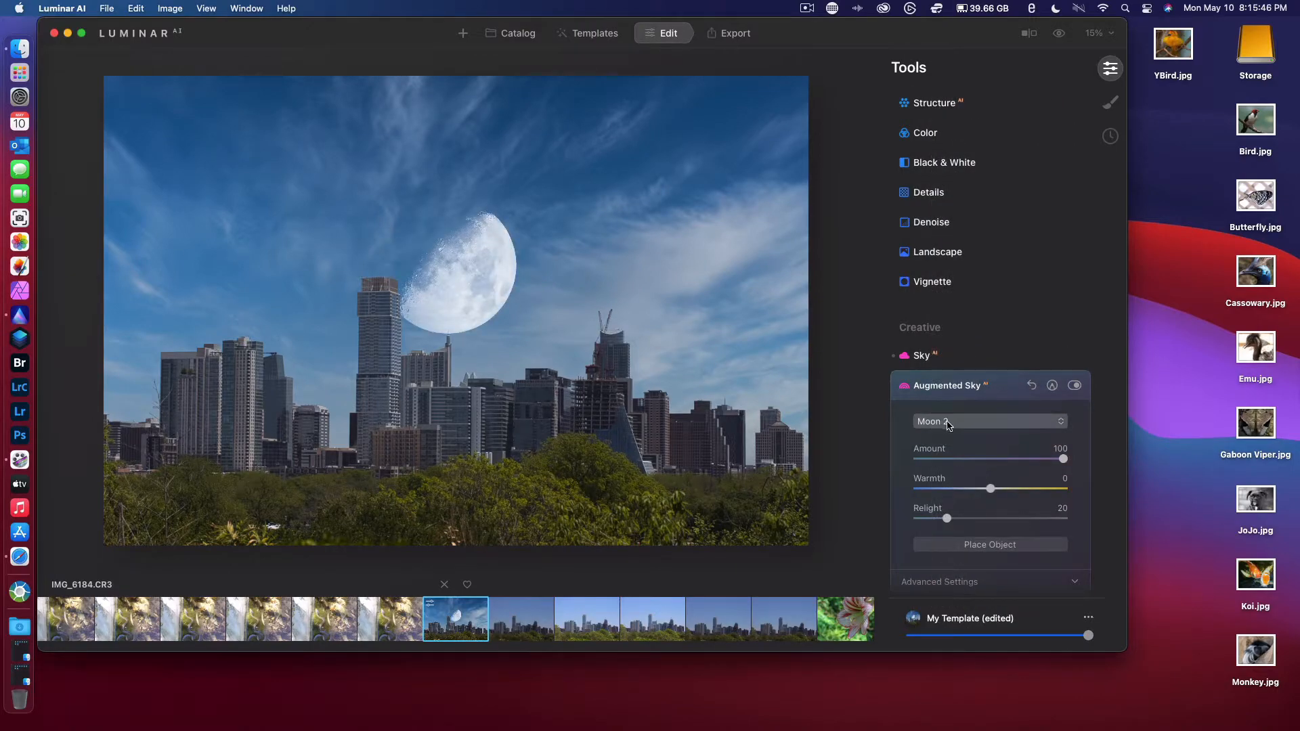
Try the four mountain objects, Mountains 1 through Mountains 4, behind the city skyline.
click(948, 421)
click(948, 457)
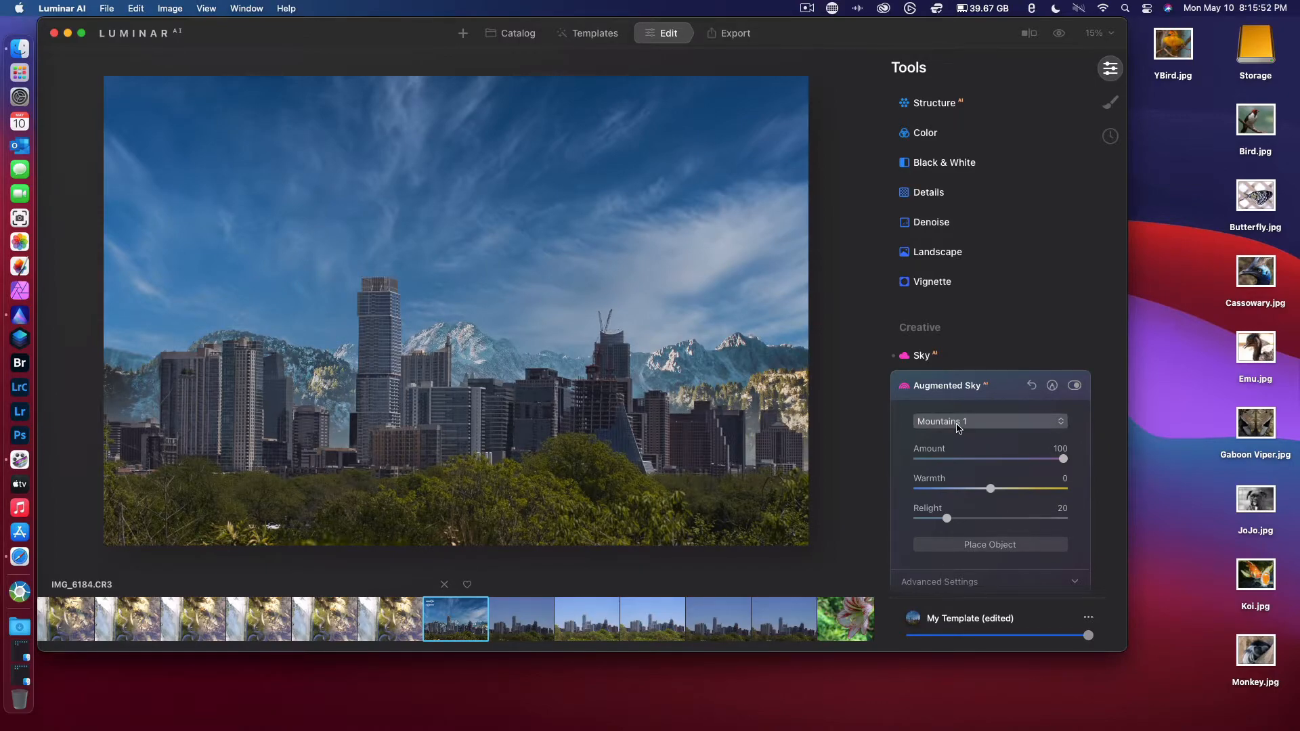
click(955, 422)
click(953, 458)
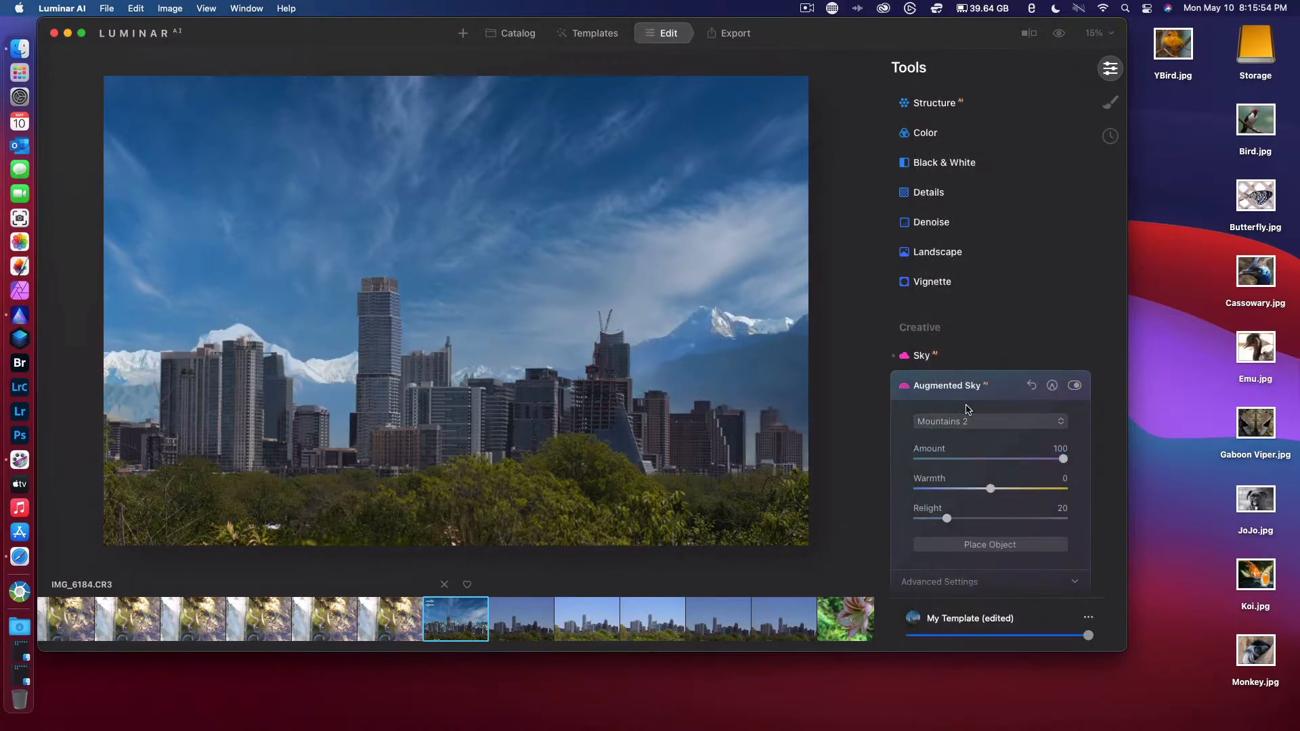
click(956, 422)
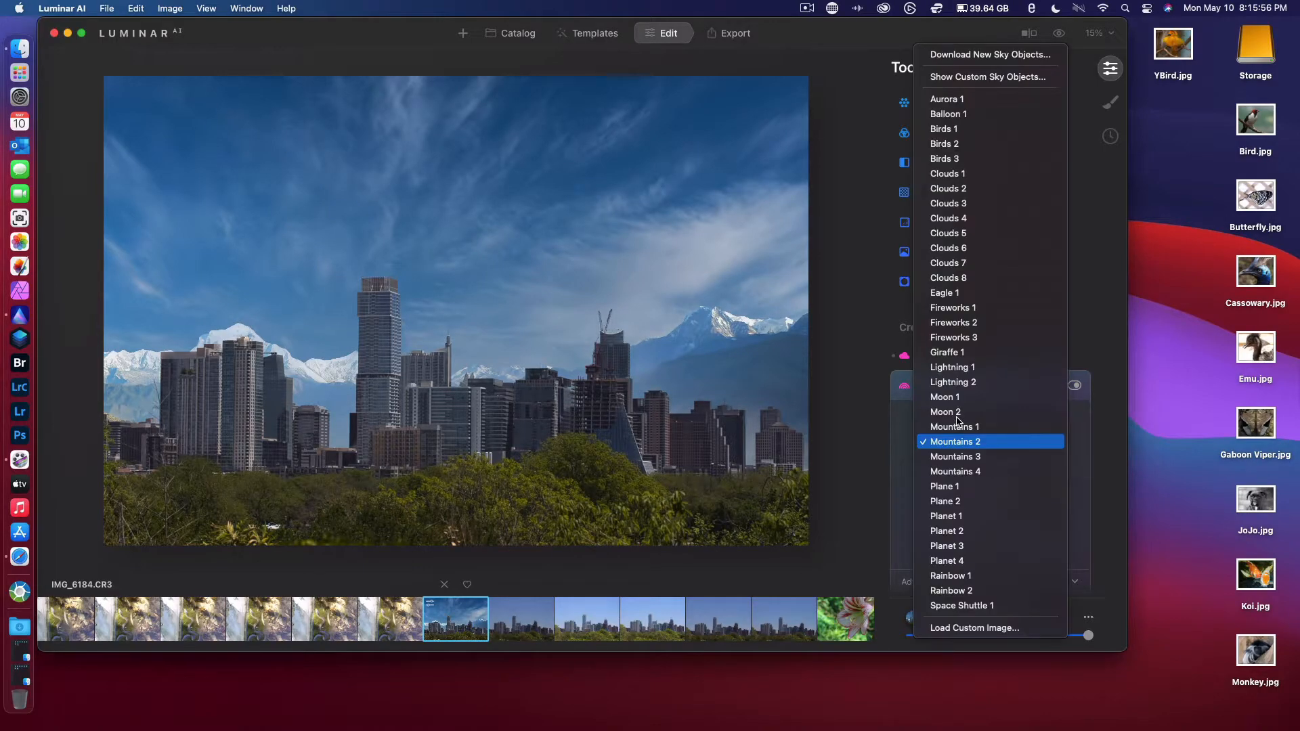
click(954, 457)
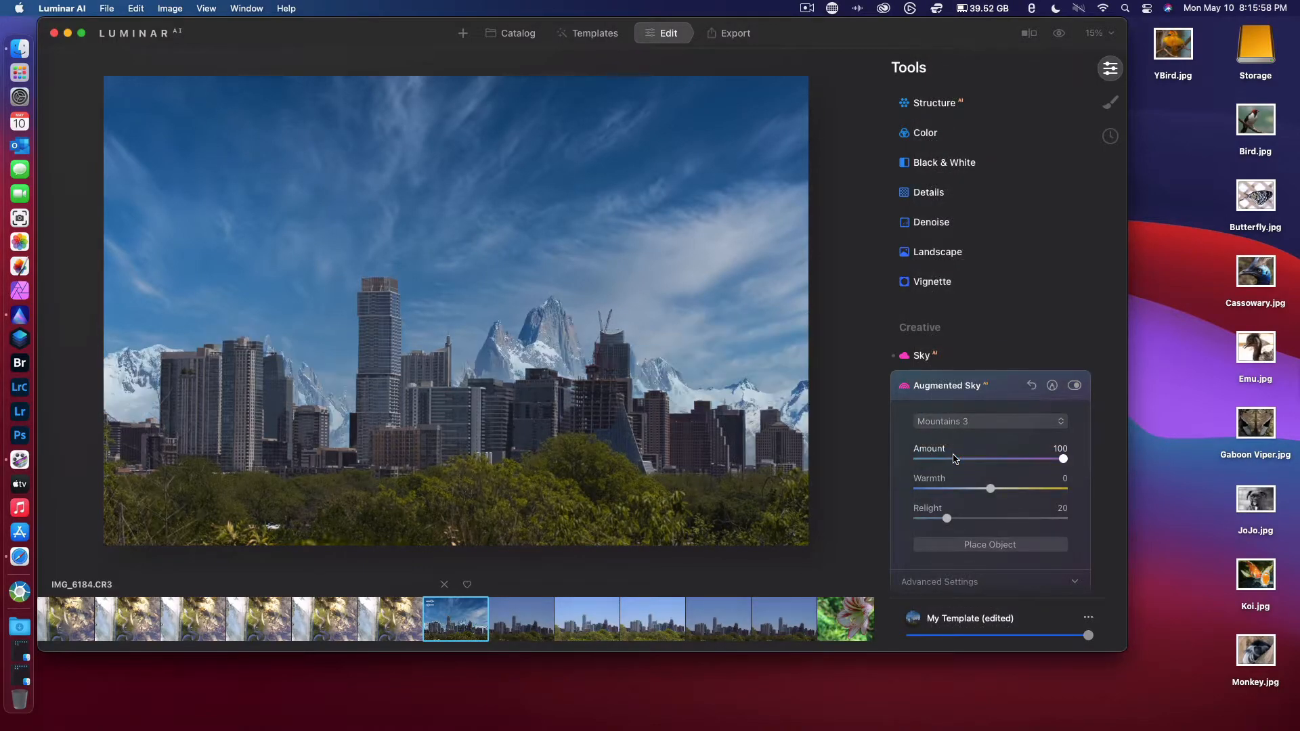
click(959, 421)
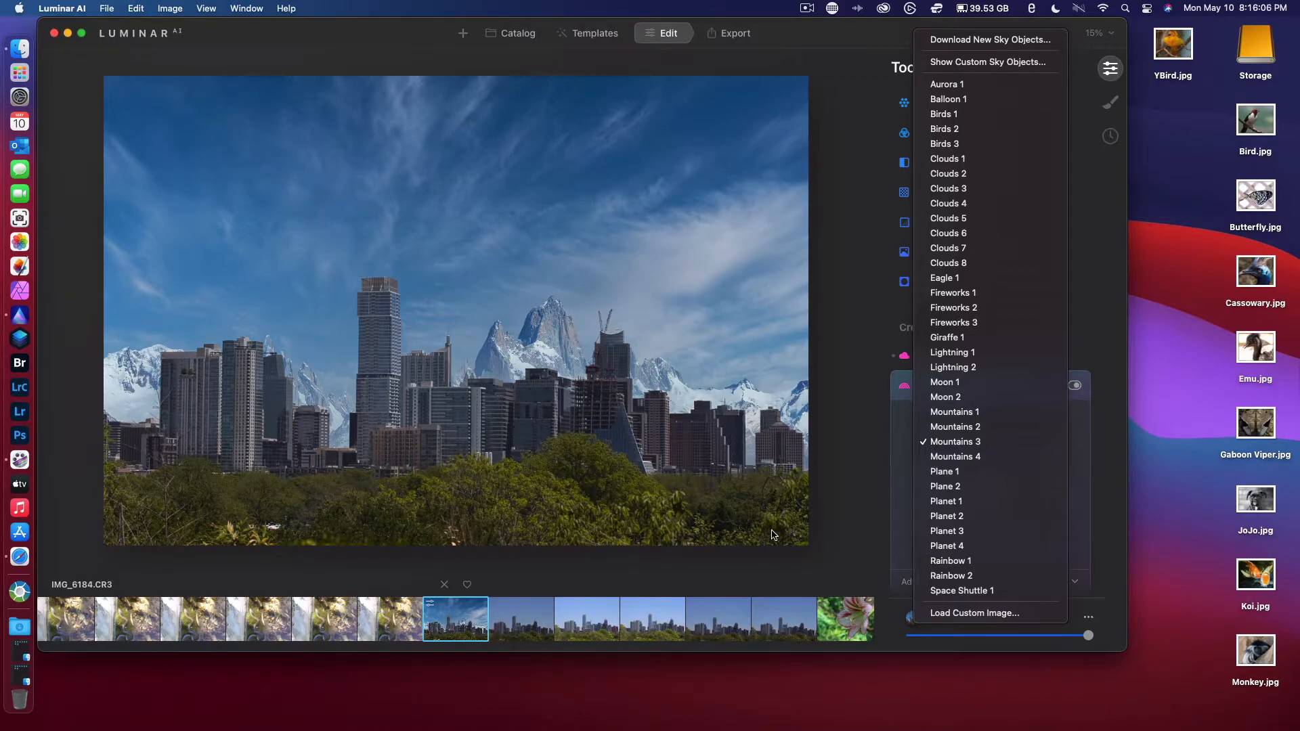
click(969, 457)
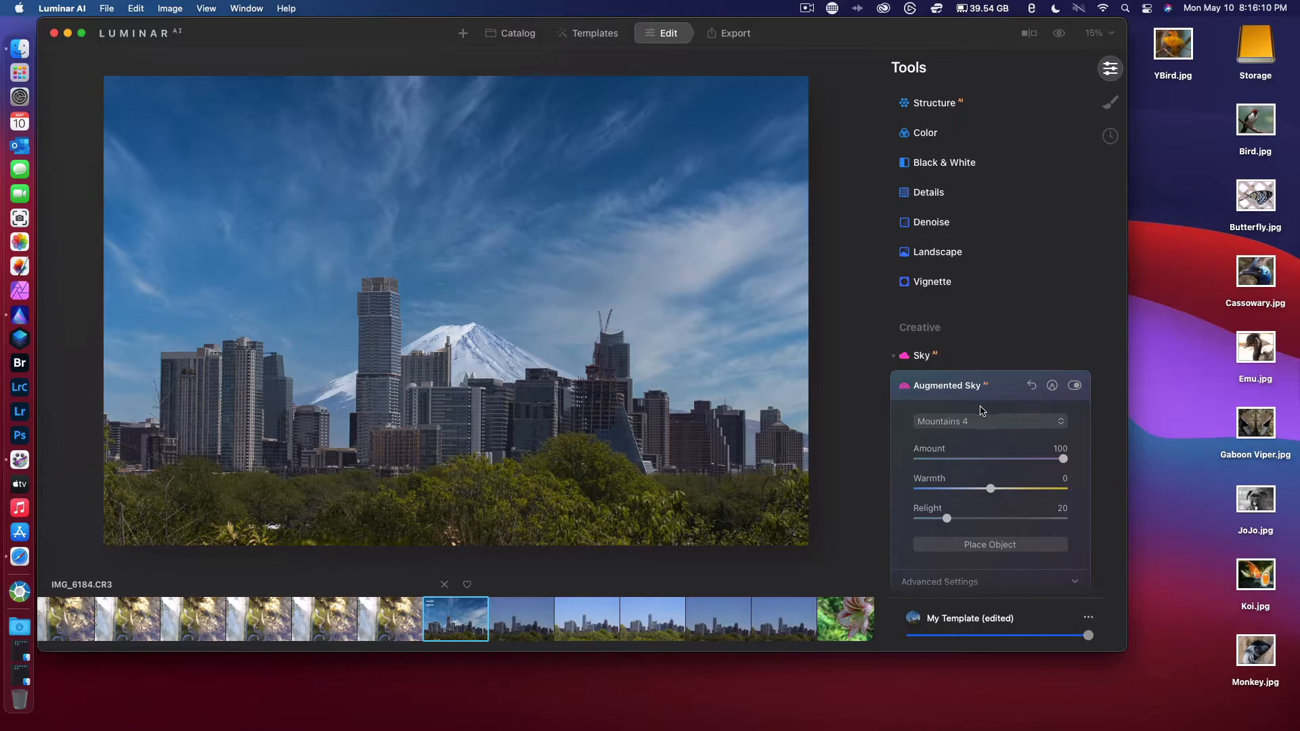
Try the two aircraft objects, Plane 1 and Plane 2, in the sky above the buildings.
click(970, 425)
click(969, 456)
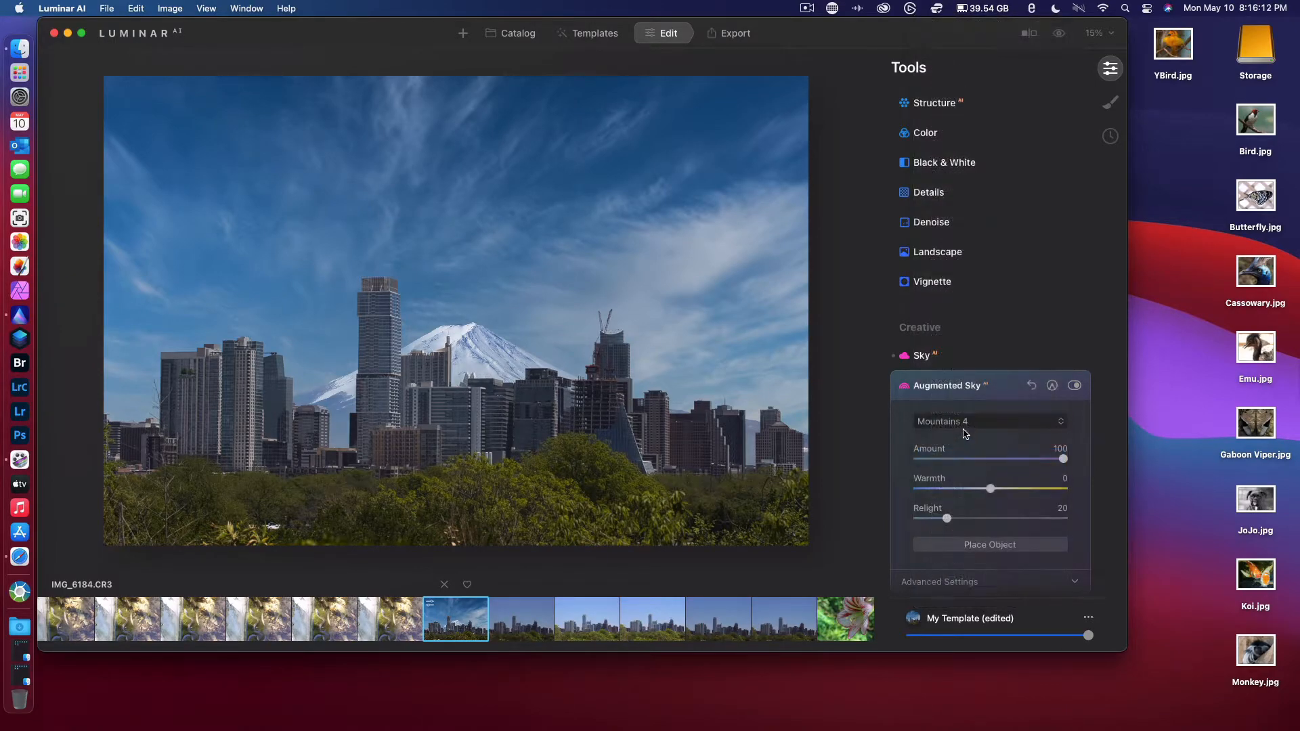
click(966, 432)
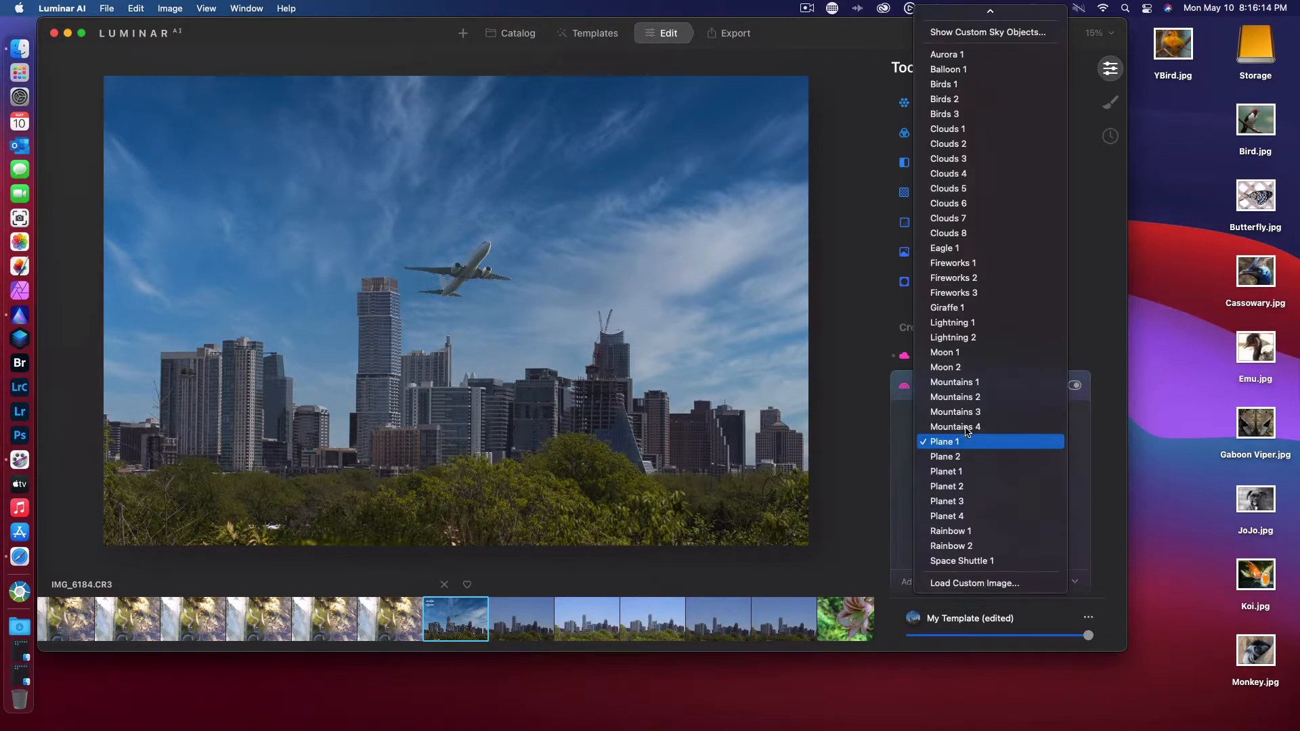
click(965, 457)
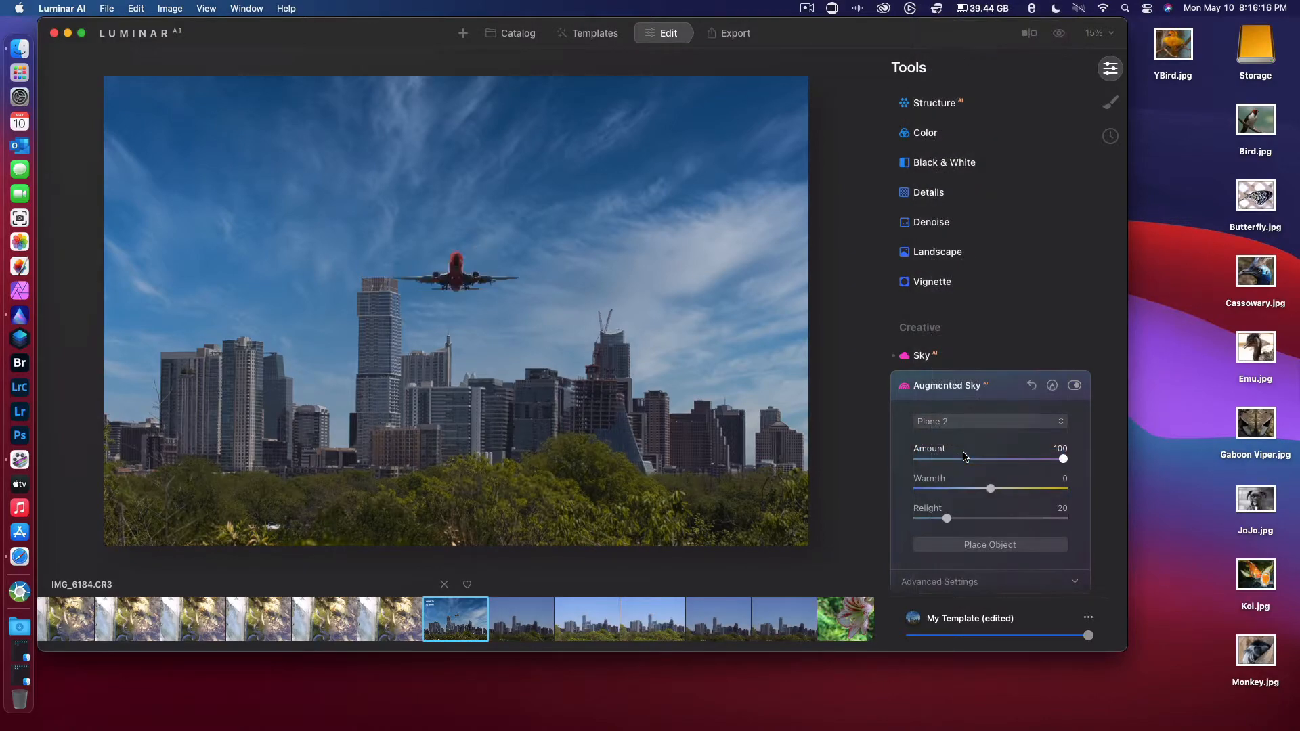
Try the four planet objects, Planet 1 through Planet 4, in the augmented sky.
click(957, 421)
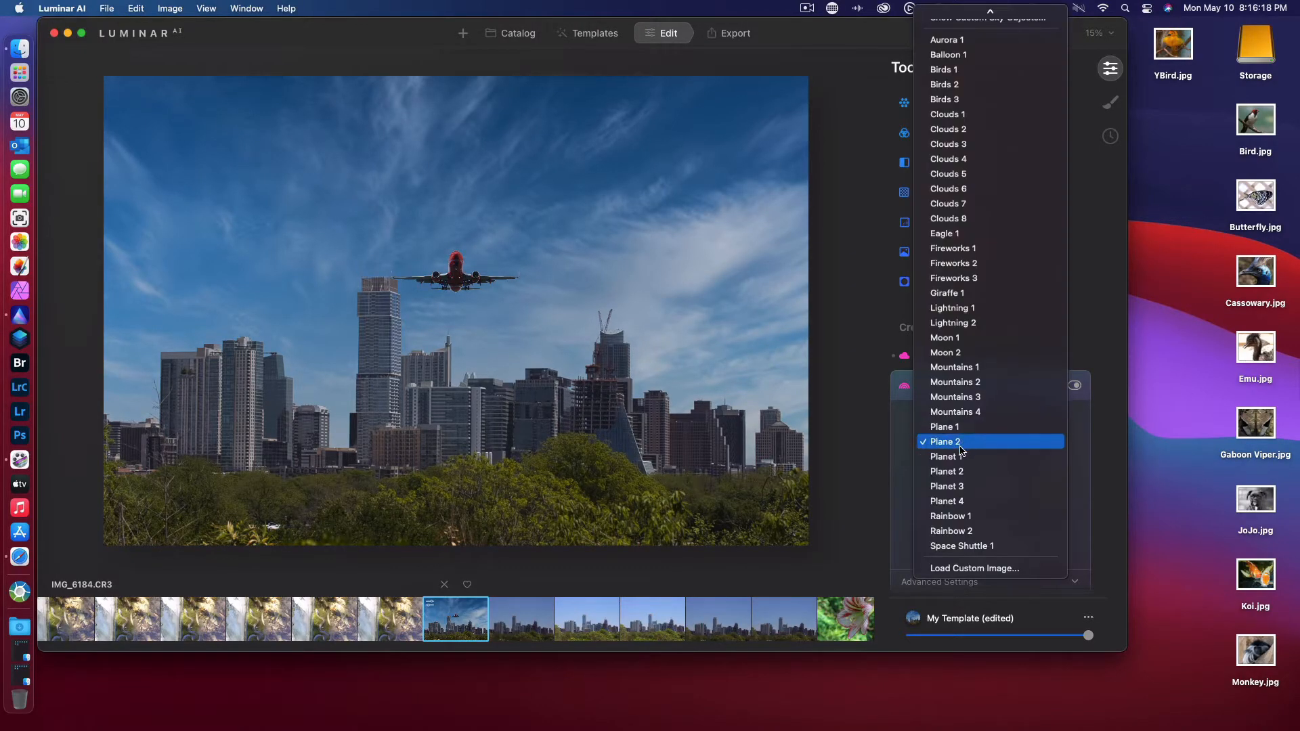
click(960, 459)
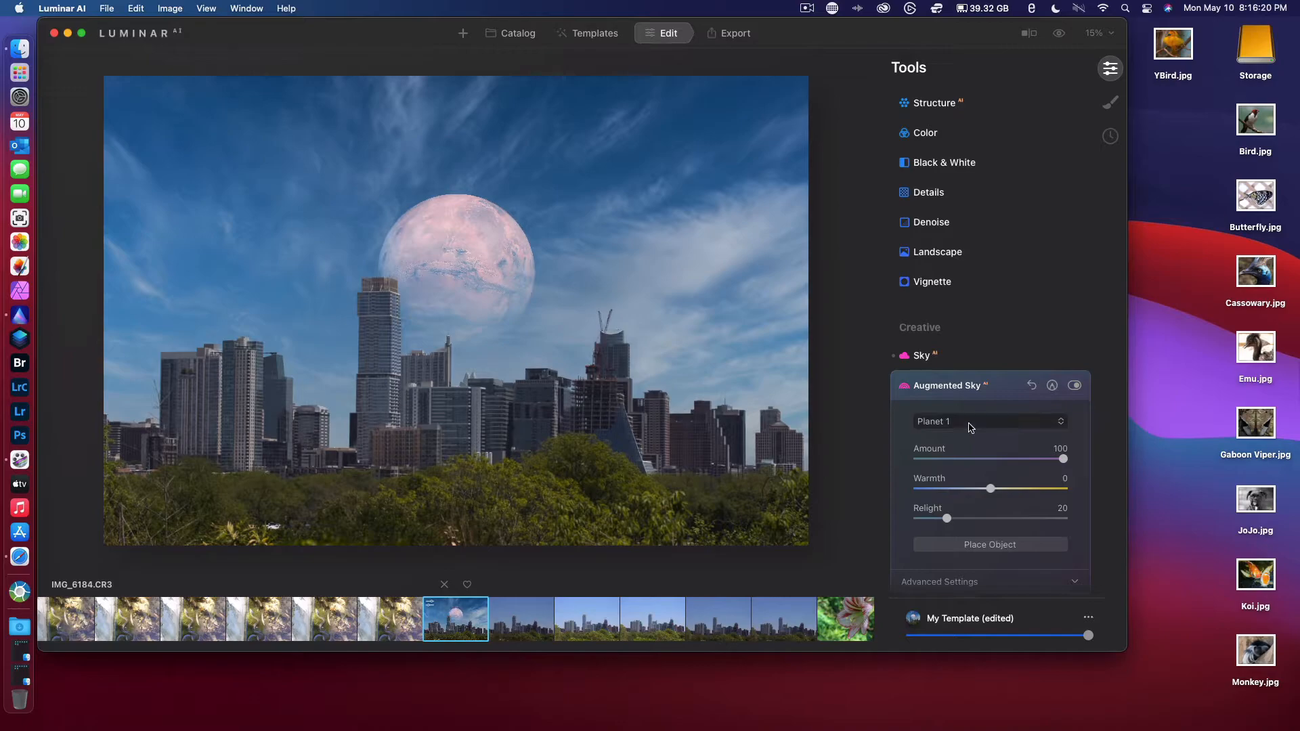
click(972, 423)
click(962, 456)
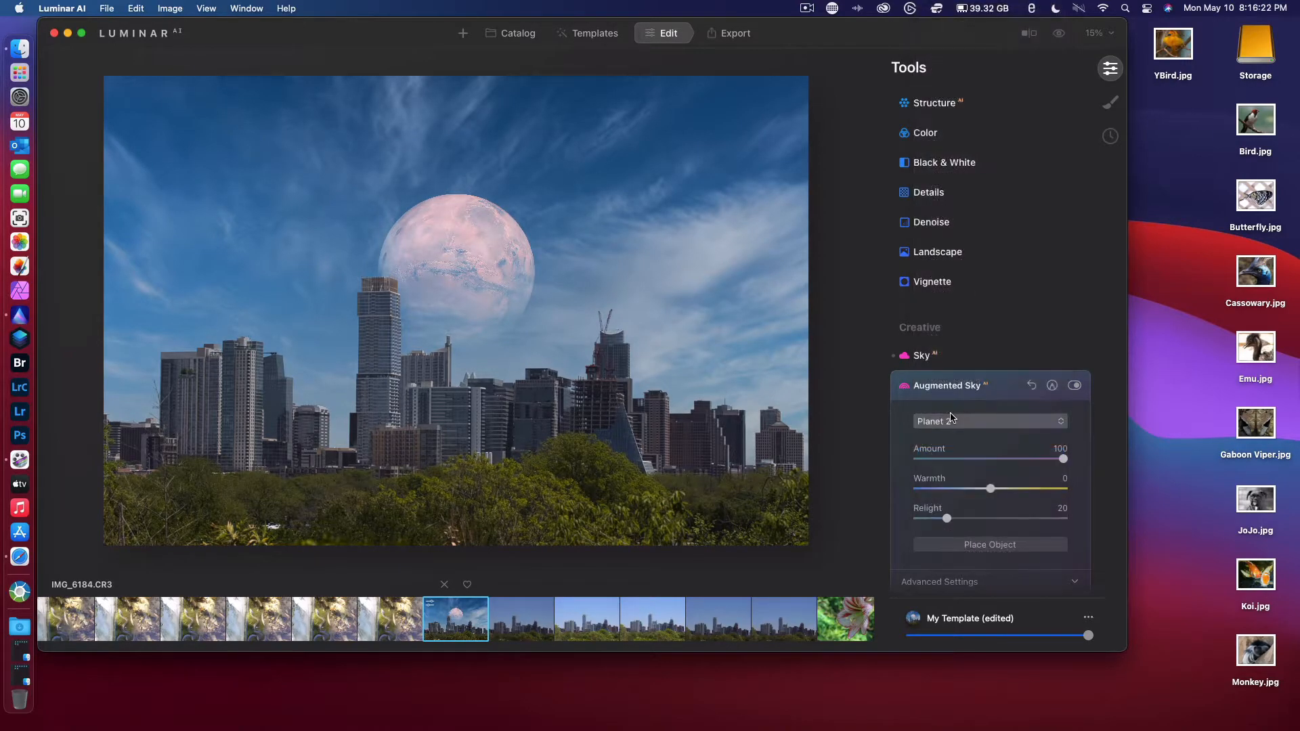
click(955, 424)
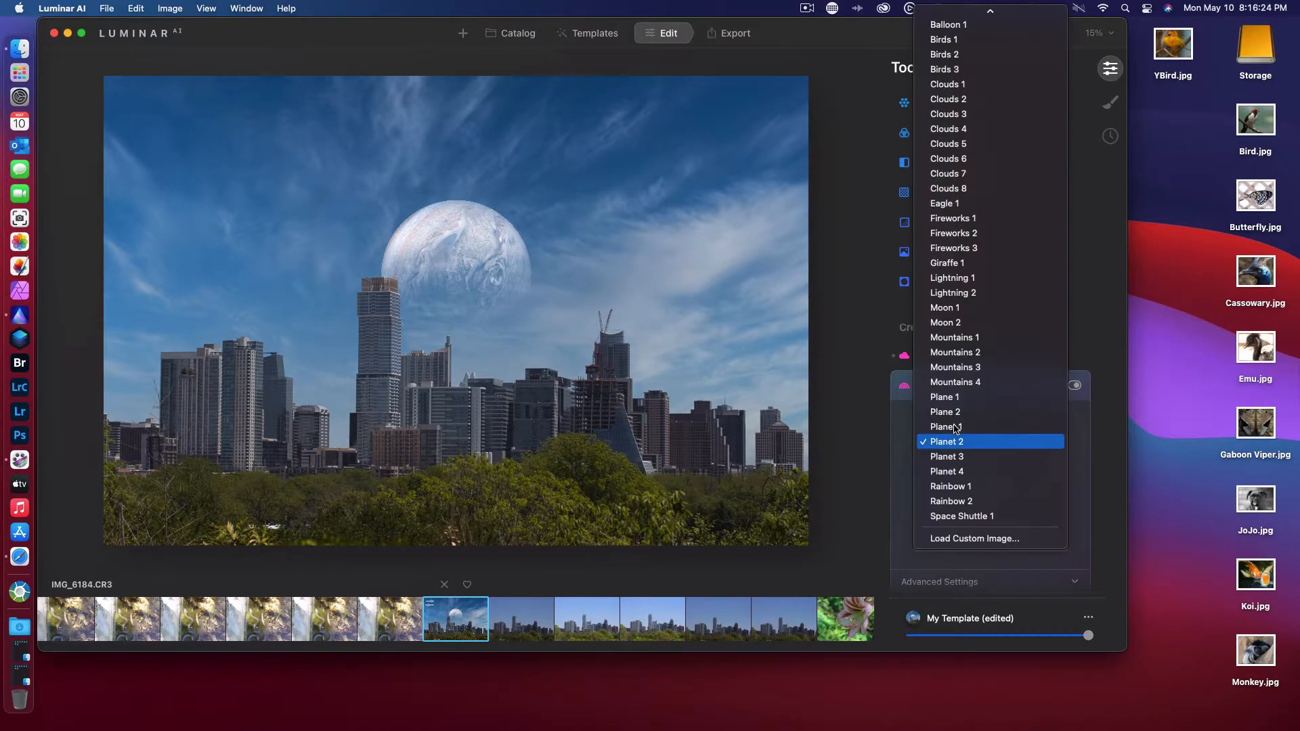
click(955, 456)
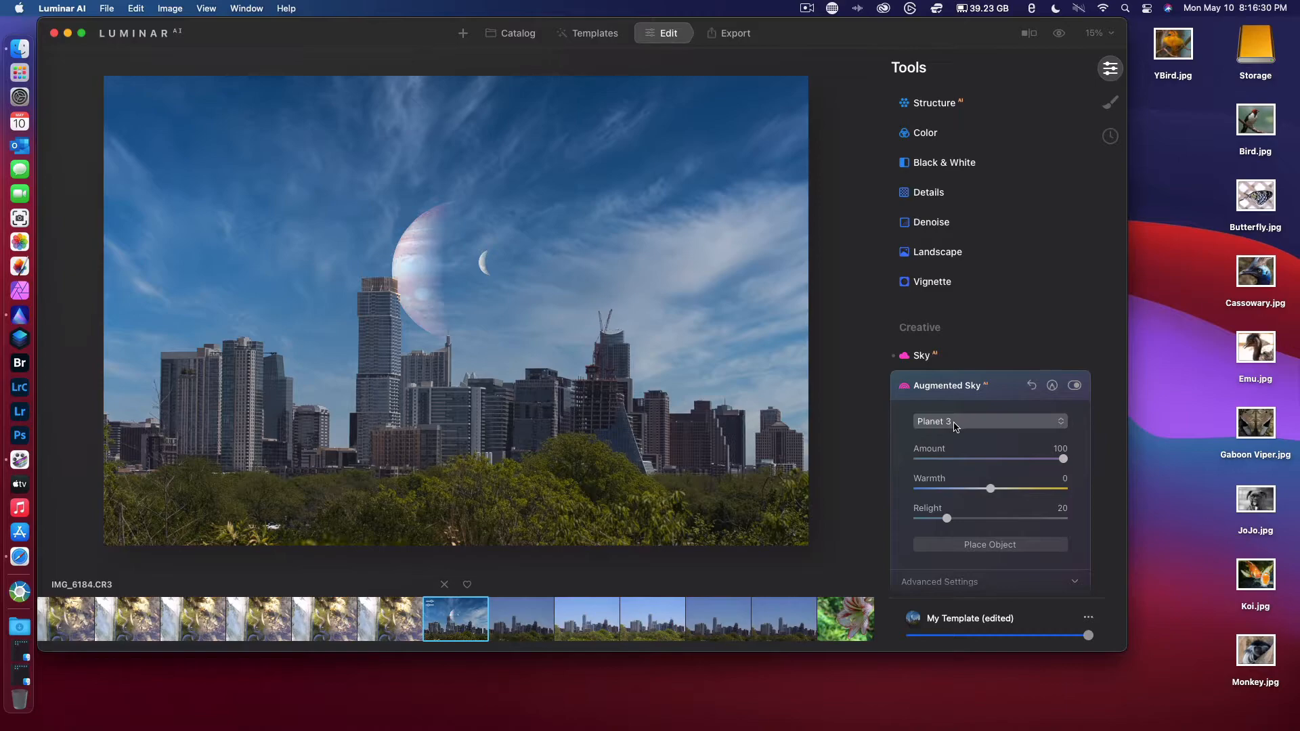
click(955, 424)
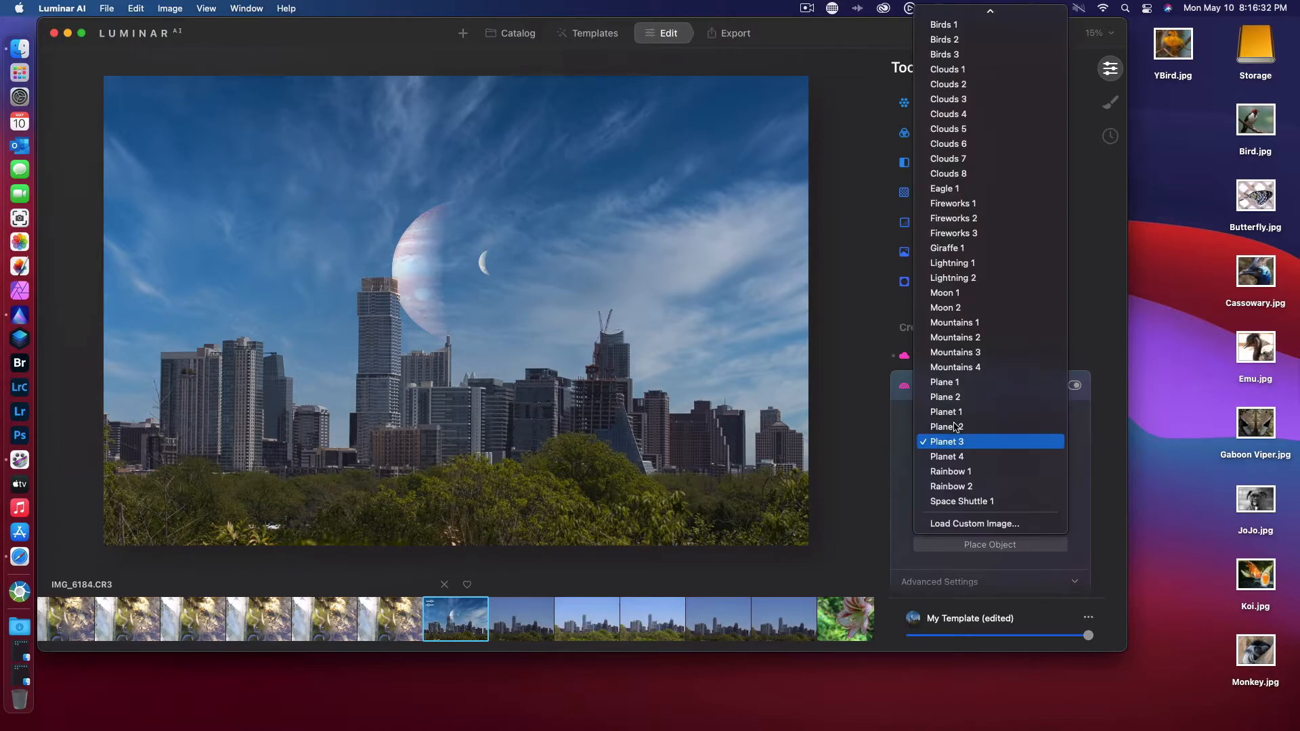
click(953, 457)
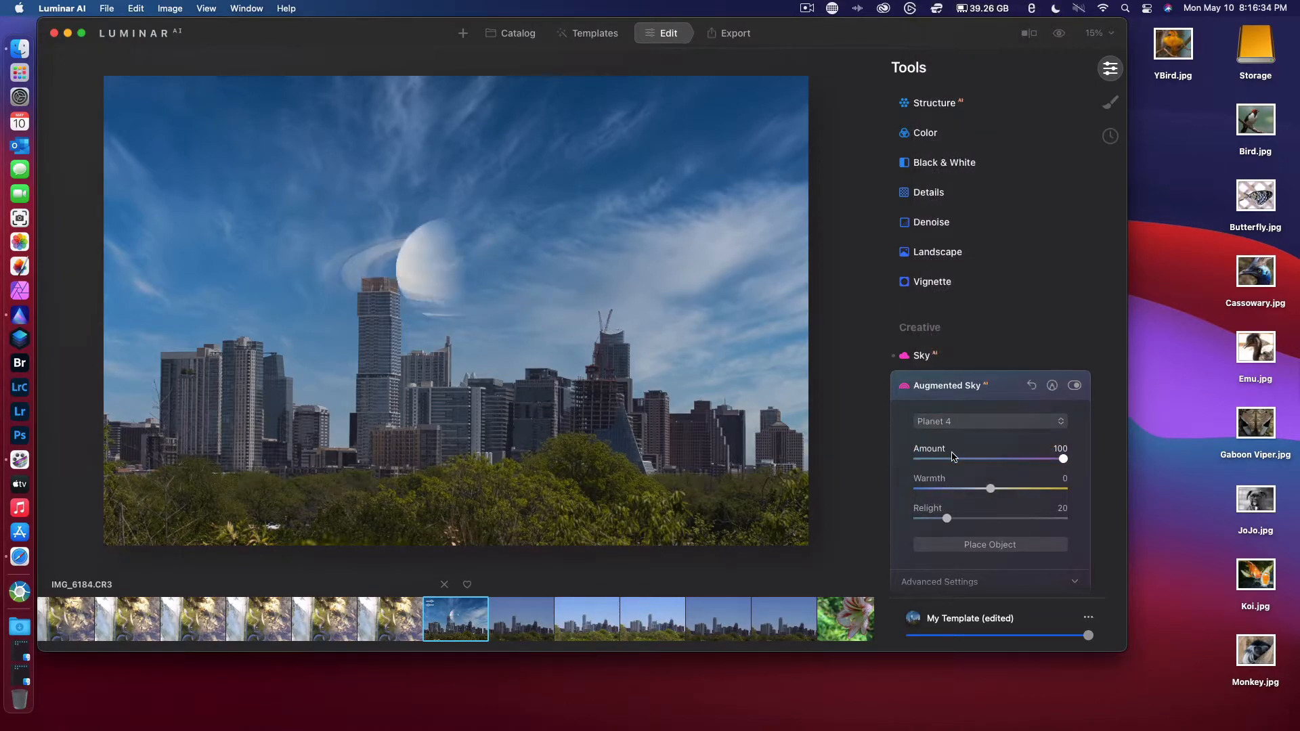
Try Rainbow 1, Rainbow 2 and Space Shuttle 1 as the Augmented Sky object over the city.
click(969, 423)
click(962, 455)
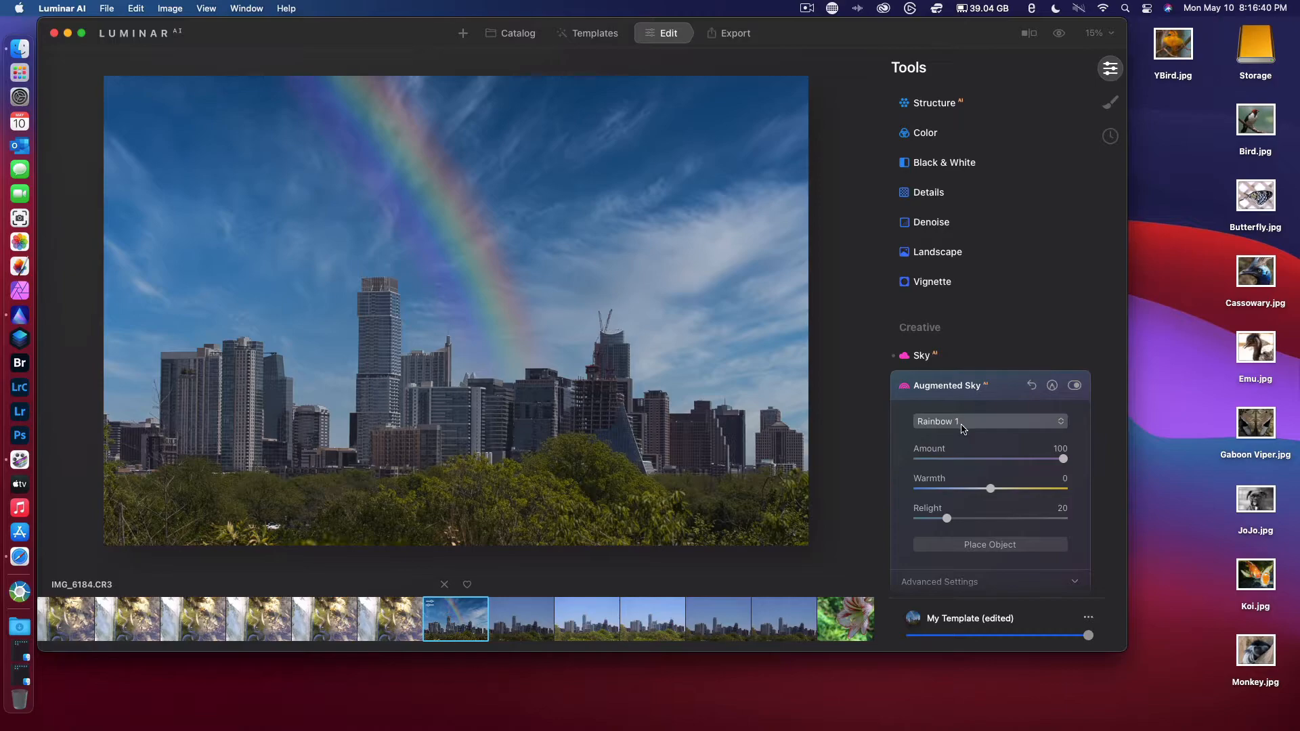
click(957, 421)
click(964, 458)
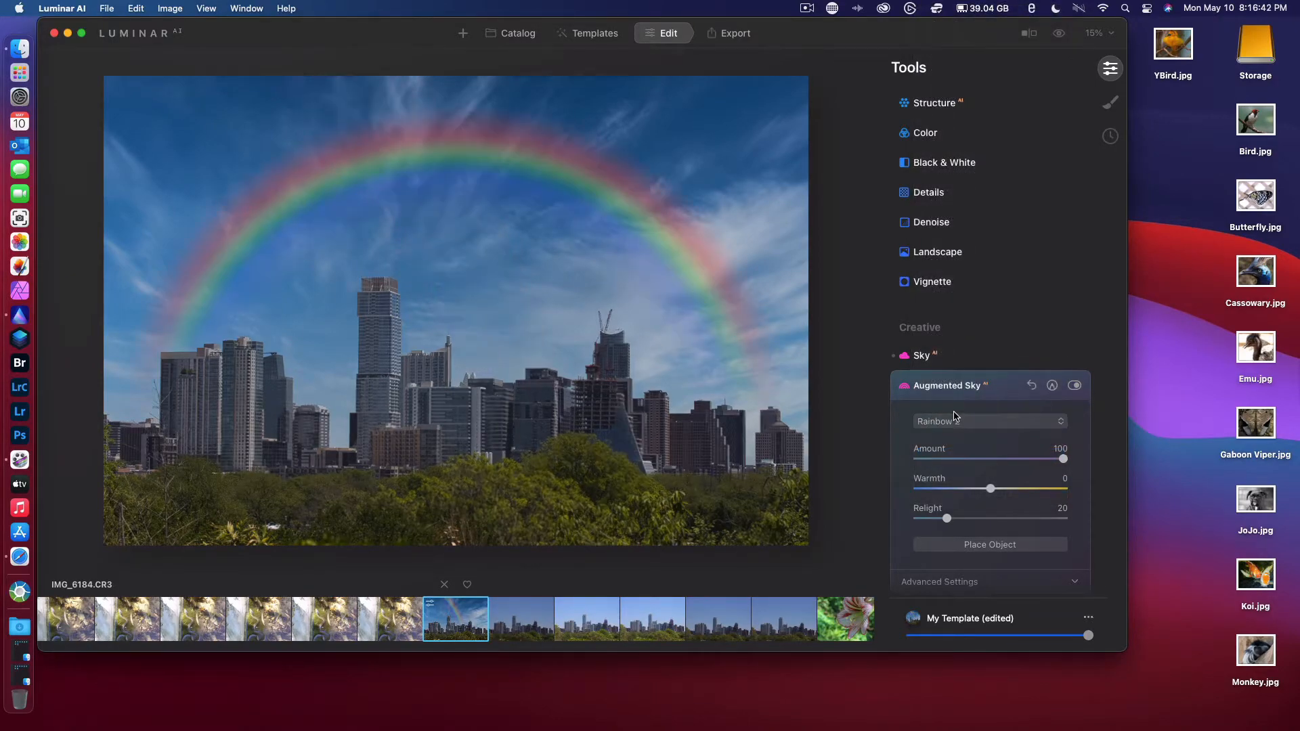
click(946, 423)
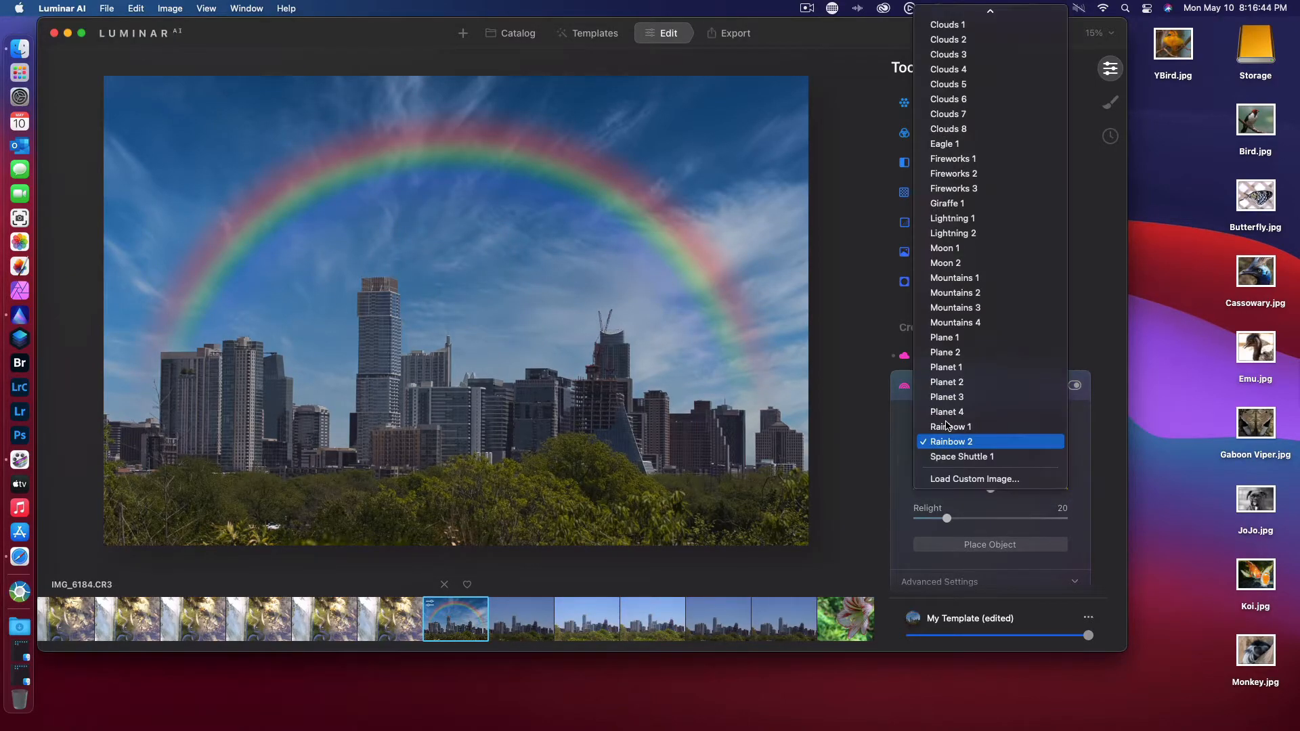
click(948, 456)
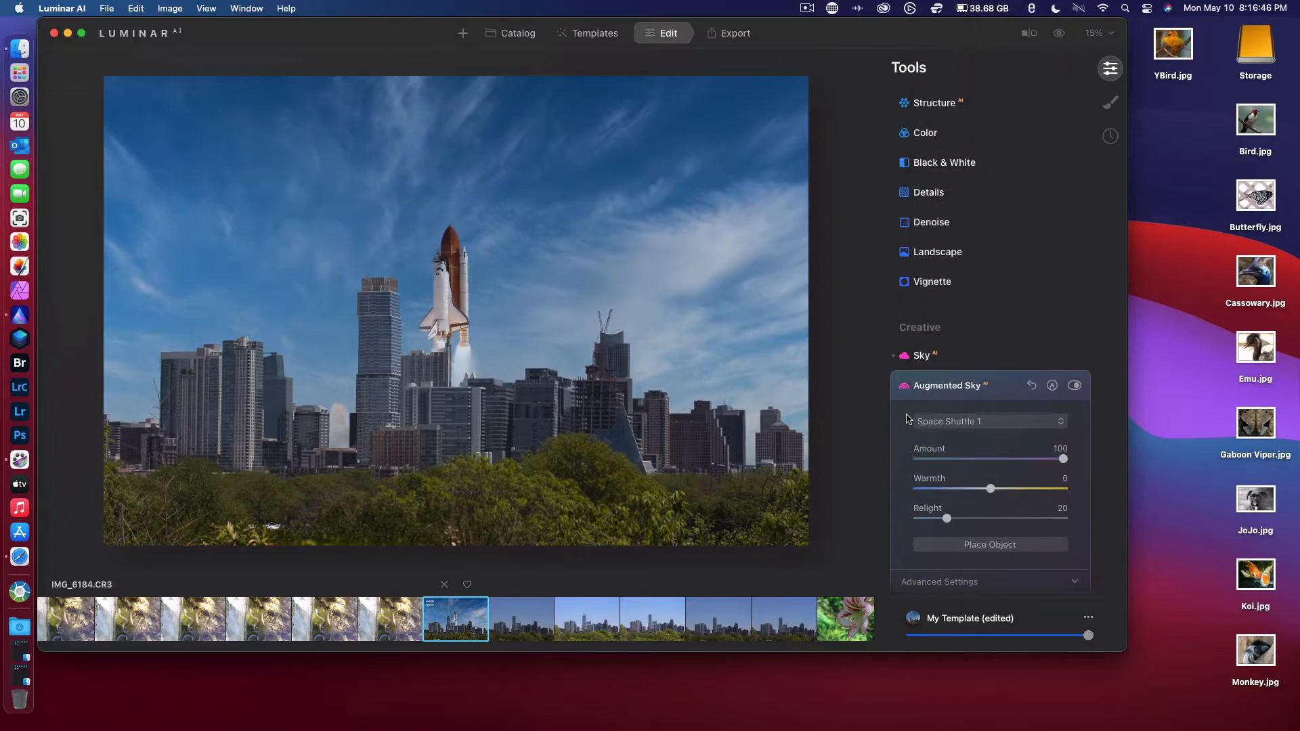
Review the download and custom options for sky objects, show the custom sky objects folder in Finder and close it.
click(927, 421)
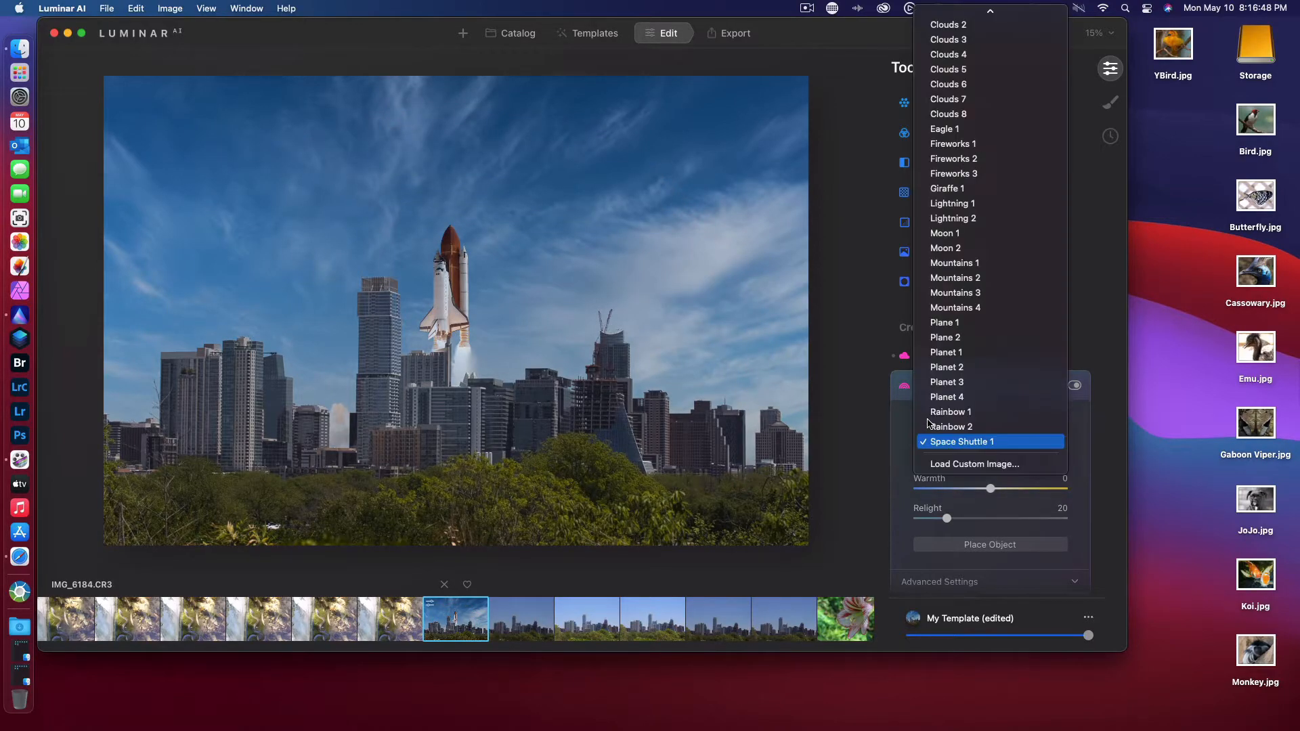
mouse_move(982, 9)
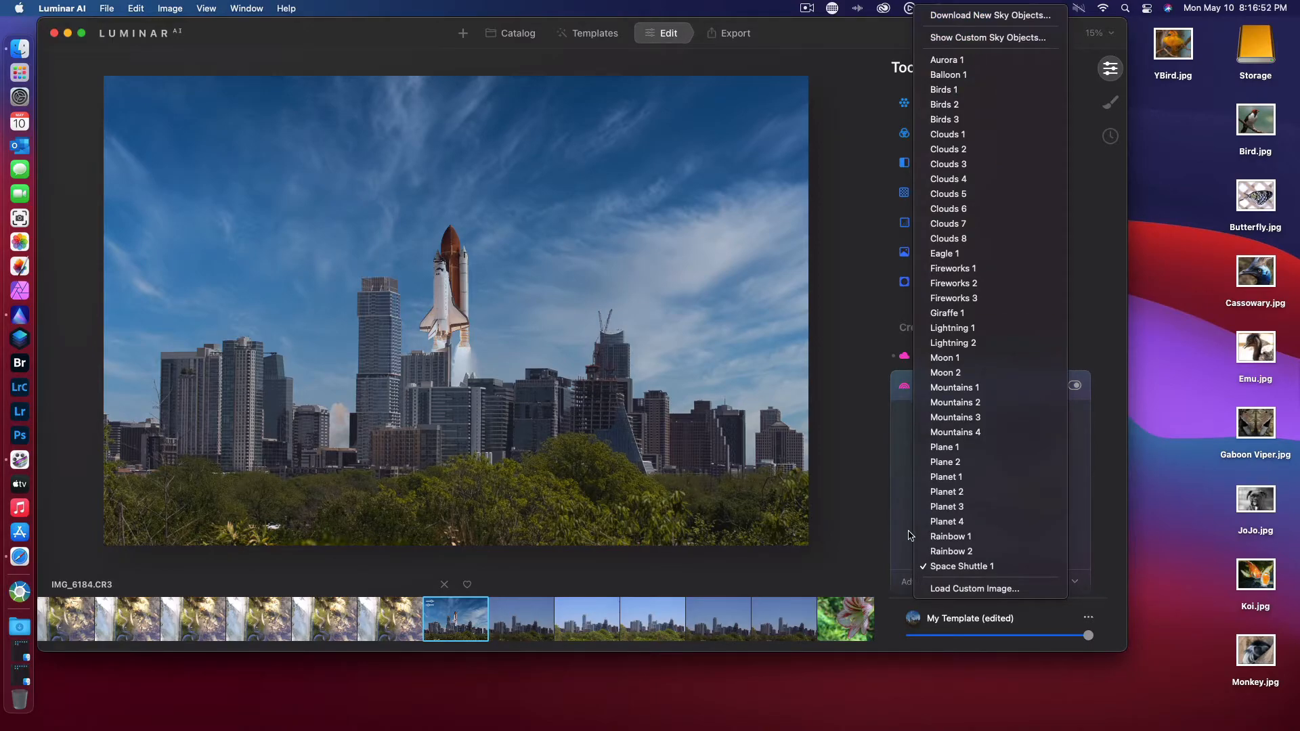
click(826, 470)
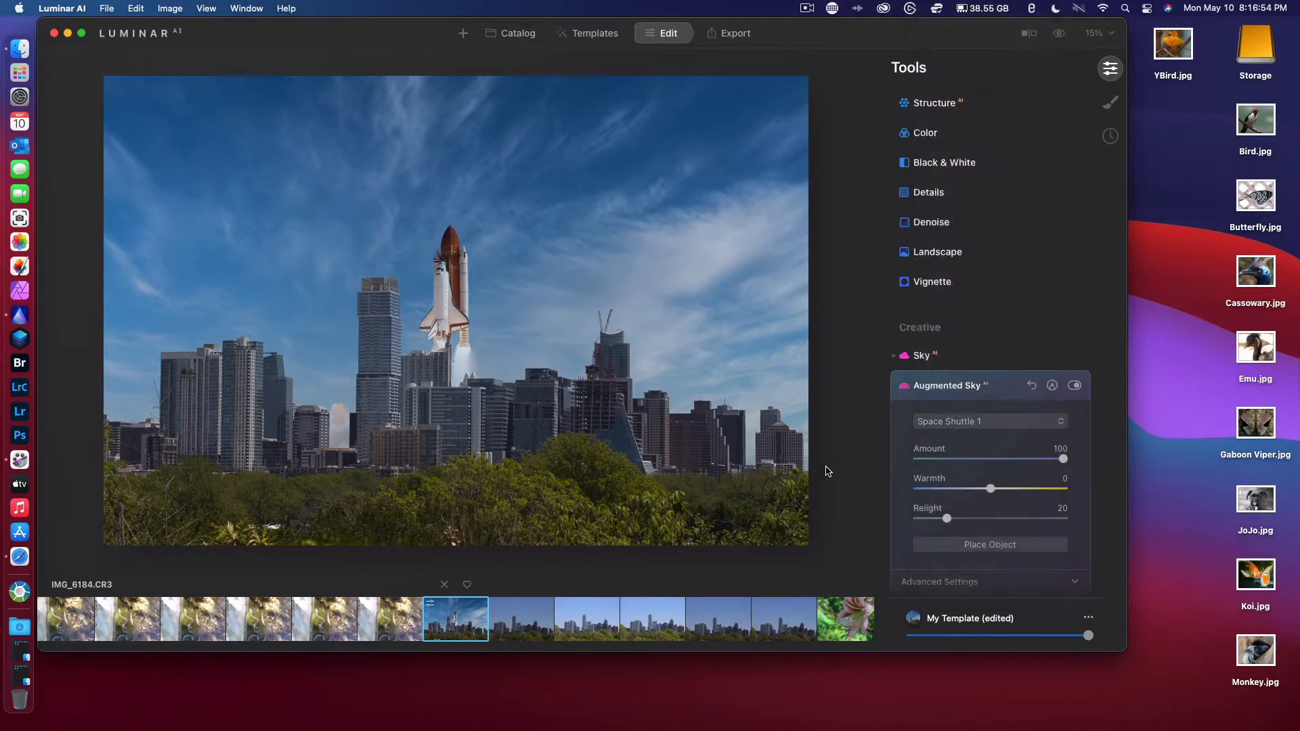
click(988, 422)
mouse_move(999, 10)
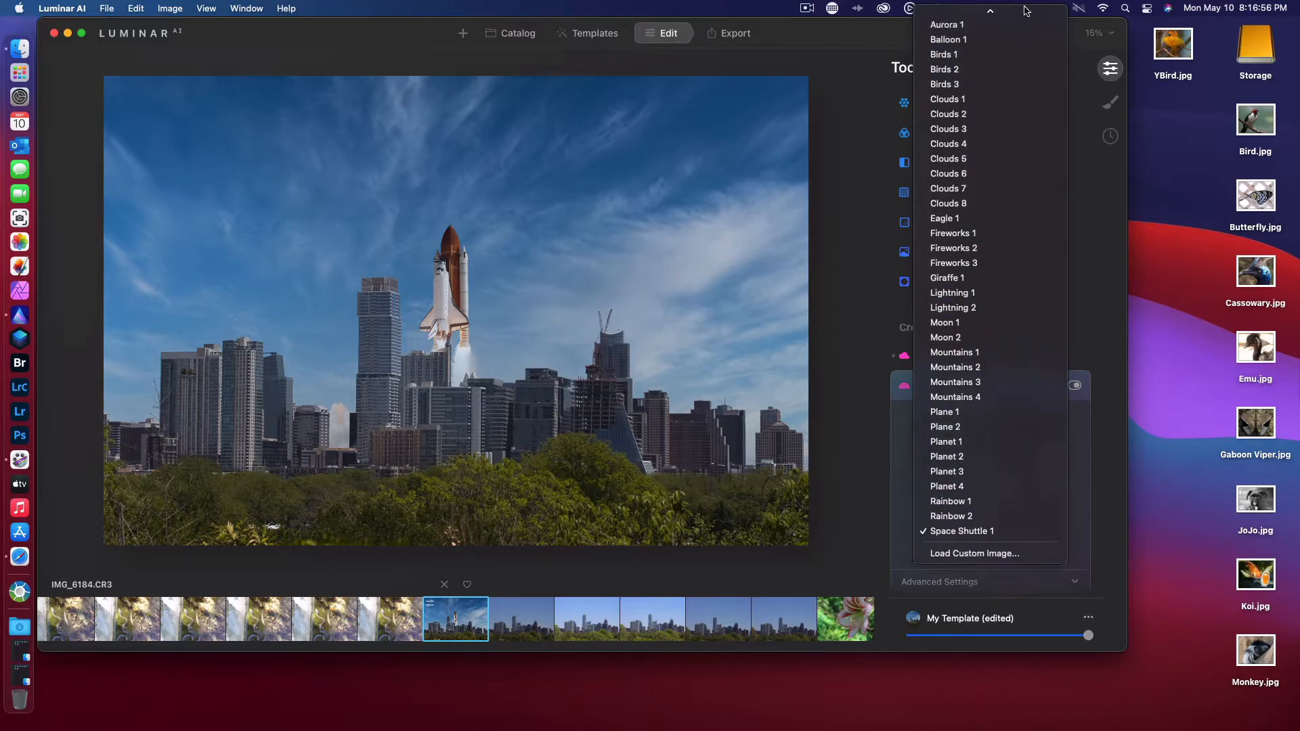
click(989, 37)
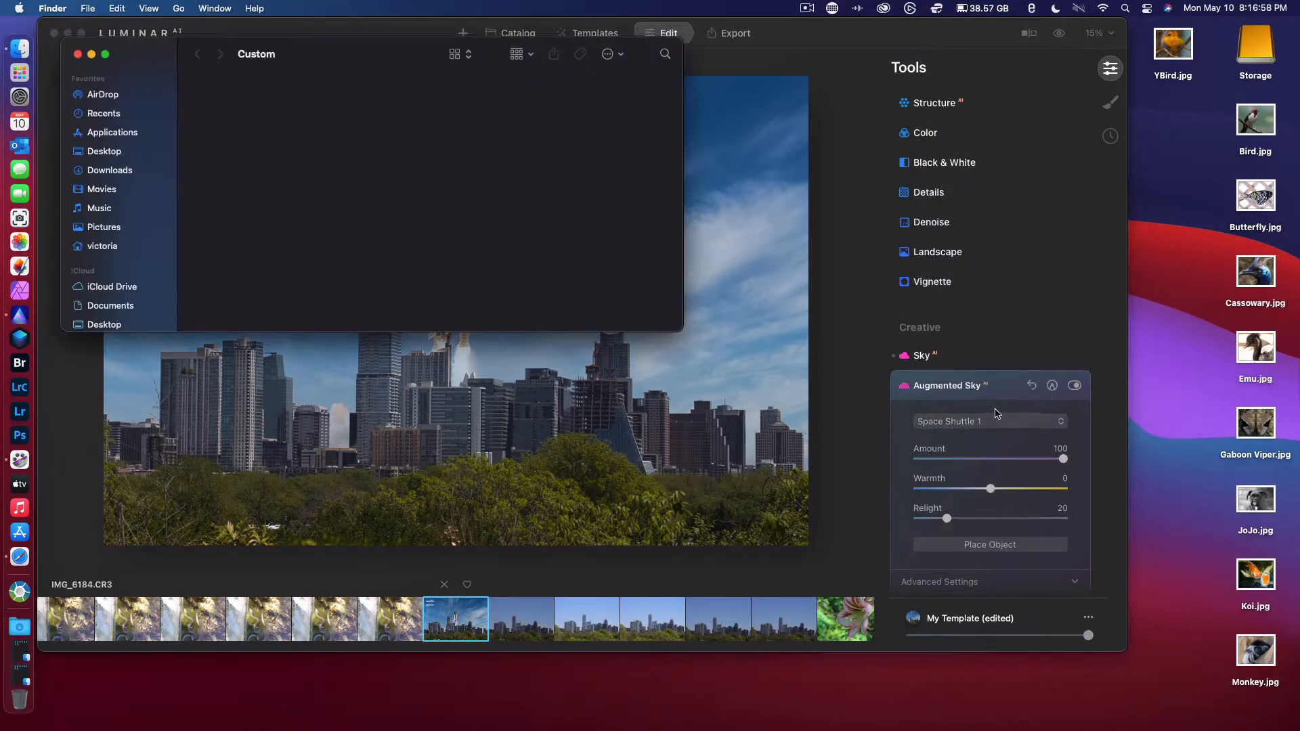
click(79, 55)
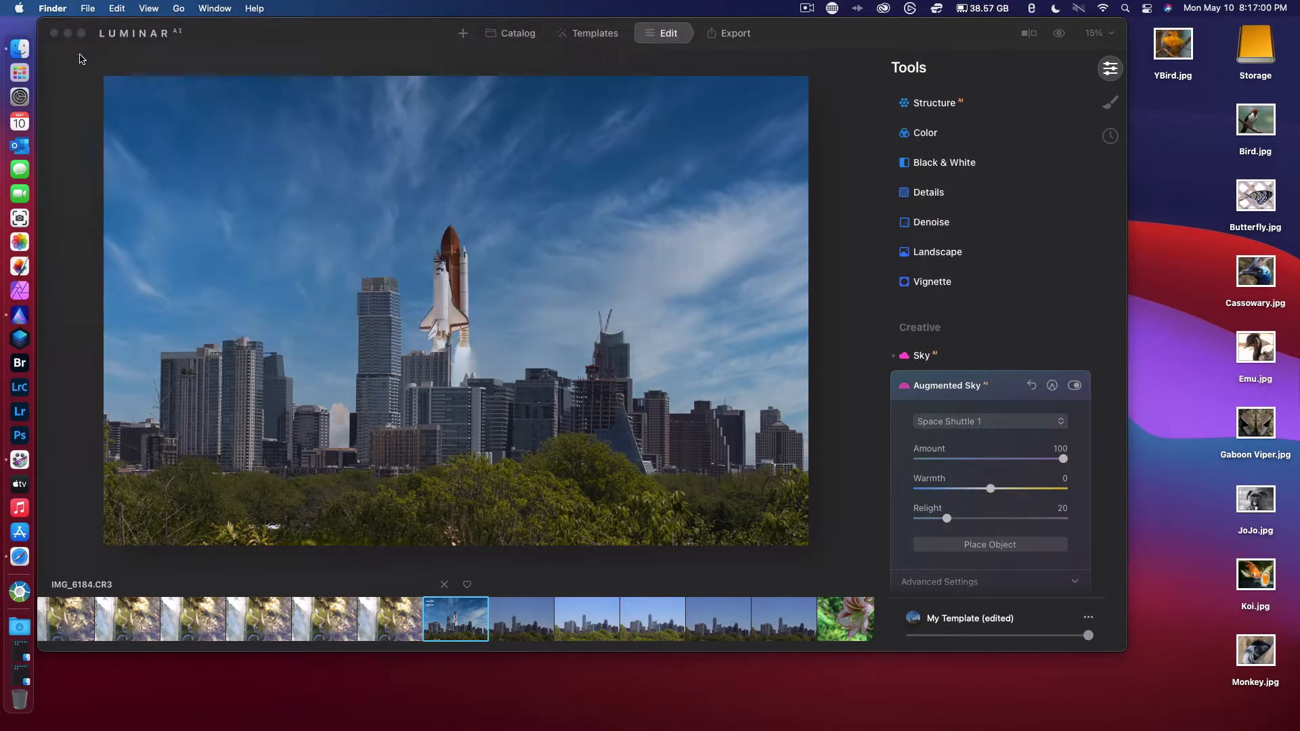
Reset the Augmented Sky tool to remove the space shuttle from the photo.
scroll(954, 522, down, 4)
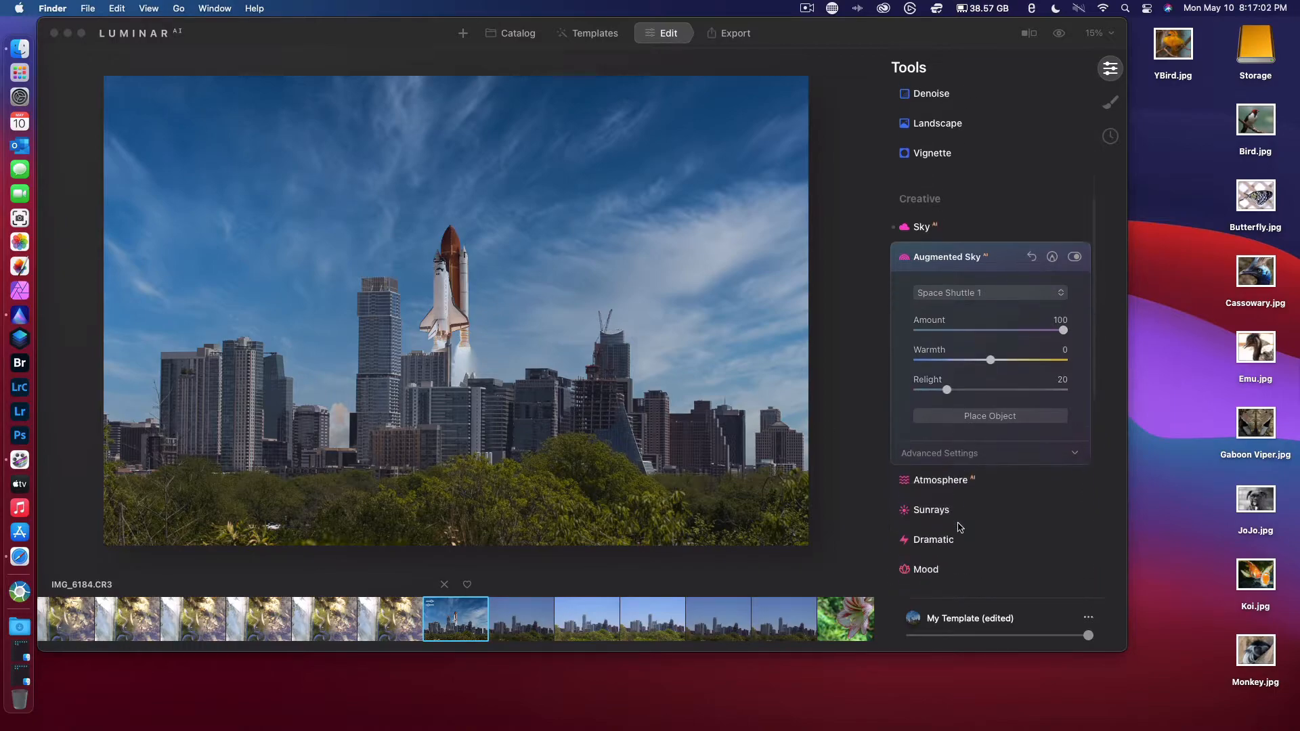
scroll(958, 526, up, 2)
click(1035, 301)
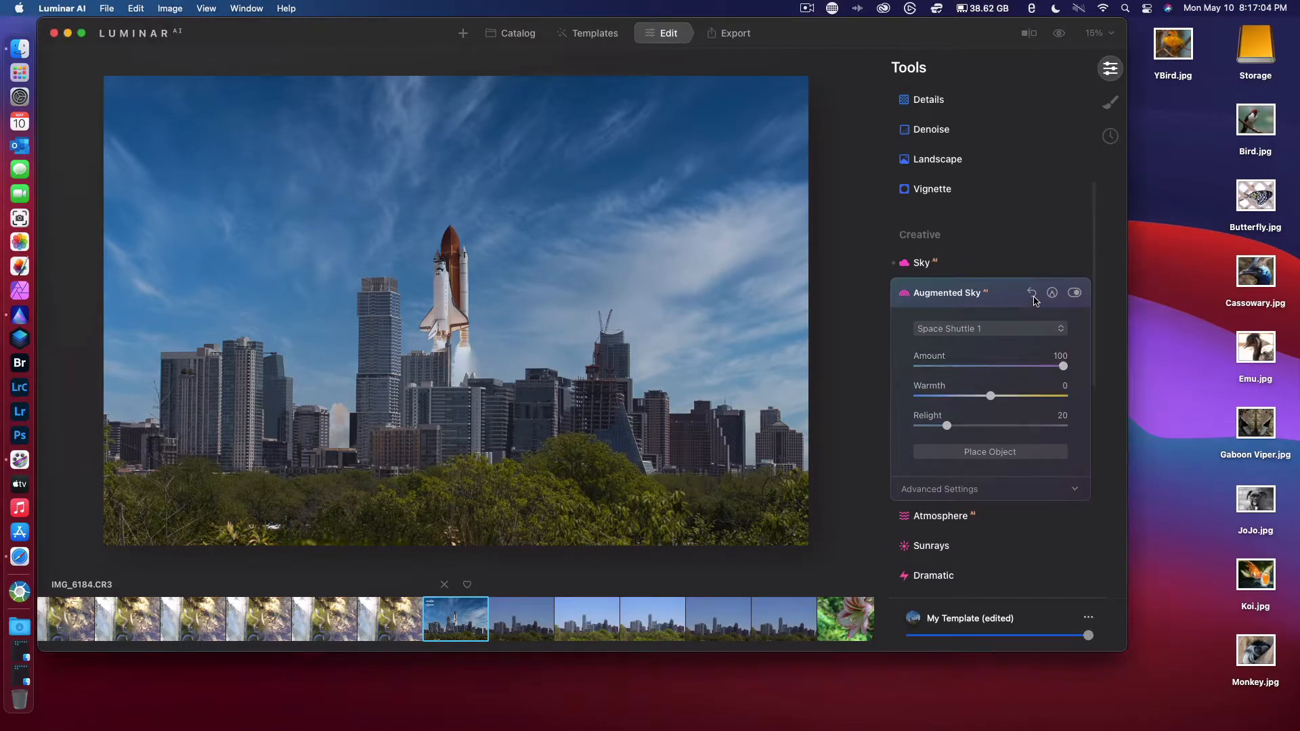
click(1032, 296)
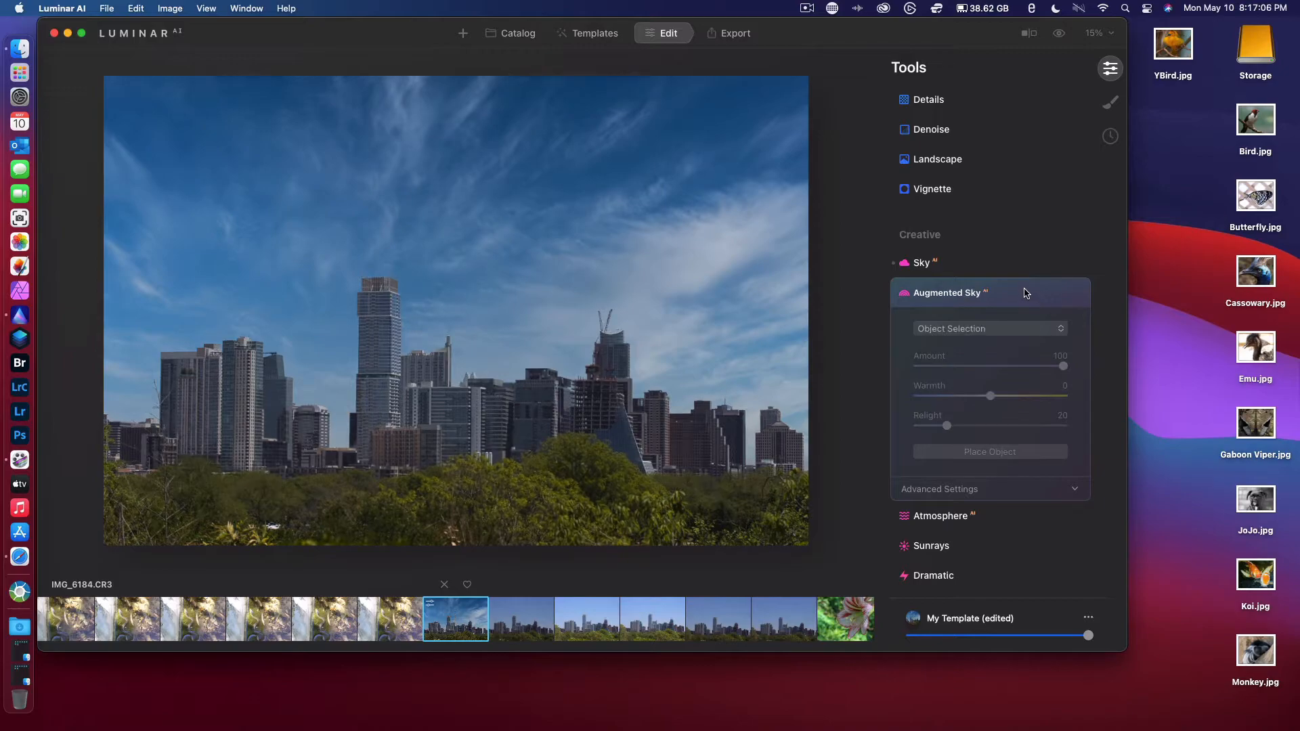
Switch the Atmosphere tool's mode through Layered Fog, Mist and Haze, and reset the tool.
click(981, 303)
click(956, 330)
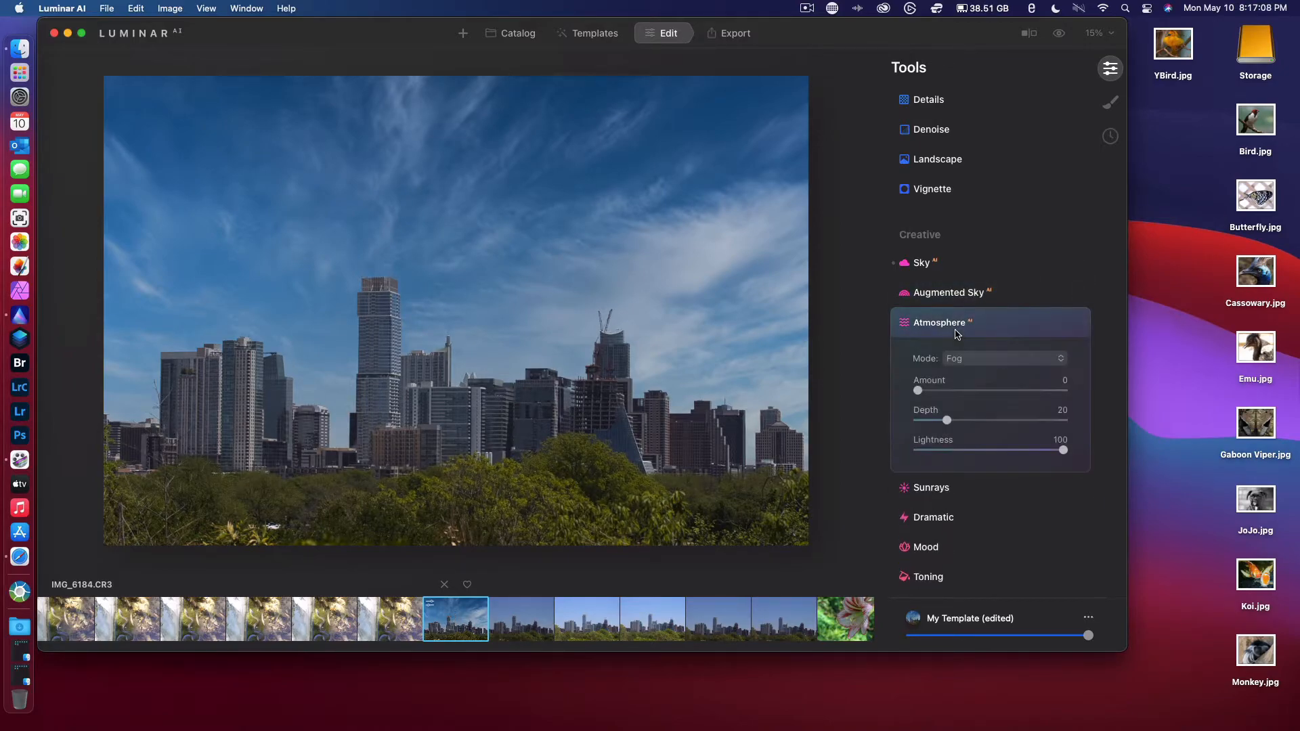
click(957, 360)
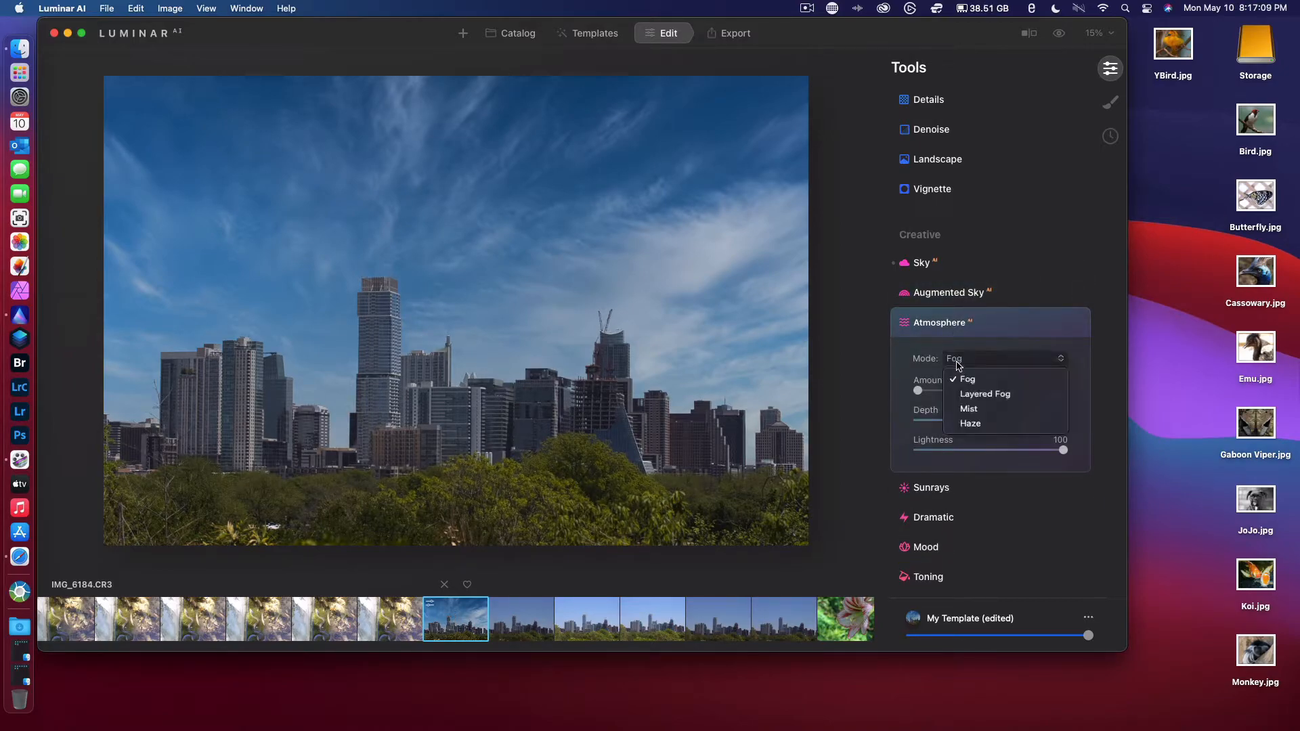
click(977, 397)
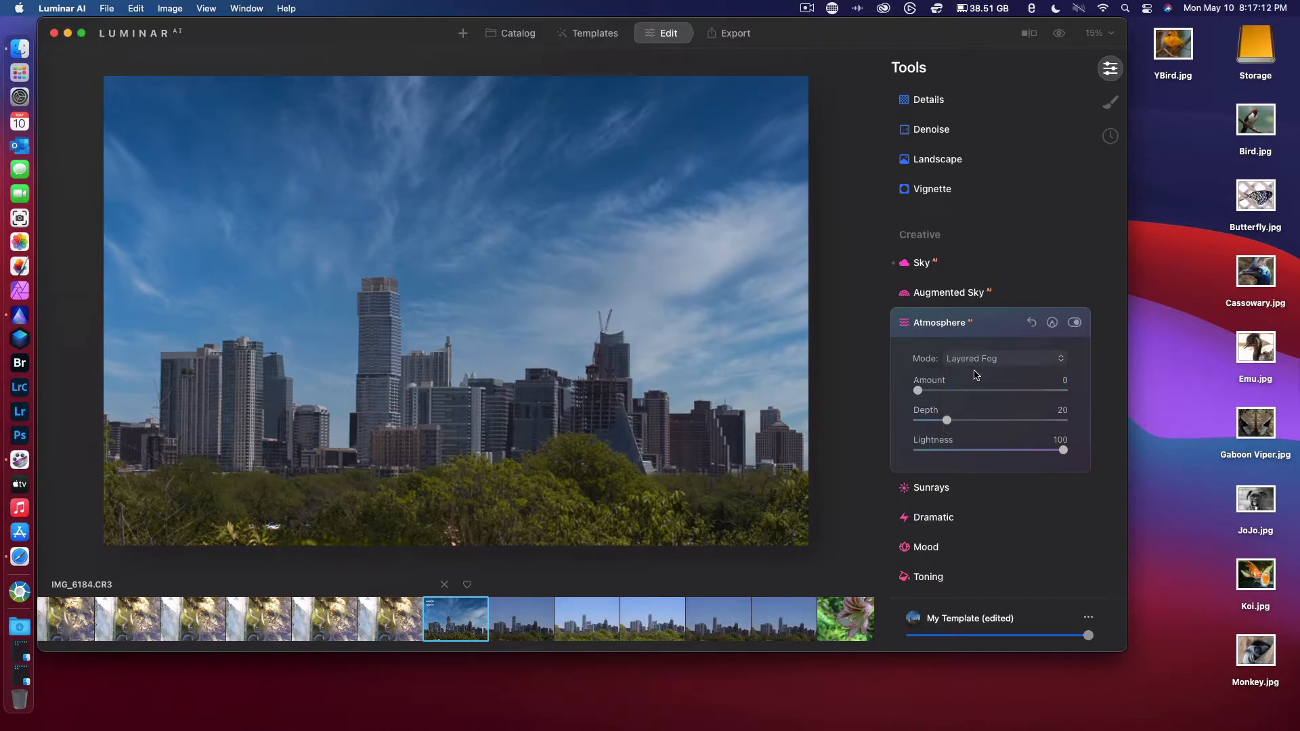
click(967, 359)
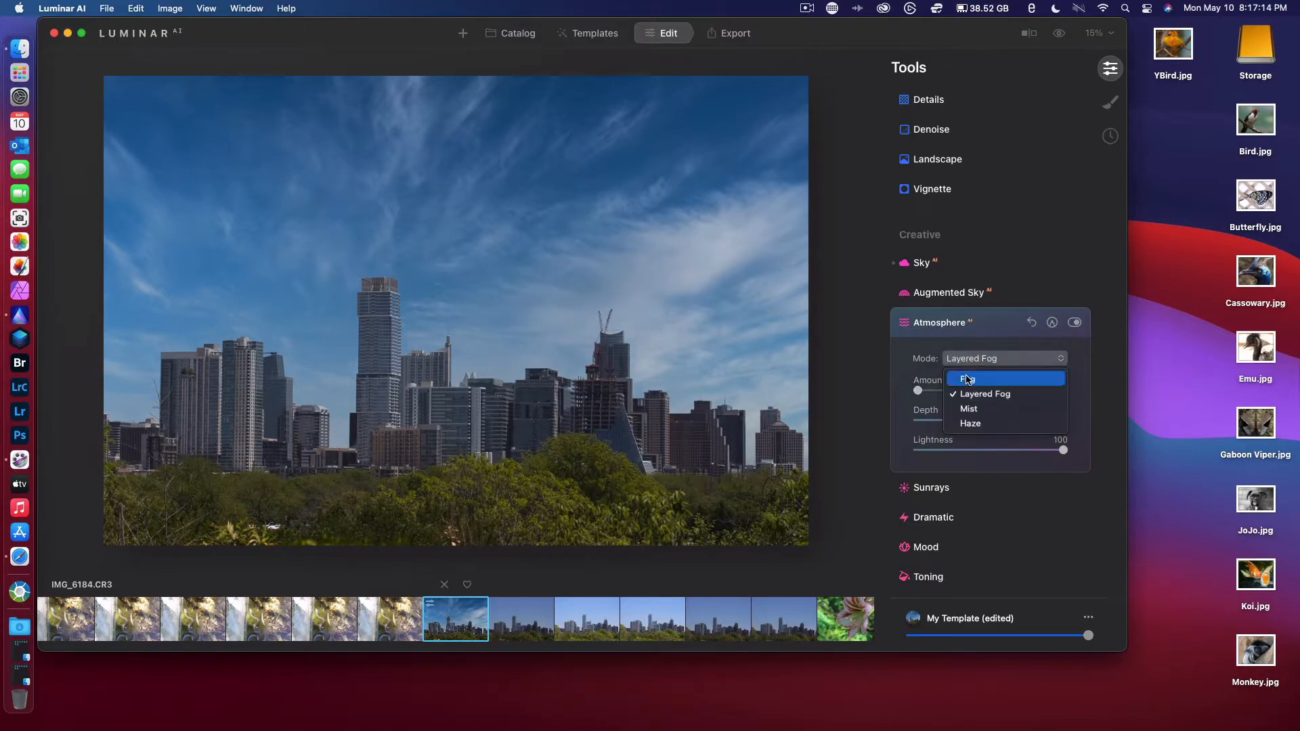
click(975, 407)
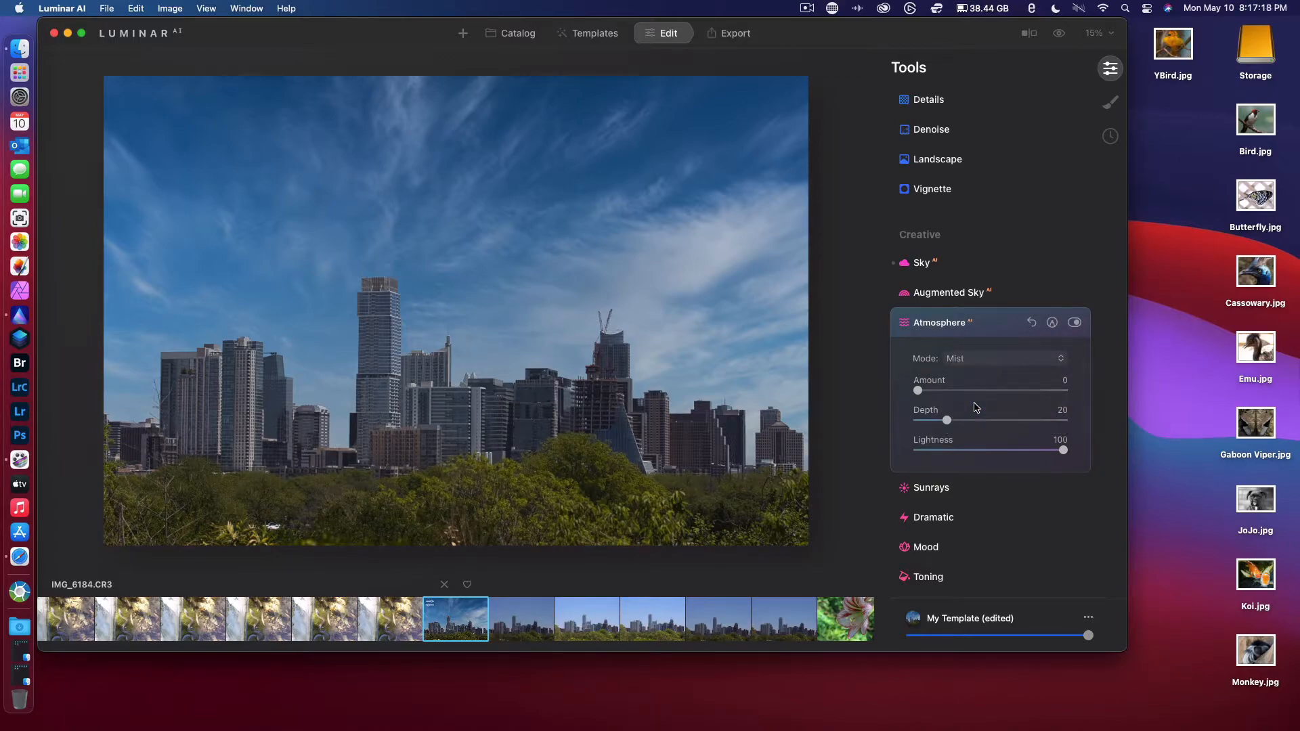
click(977, 359)
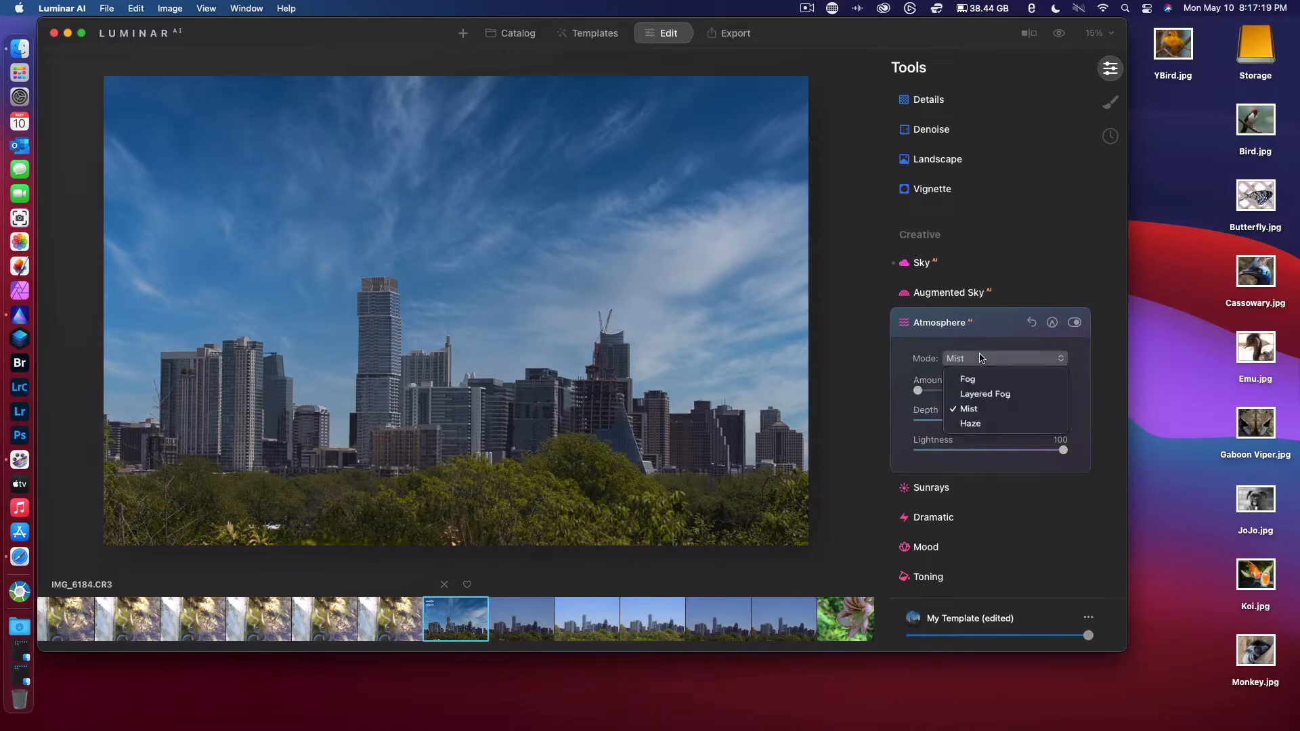
click(975, 424)
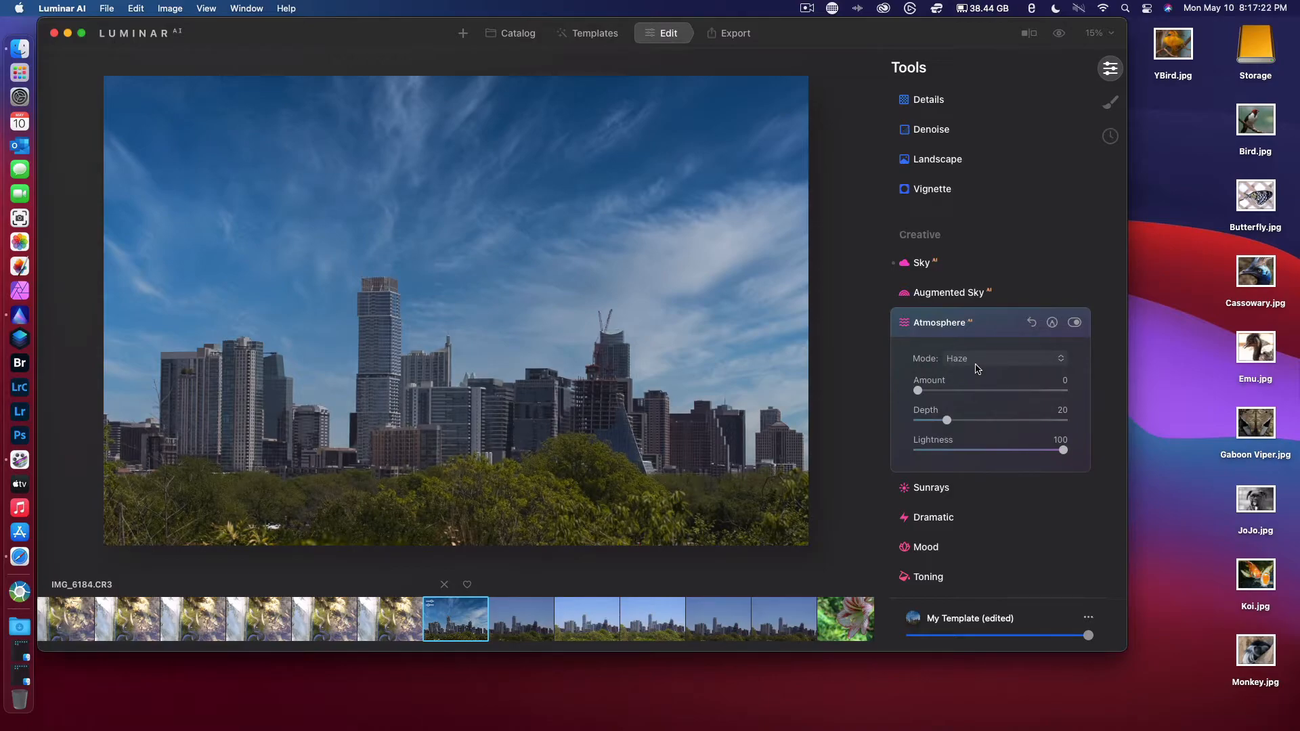
click(1034, 325)
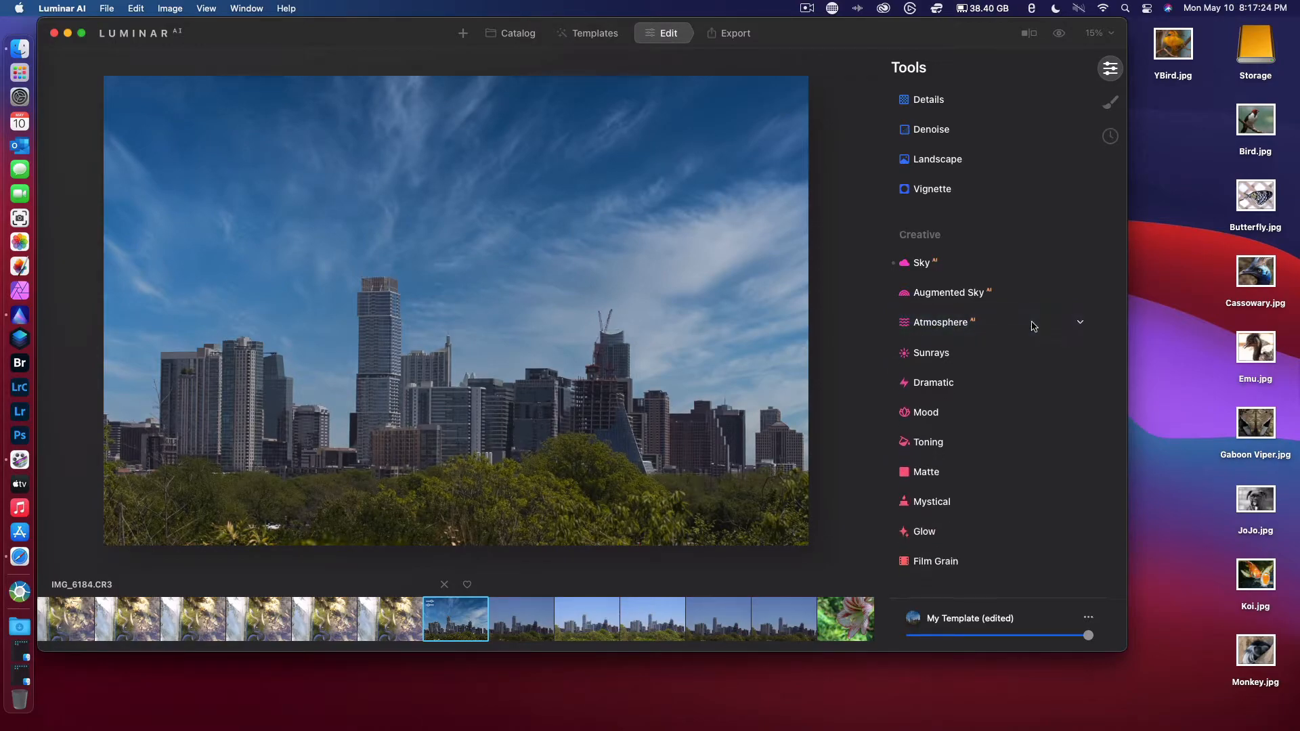
Place the sun center of the Sunrays tool in the bright clouds above the crane and set the amount to 9.
click(963, 353)
click(957, 377)
drag(314, 170, 660, 261)
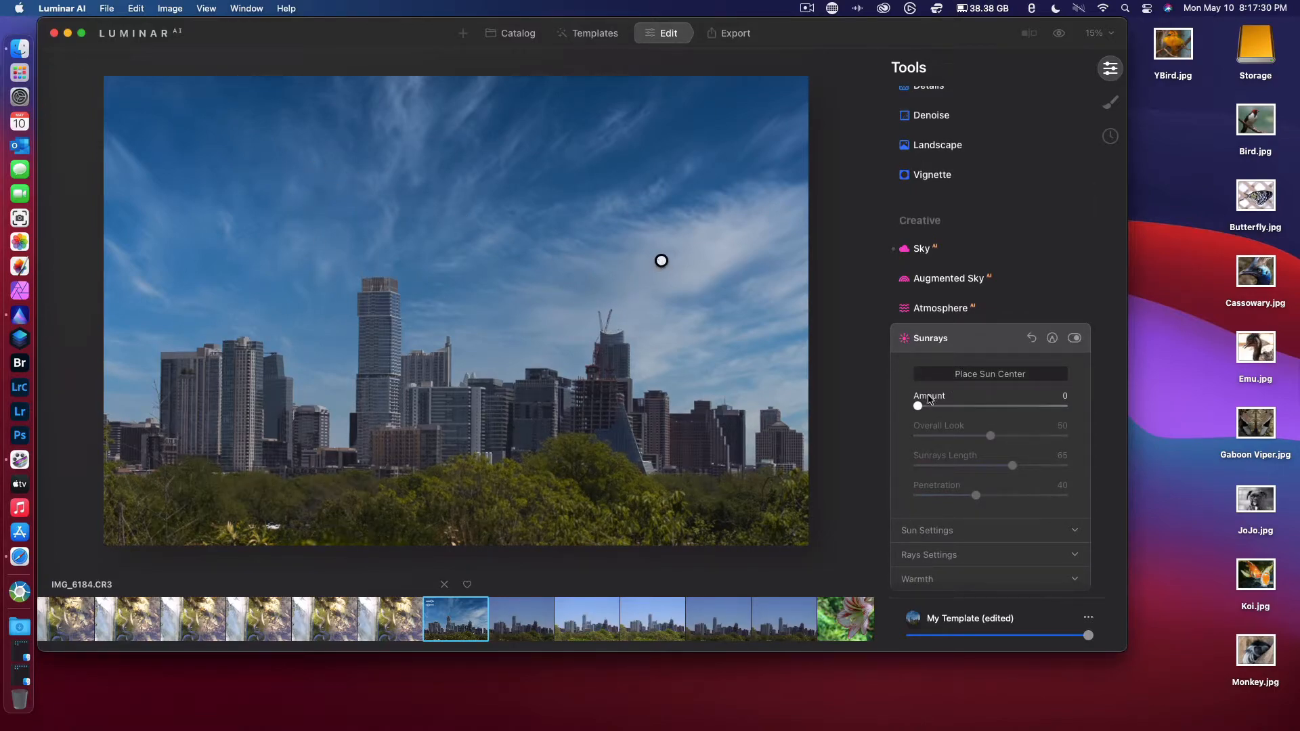
mouse_move(918, 406)
mouse_down()
mouse_move(957, 409)
mouse_move(933, 409)
mouse_up()
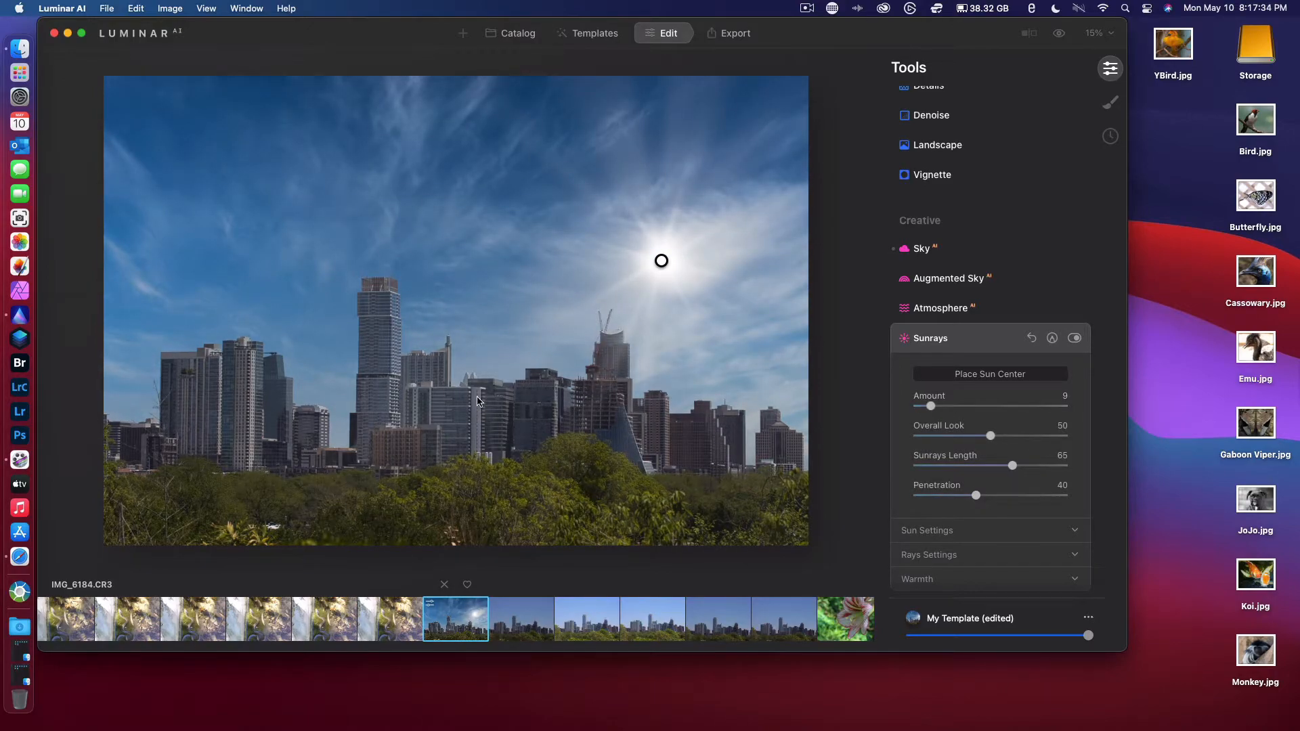
Try the sun center higher in the sky, and undo all the Sunrays changes.
mouse_move(661, 252)
mouse_down()
mouse_move(656, 209)
mouse_move(603, 175)
mouse_up()
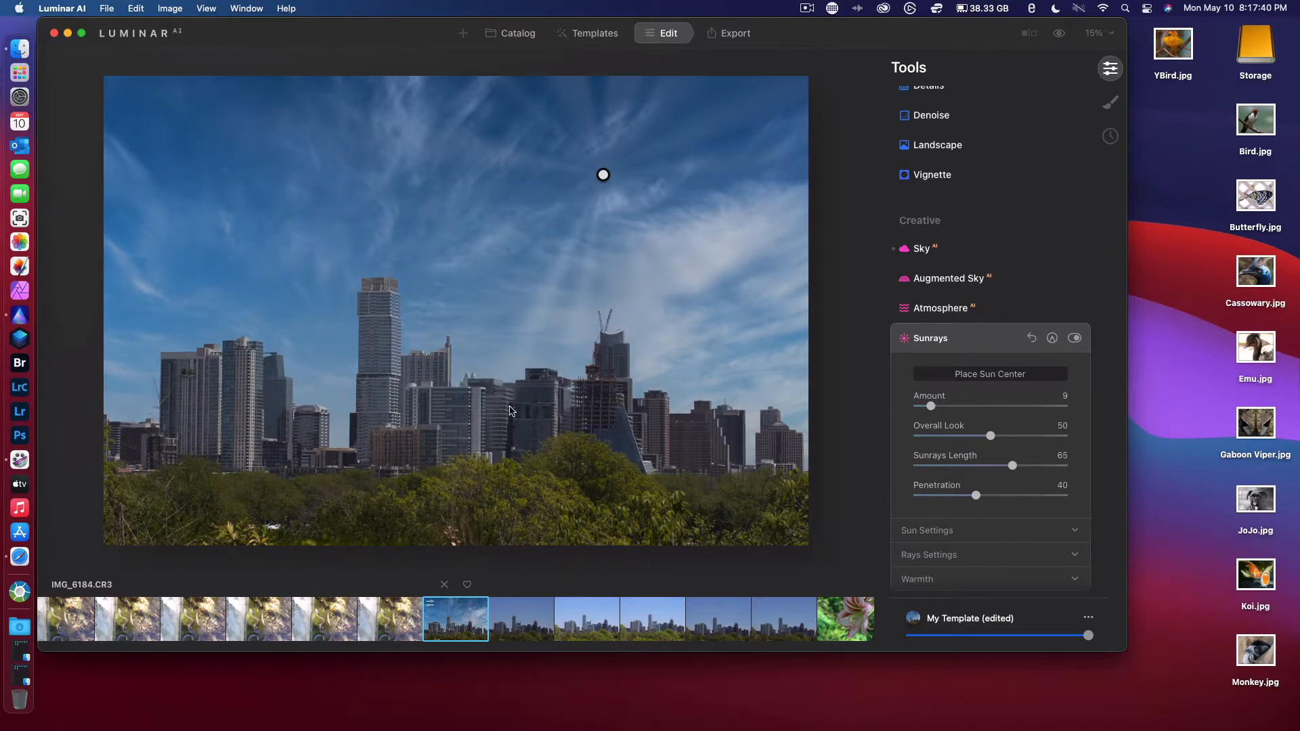
key(super+z)
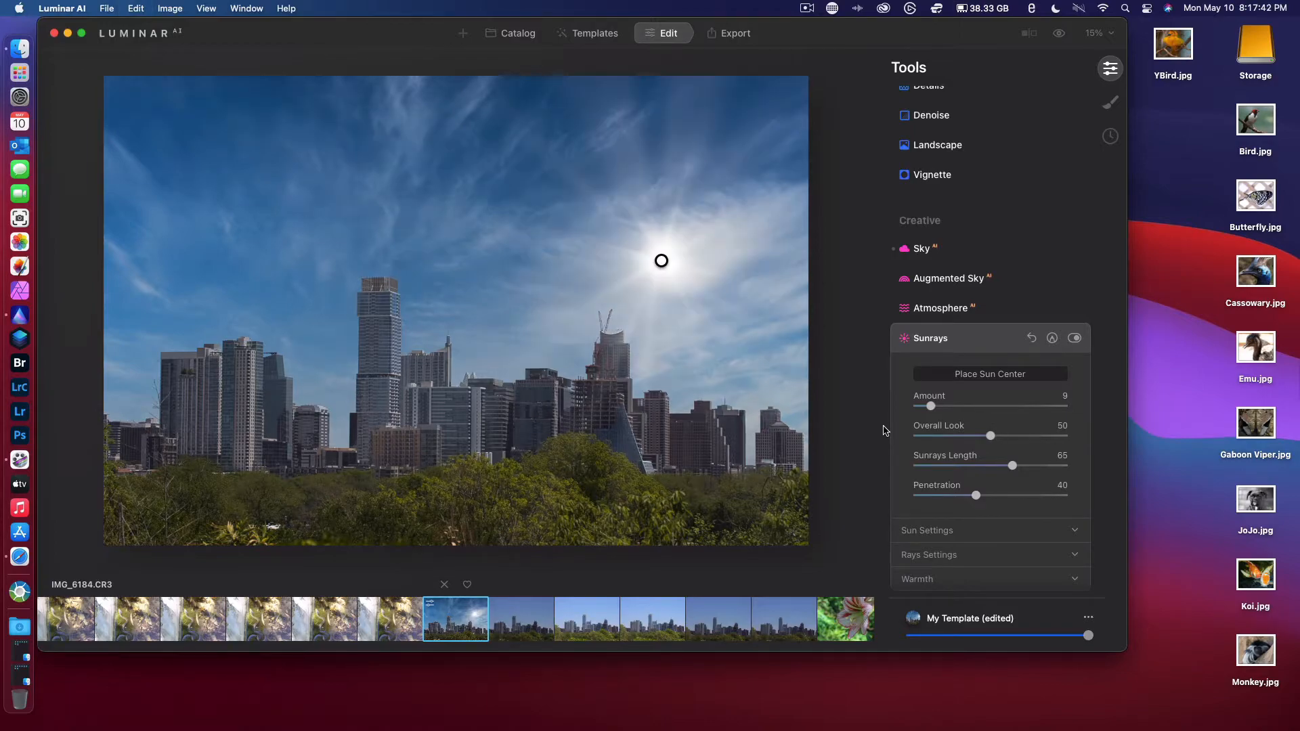
key(super+z)
key(super+z)
click(978, 337)
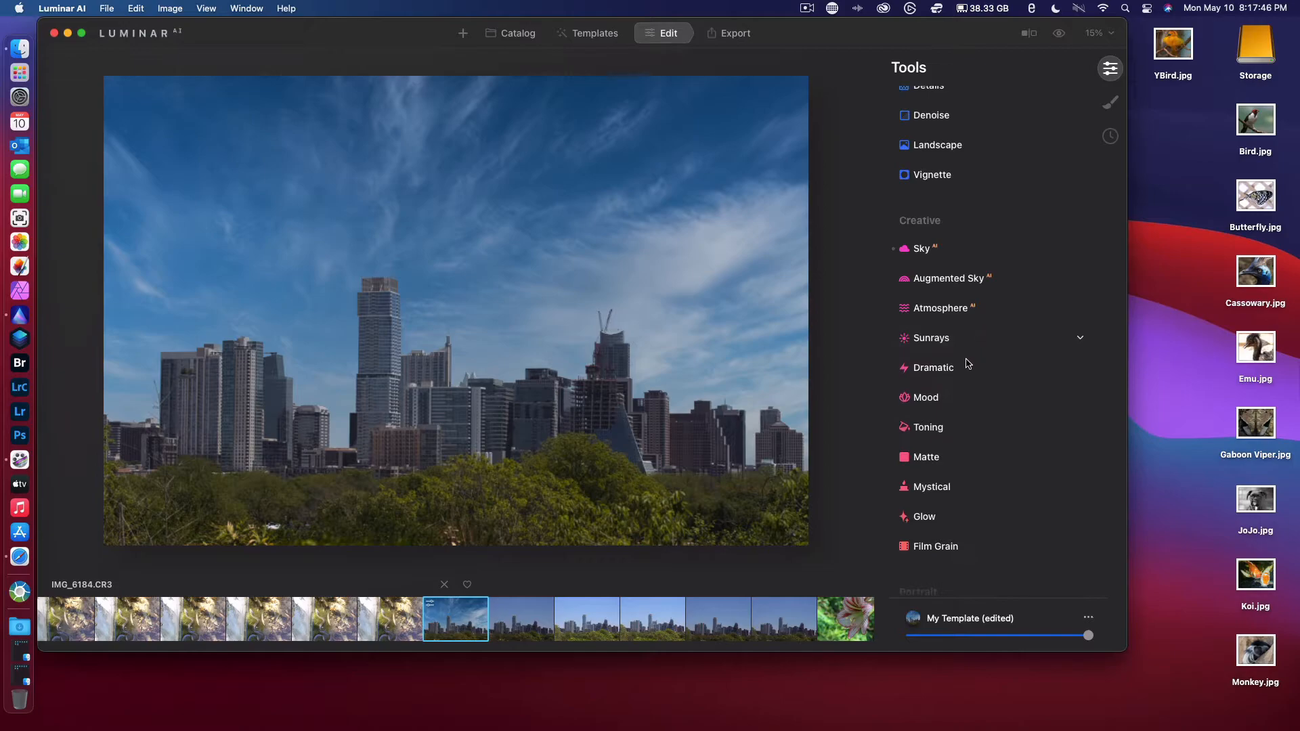
Try the Dramatic tool's amount on the skyline and return it to 0.
click(961, 367)
drag(924, 412, 891, 408)
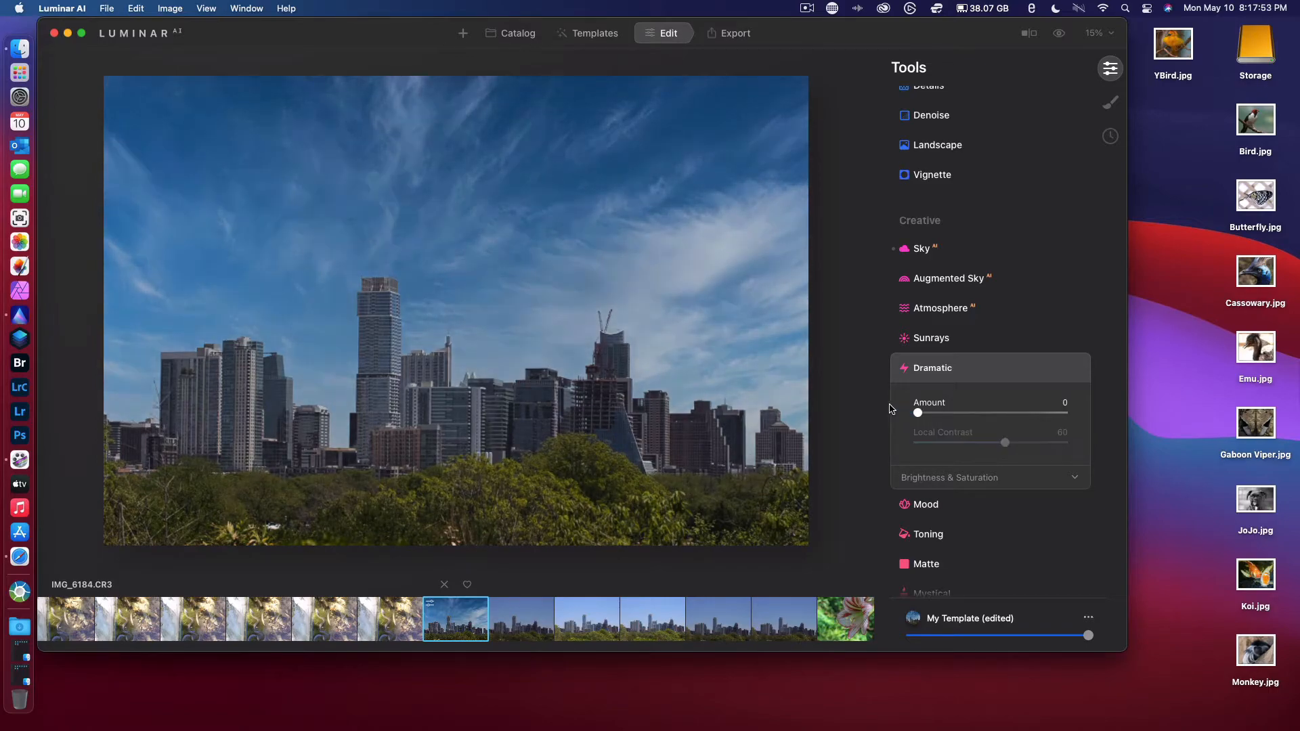
click(980, 366)
Preview the Mood tool's LUTs, apply Anaheim and reduce its amount to nearly nothing.
click(928, 408)
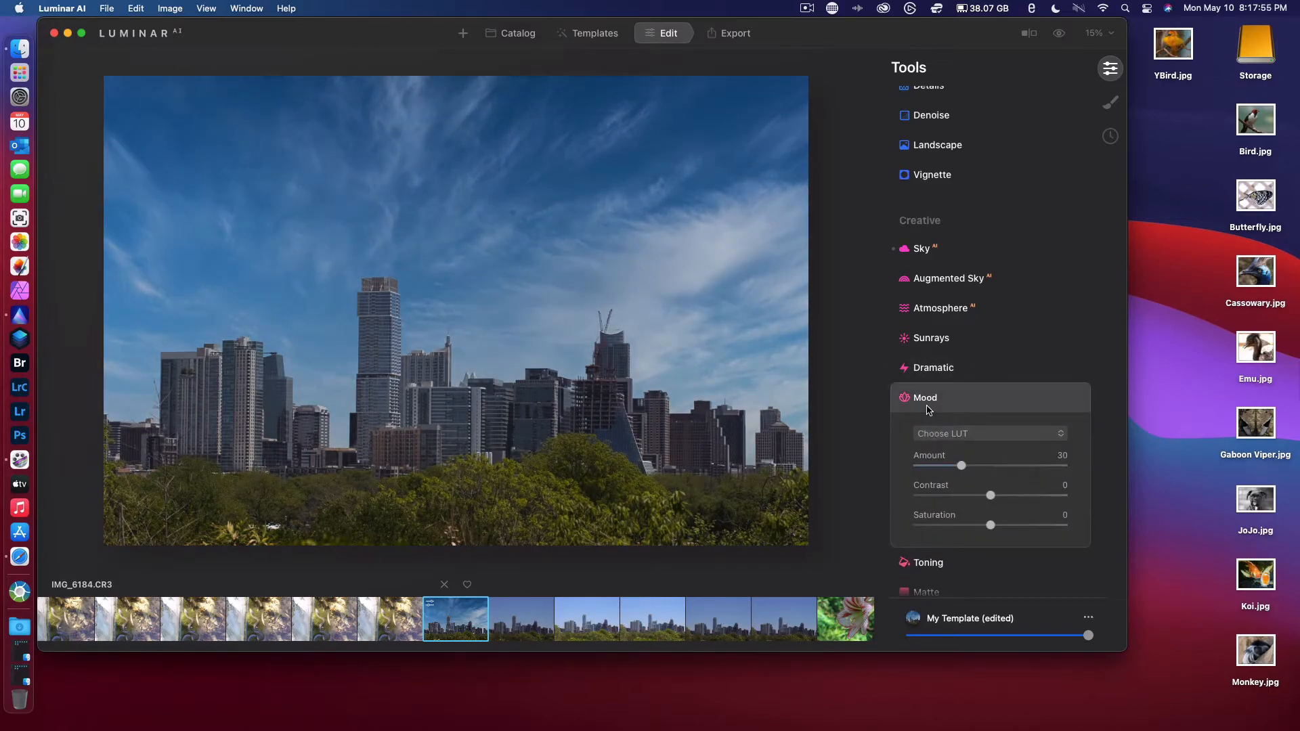
click(946, 440)
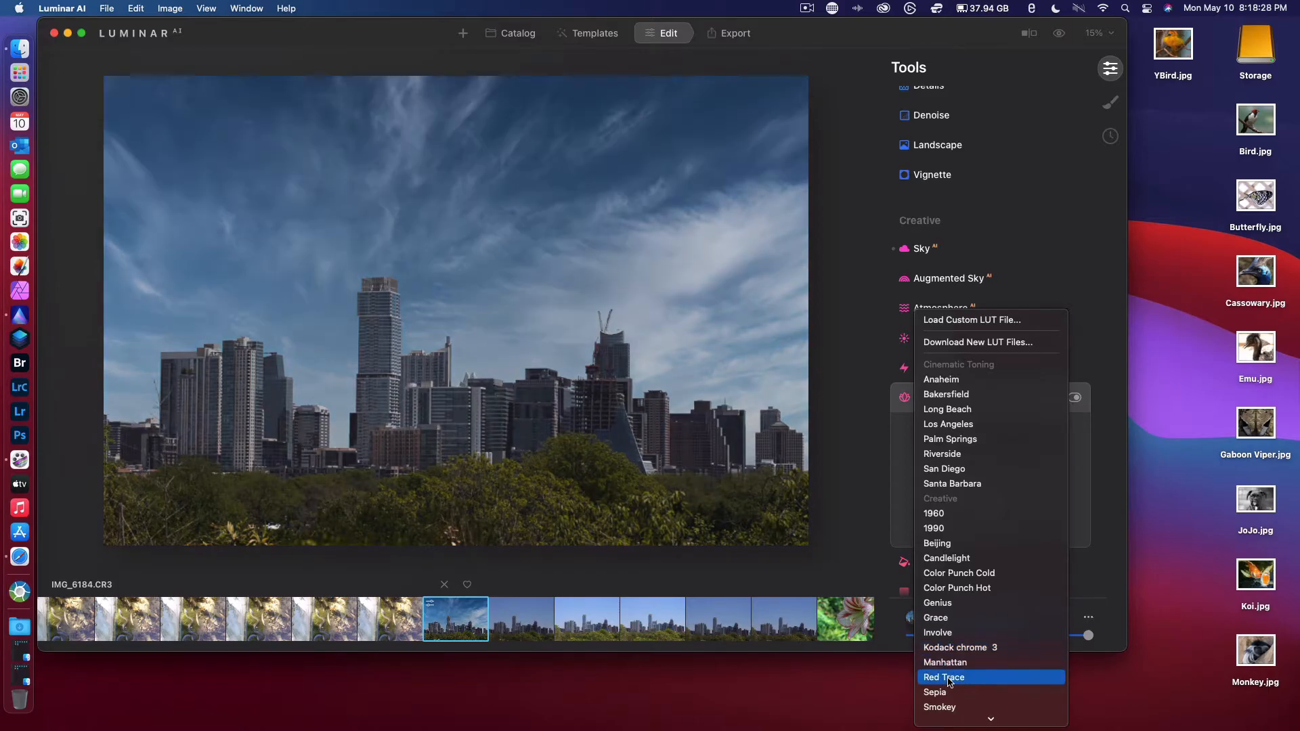
scroll(947, 711, down, 10)
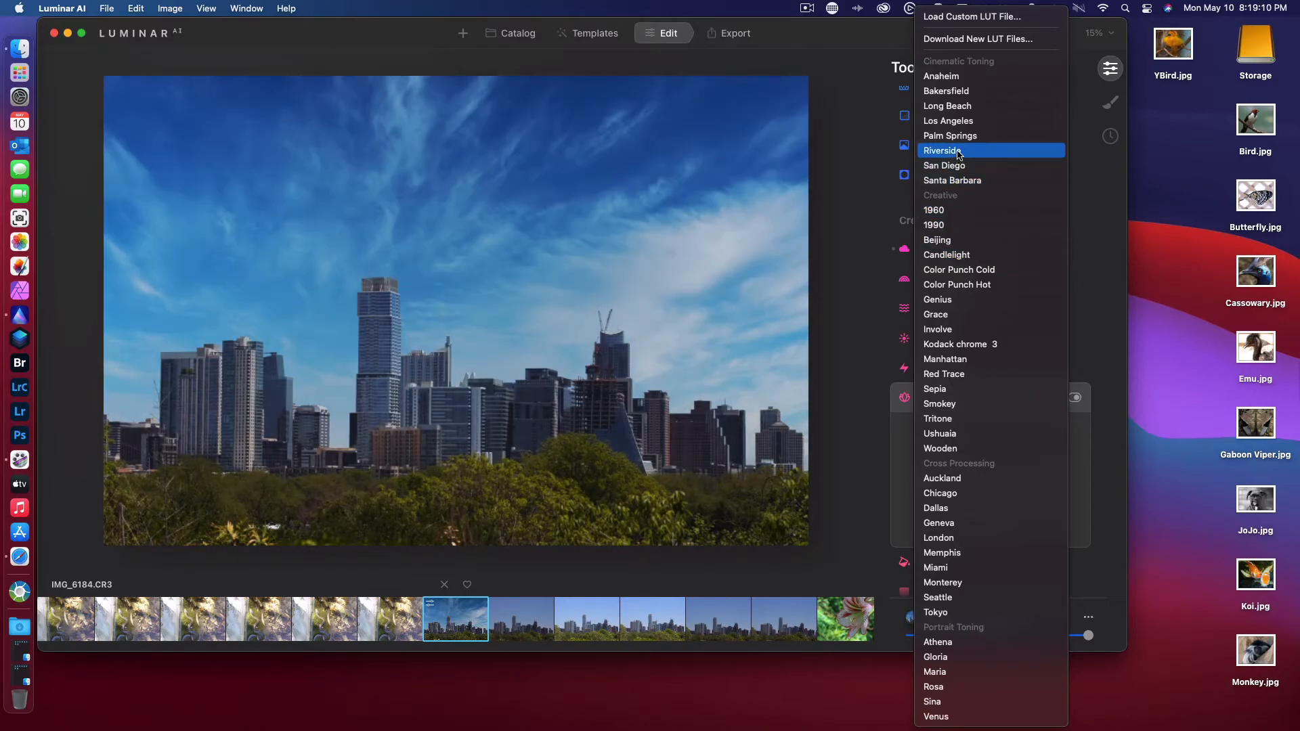
click(950, 78)
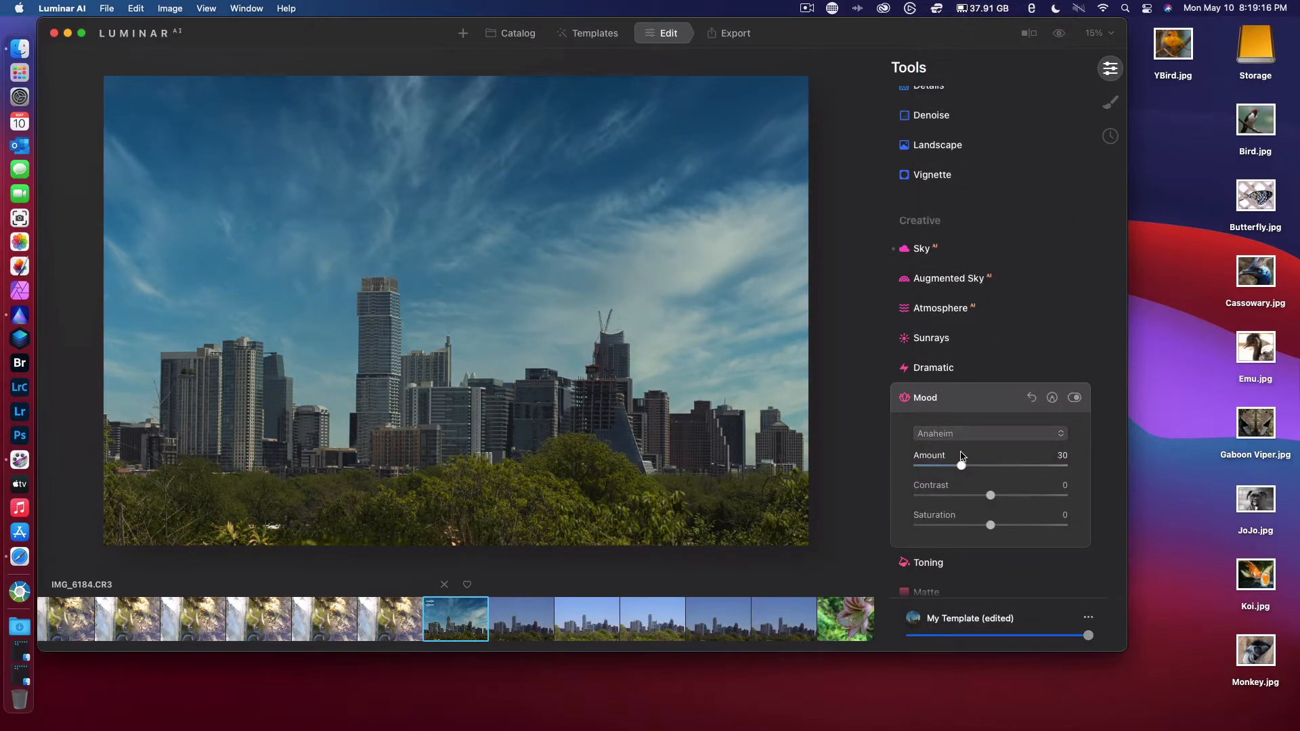
drag(959, 467, 923, 469)
click(985, 397)
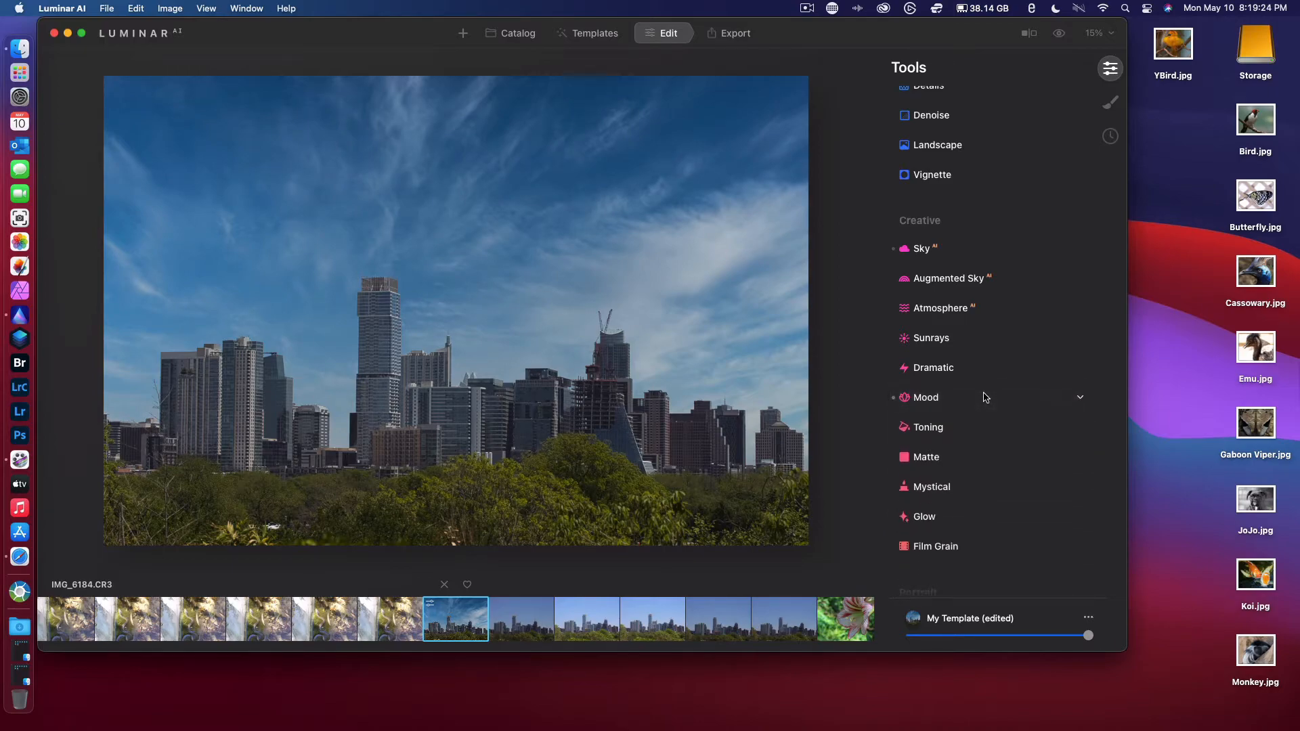
Try adjusting the Toning tool's amount and leave it at 50.
click(932, 434)
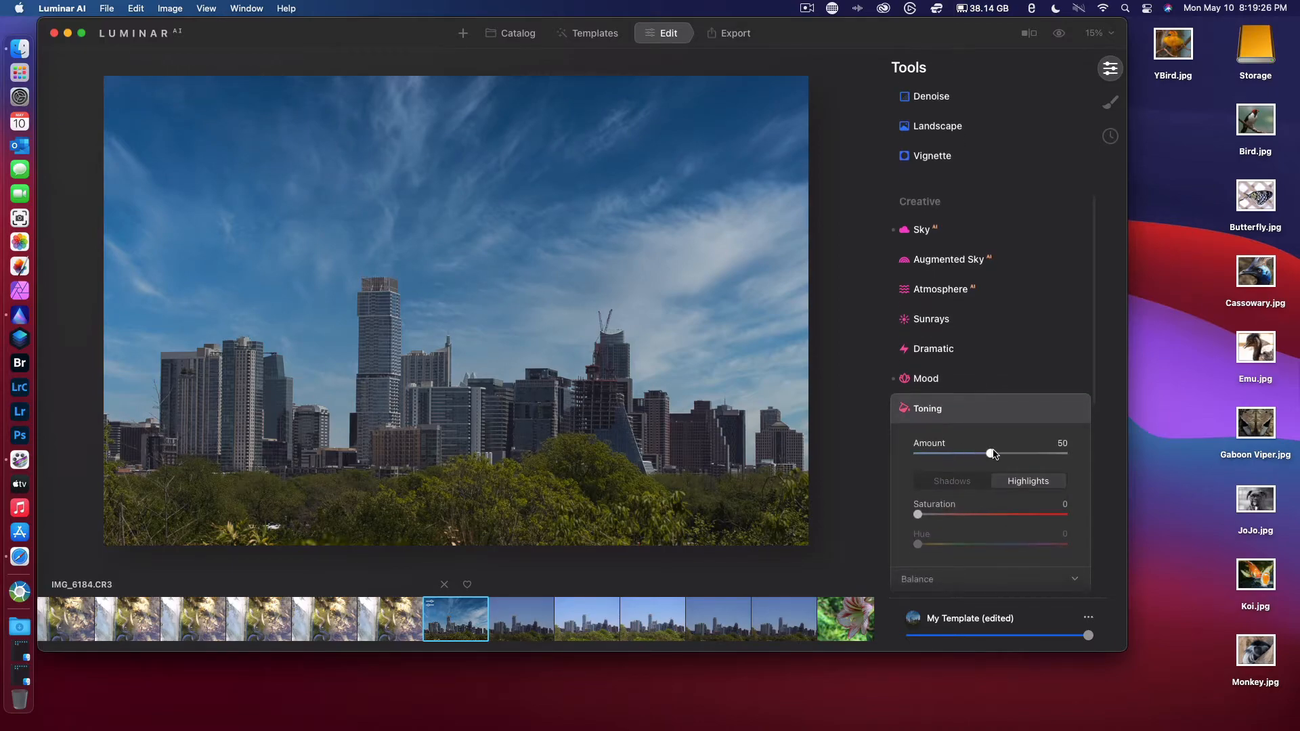
mouse_move(992, 455)
mouse_down()
mouse_move(934, 455)
mouse_move(1062, 455)
mouse_move(954, 461)
mouse_move(990, 465)
mouse_up()
click(957, 411)
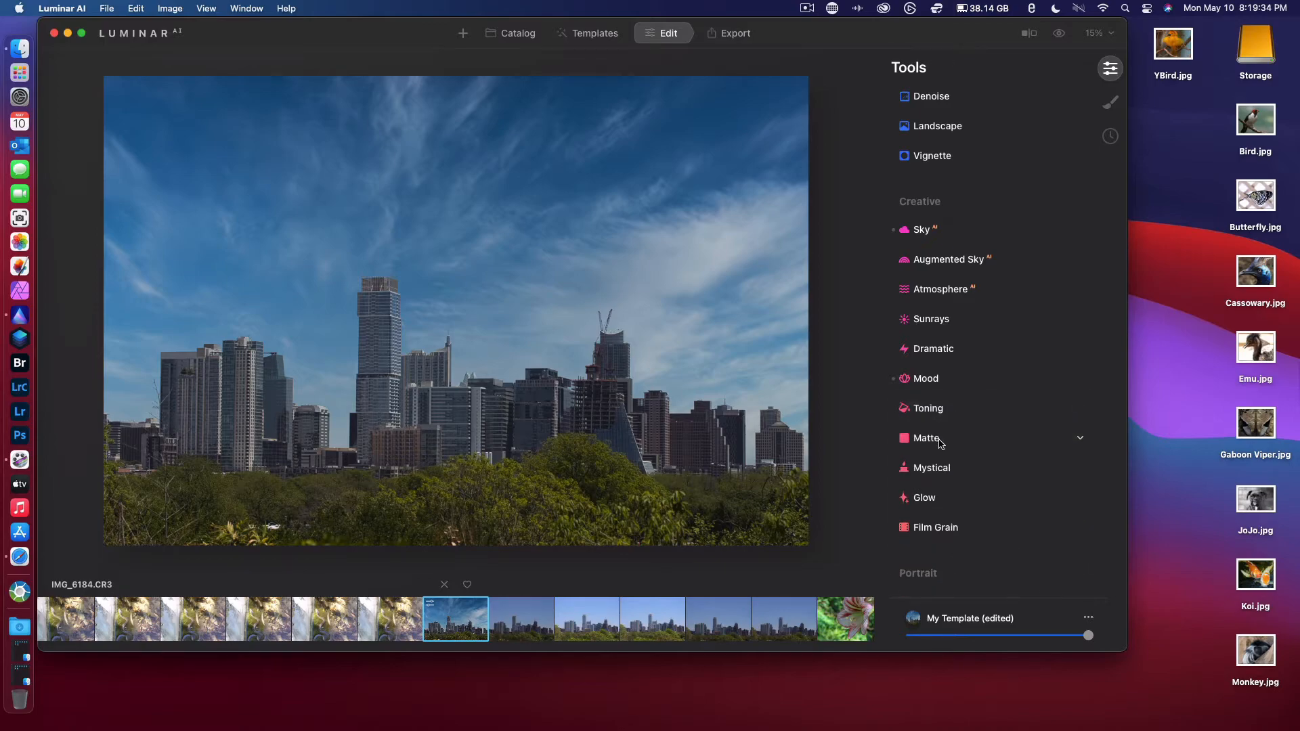
Try the Matte tool's amount on the photo and return it to 0.
click(941, 439)
drag(918, 458, 870, 449)
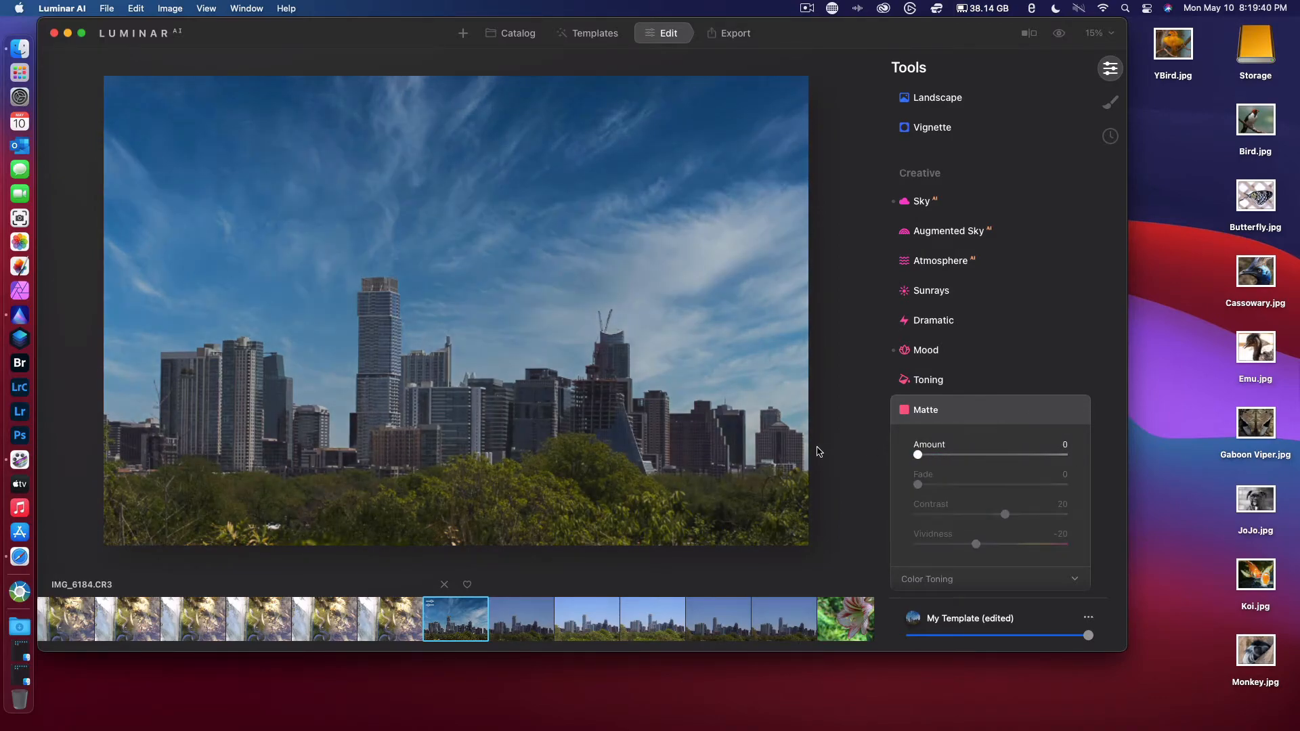
click(966, 398)
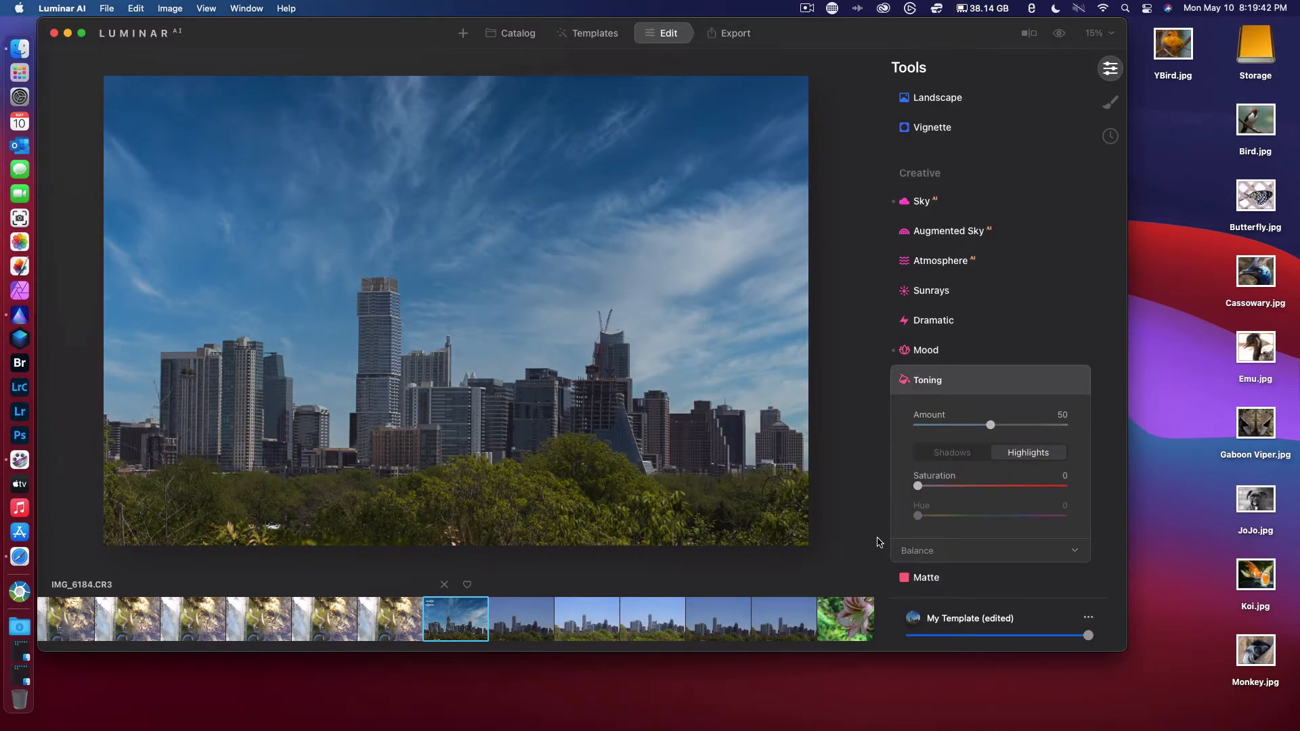
click(946, 587)
click(993, 413)
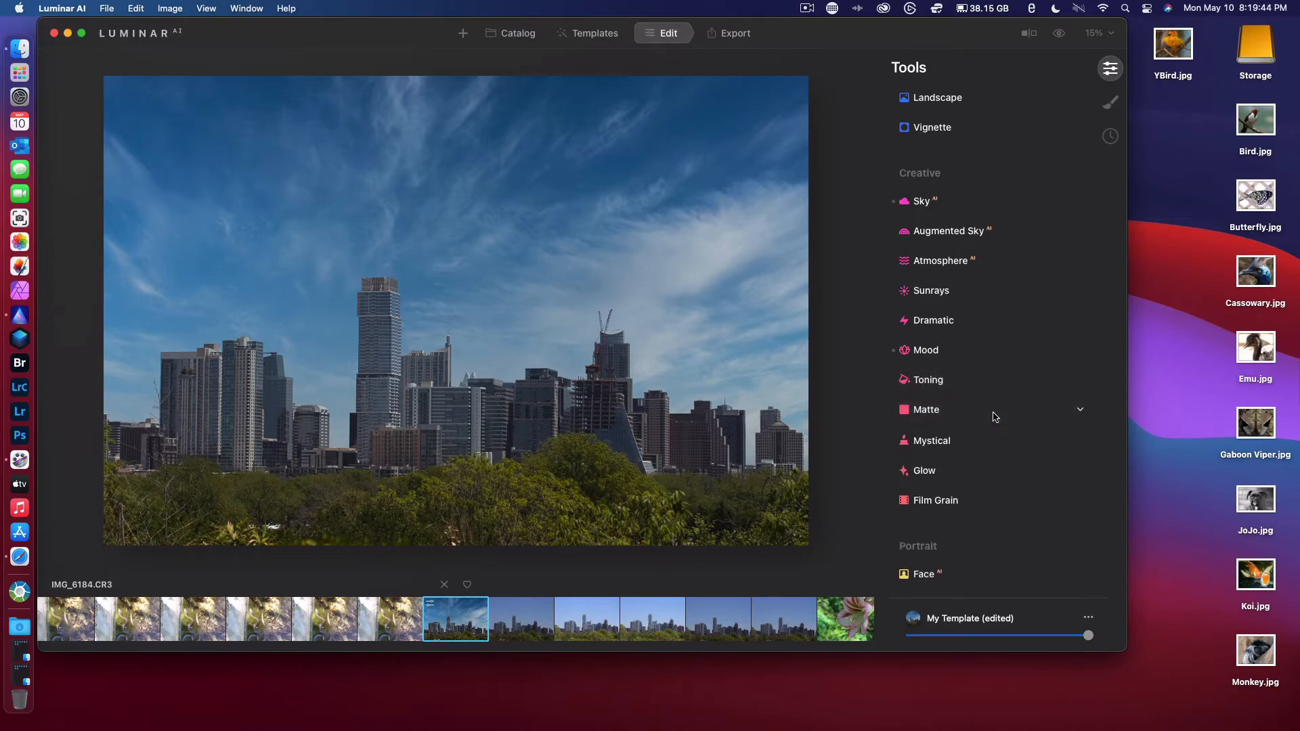
Try the Mystical tool's amount on the skyline and bring it back to 0.
click(955, 444)
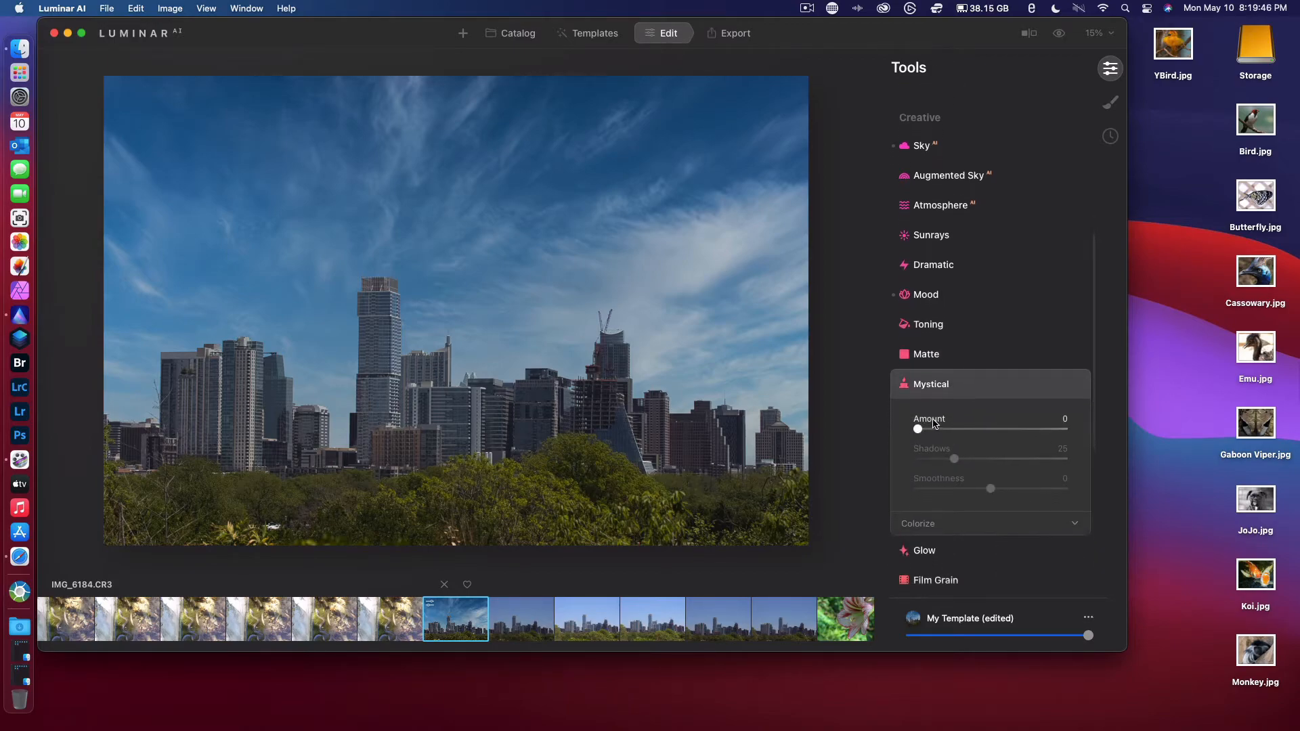
click(952, 432)
drag(953, 435, 886, 433)
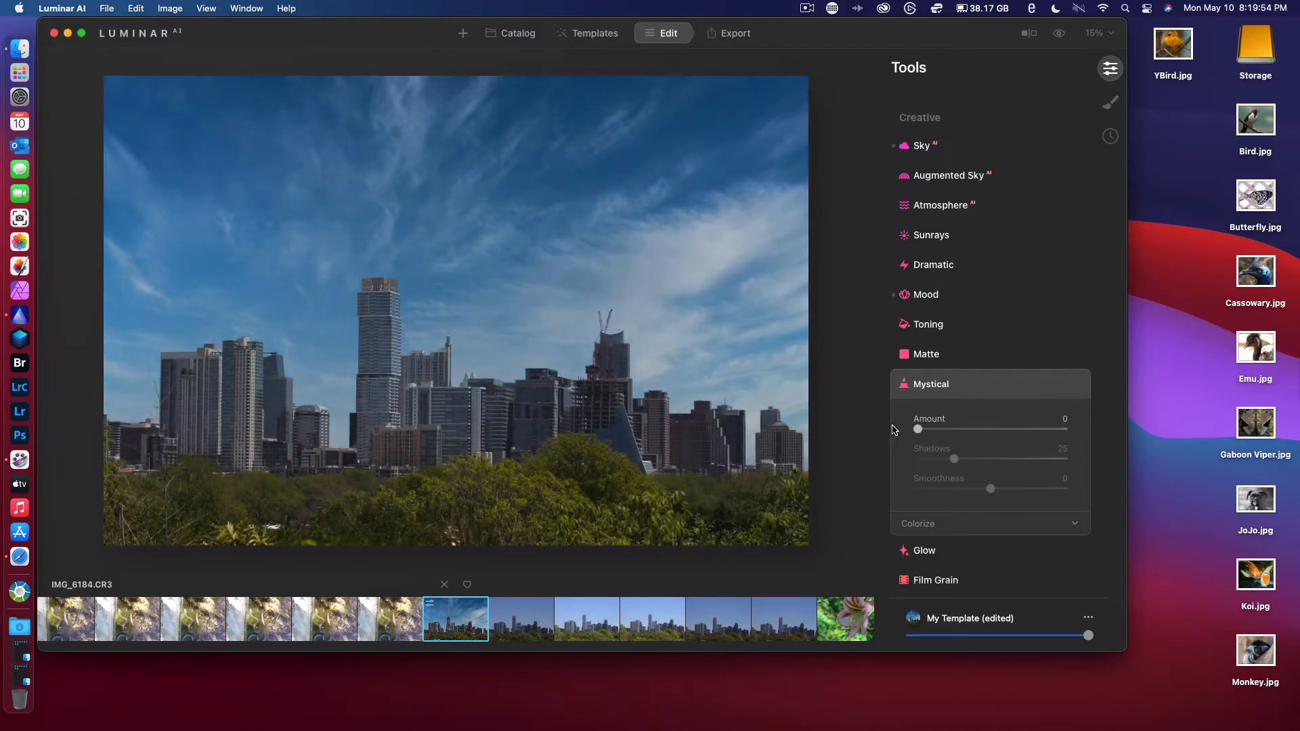
click(962, 391)
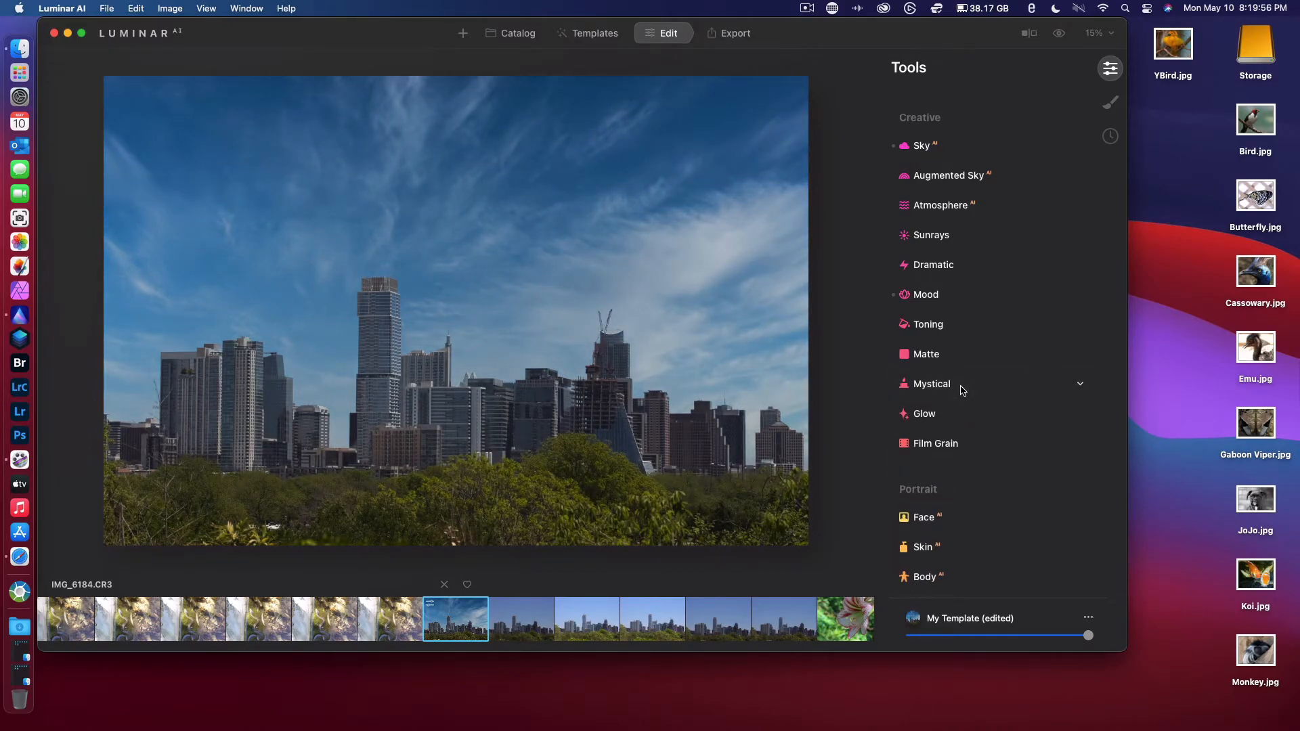
Try a Soft Focus glow with an amount of 17 on the photo and remove it.
click(923, 417)
drag(919, 482, 945, 486)
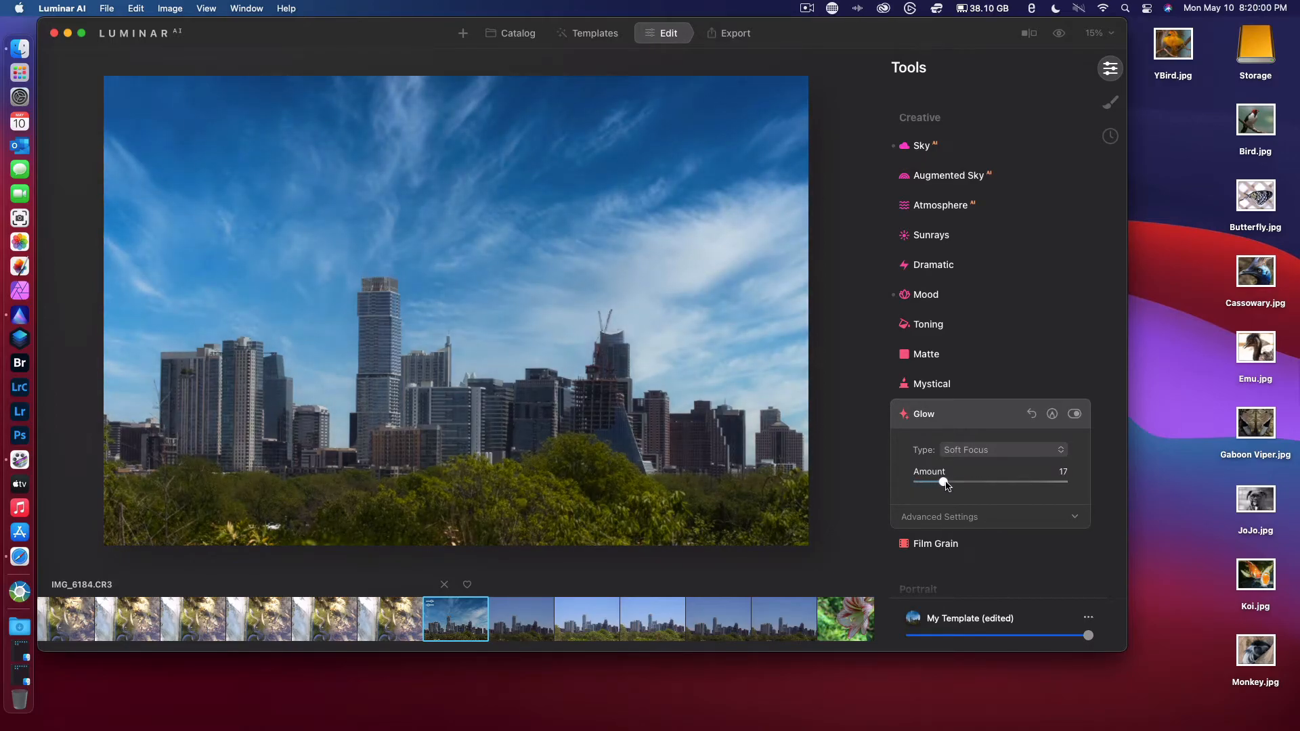
click(990, 420)
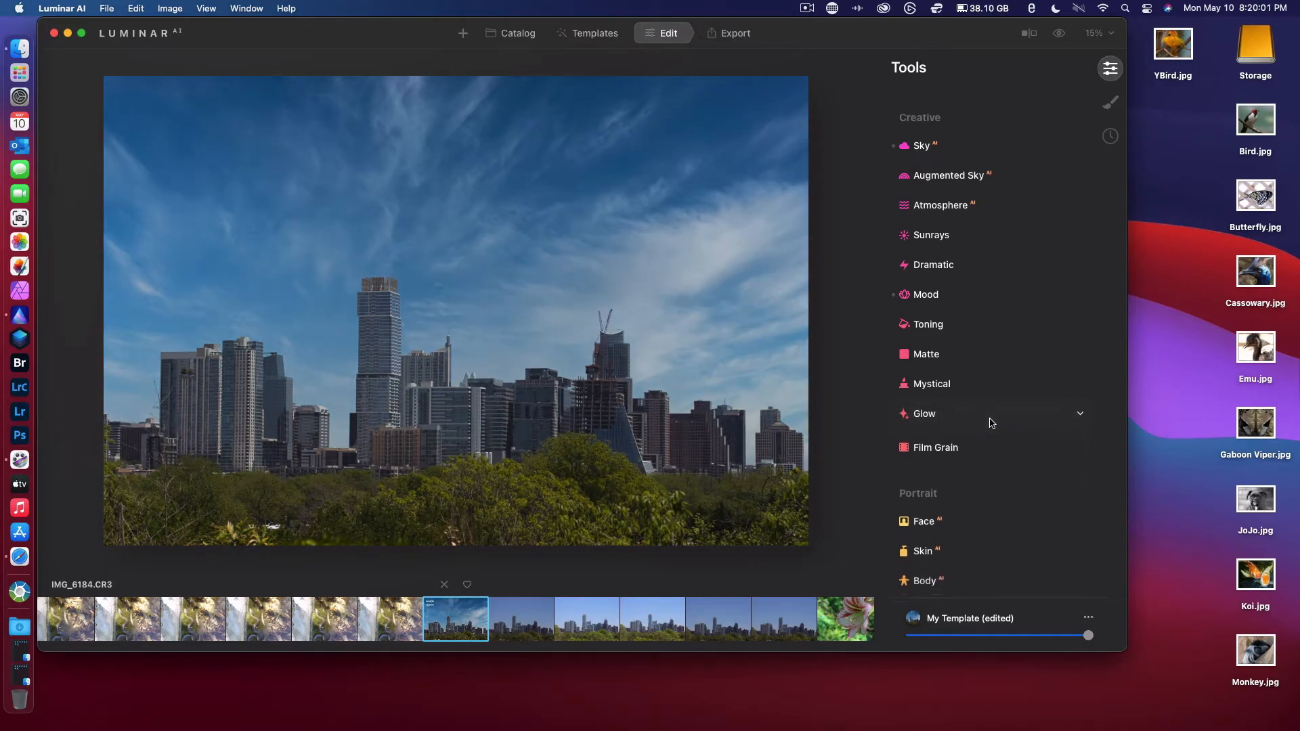
Raise the Film Grain amount to 100 to preview the effect and return it to 0.
click(946, 443)
drag(915, 488, 1155, 479)
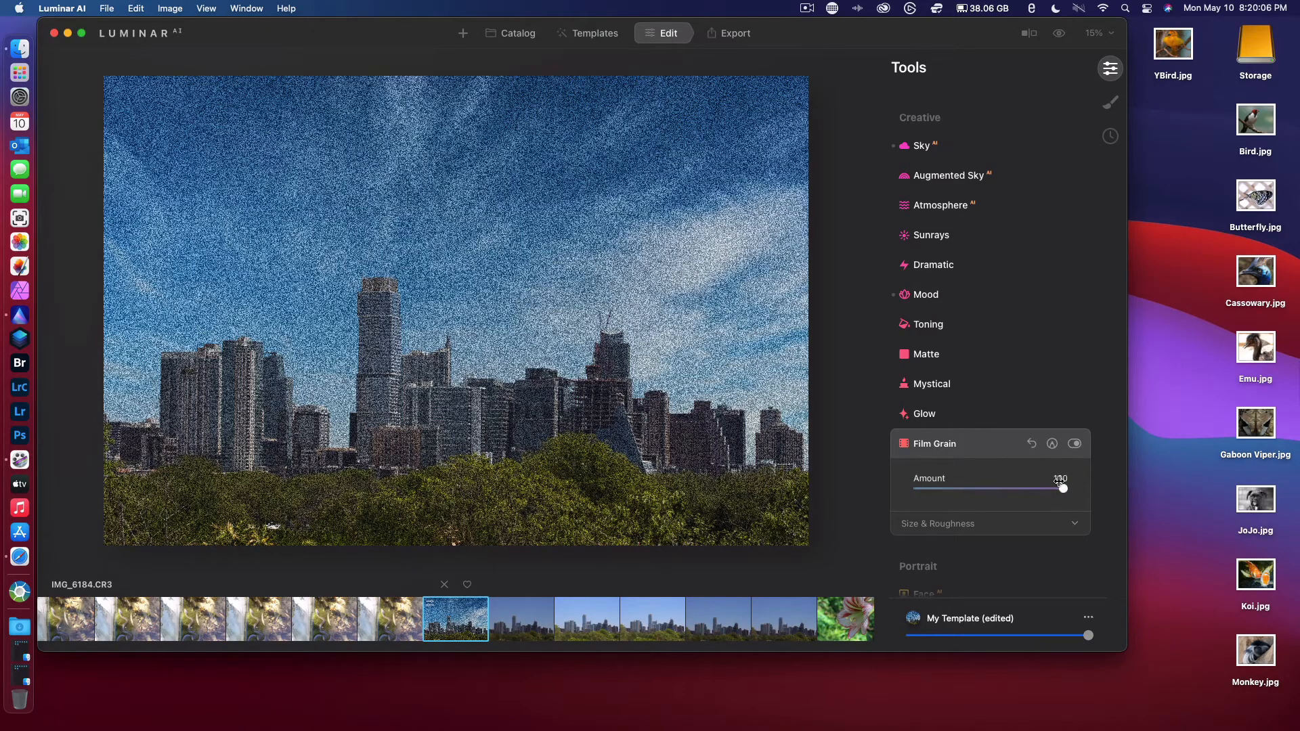
drag(1063, 491, 882, 486)
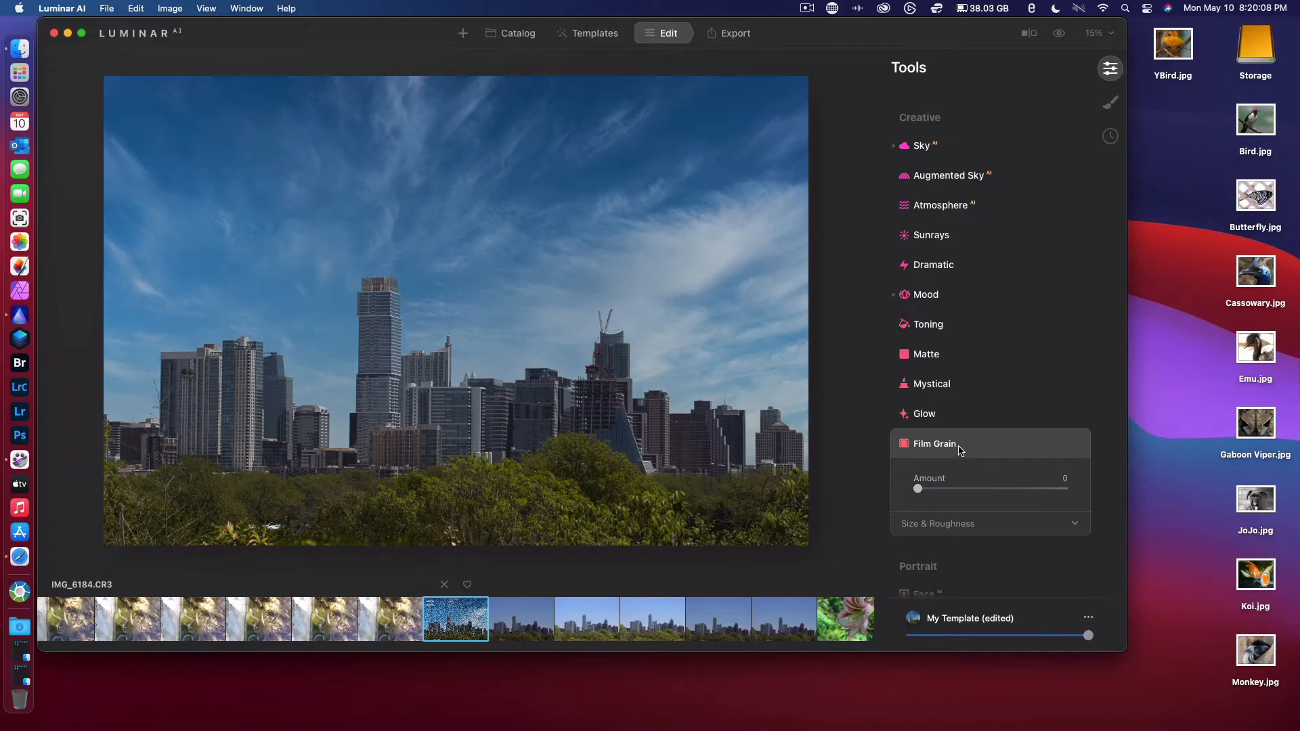
click(960, 446)
Look over the Portrait and Professional tools and open Local Masking.
scroll(933, 534, down, 6)
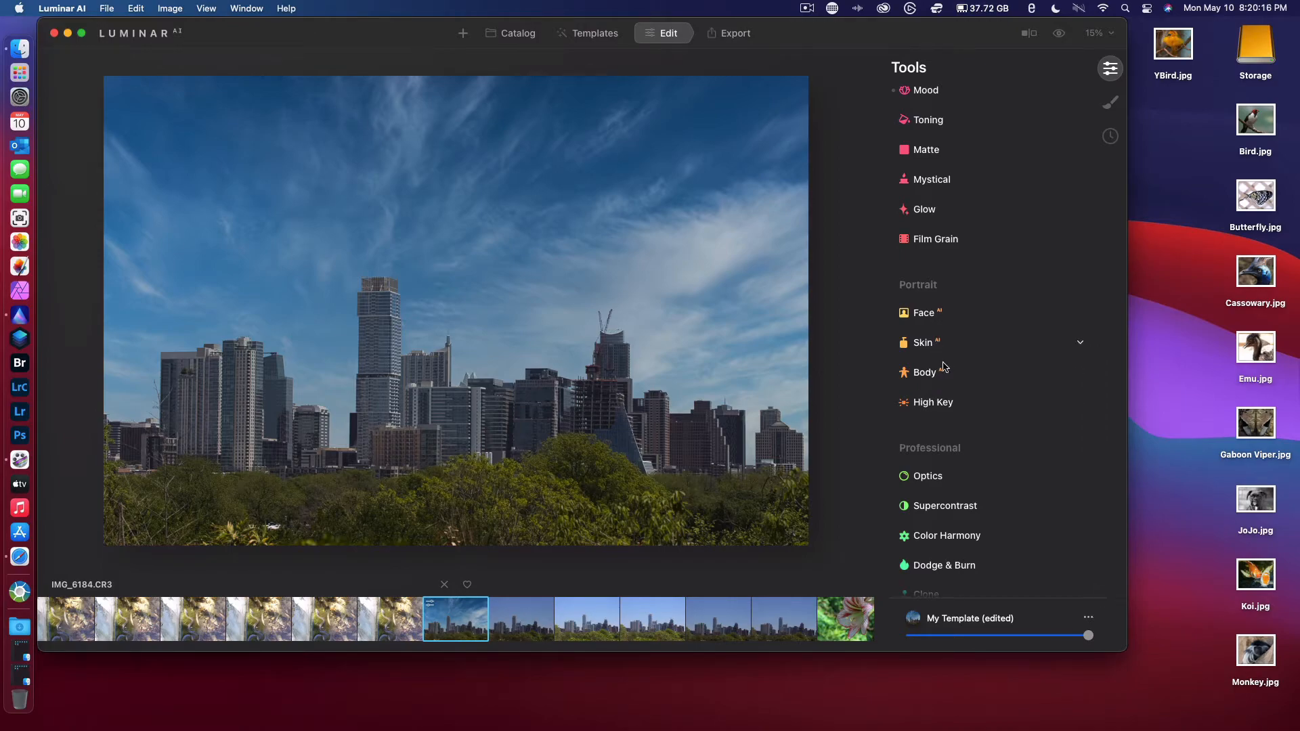
scroll(954, 494, down, 1)
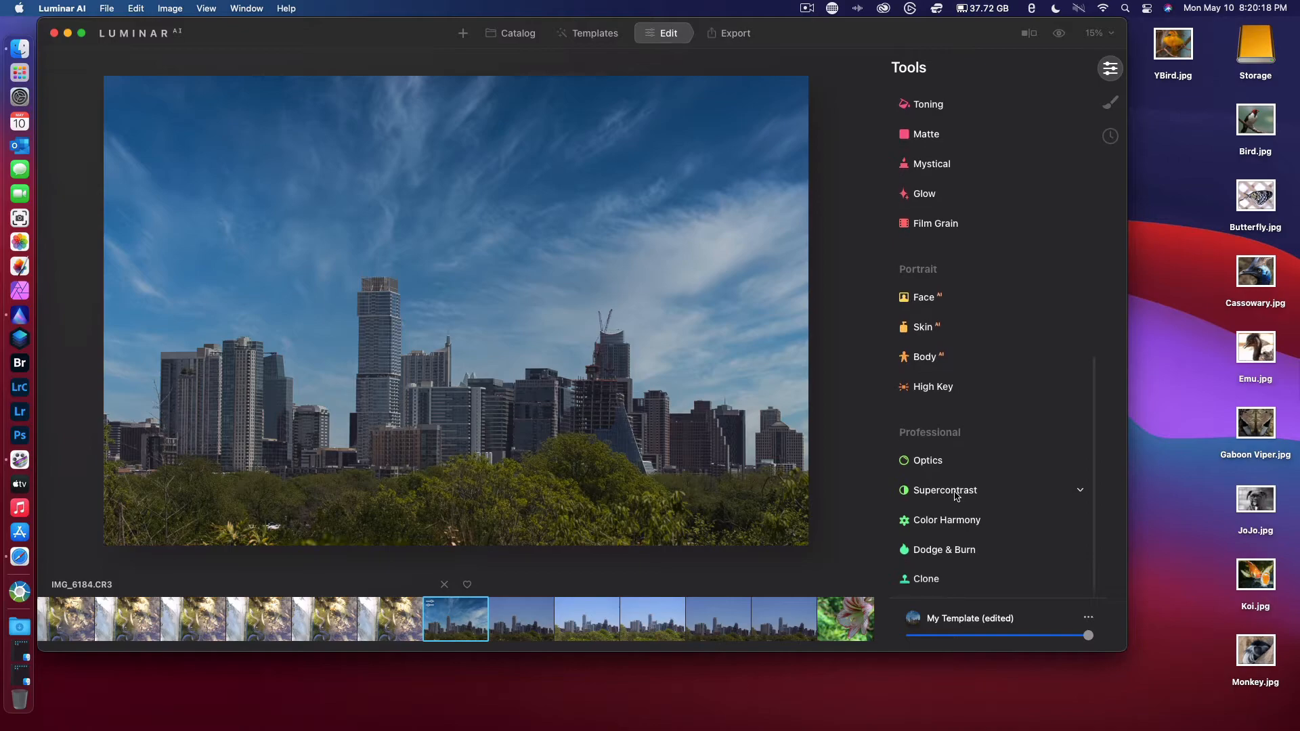
scroll(999, 279, up, 10)
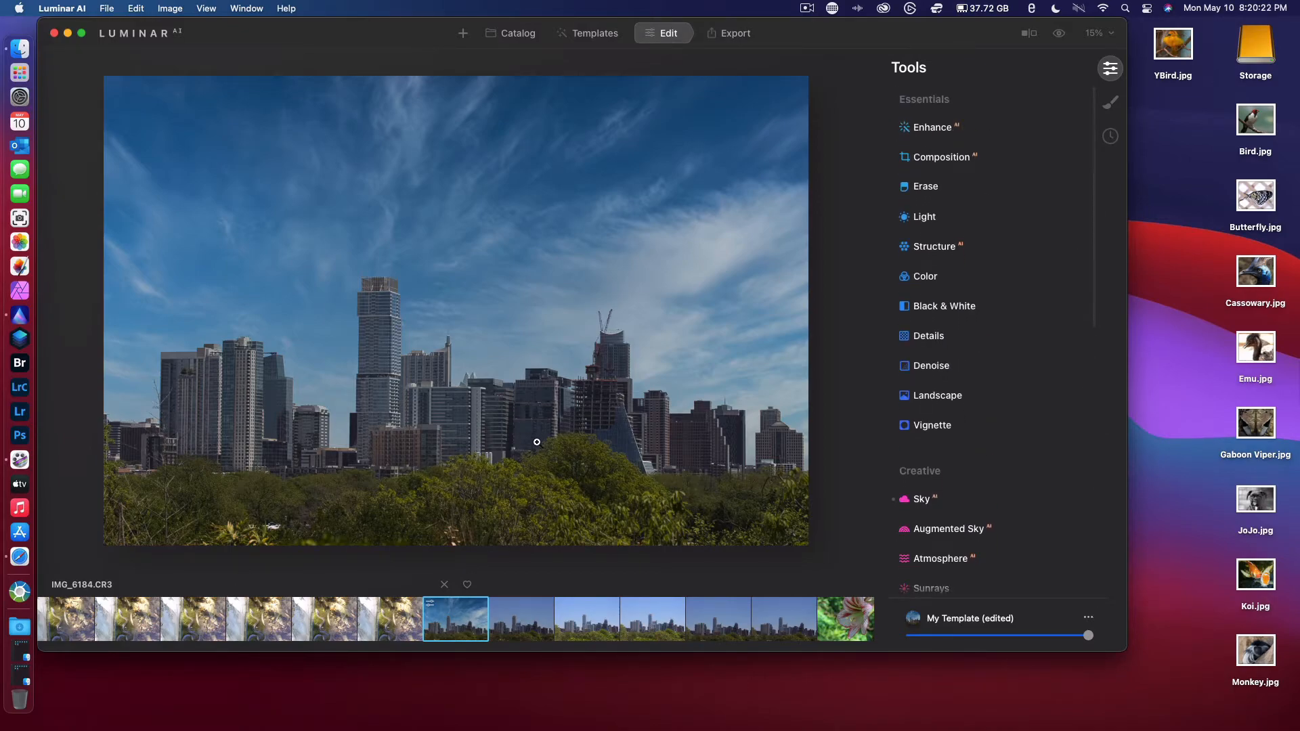
click(1110, 102)
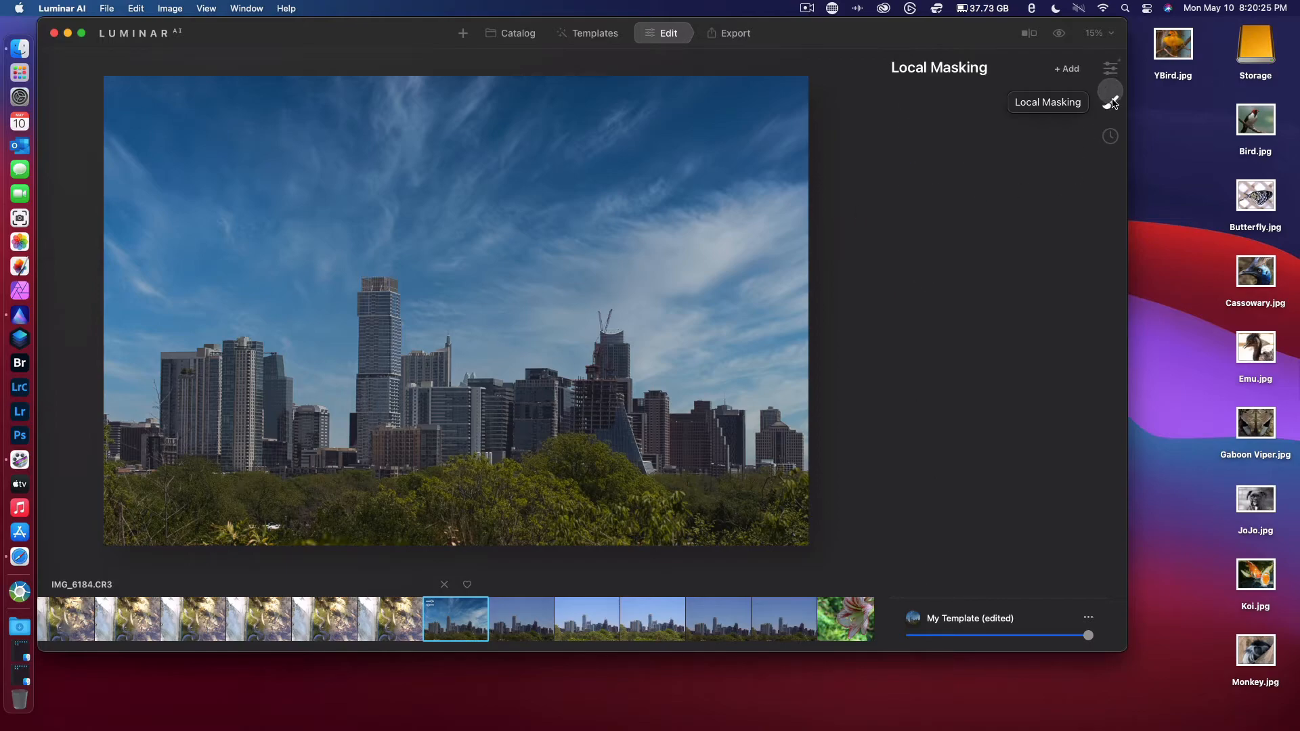
Review the skyline photo's edit history from the latest change down to the original.
click(1110, 135)
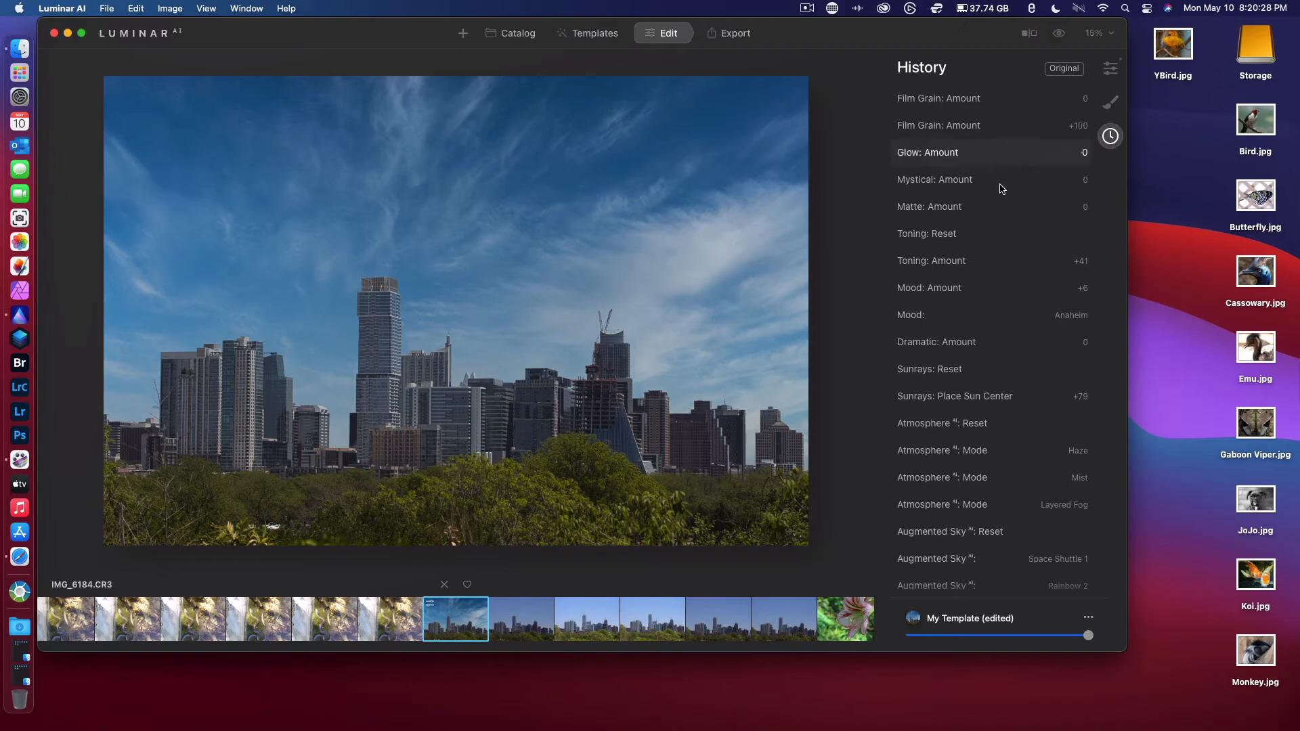
scroll(965, 434, down, 15)
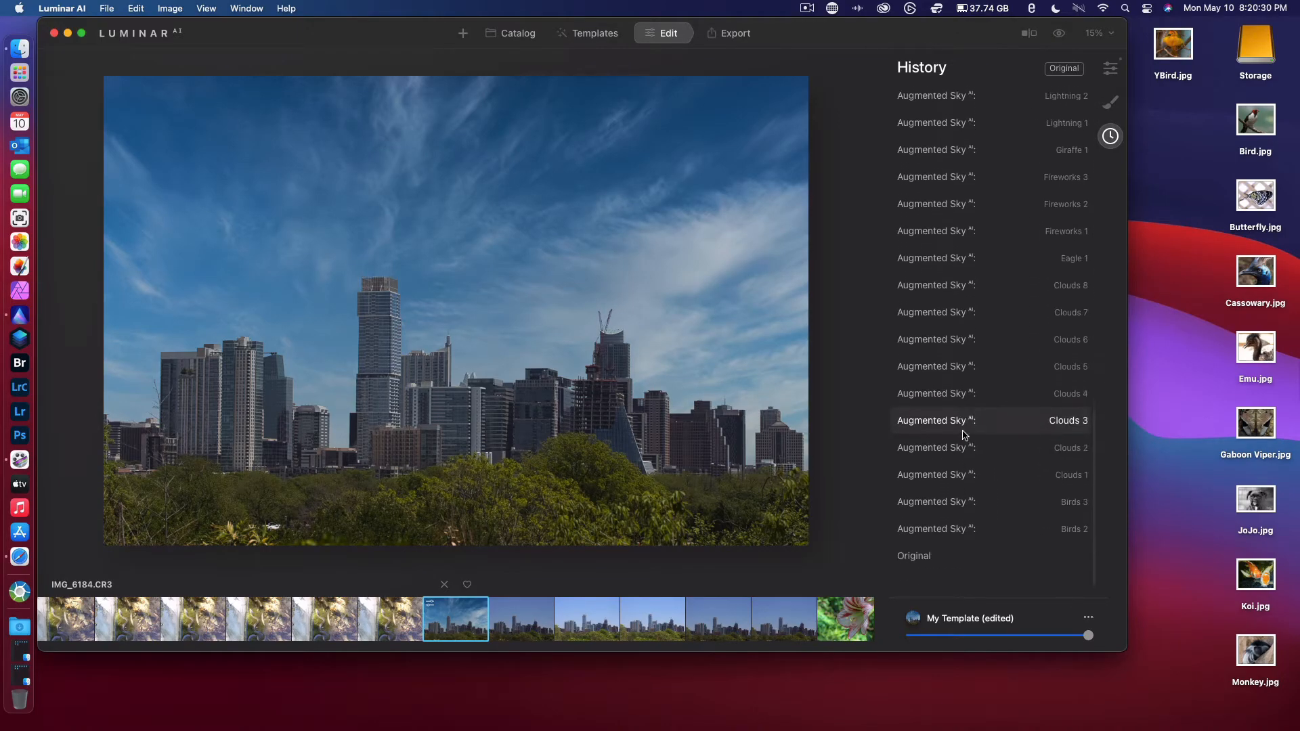
scroll(965, 433, up, 15)
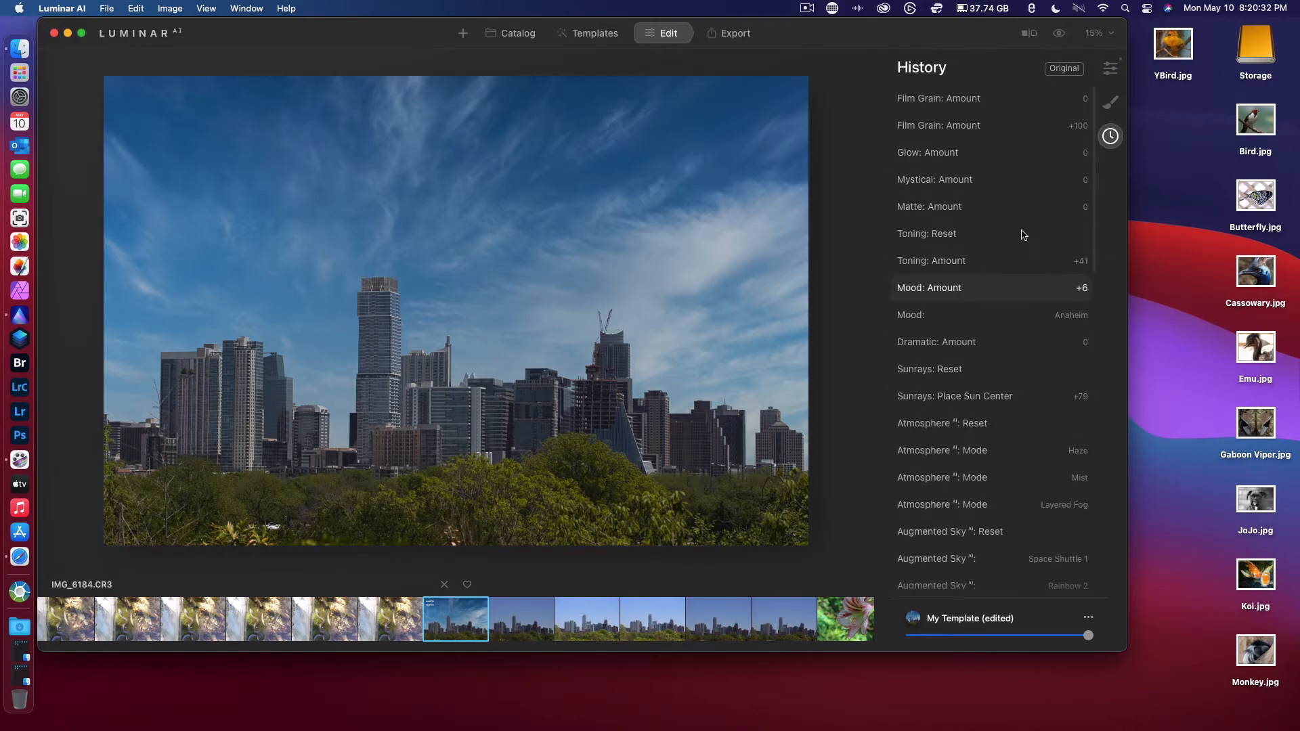
Compare the edited skyline with the original in a split before/after view, shifting the divider slightly.
click(1029, 33)
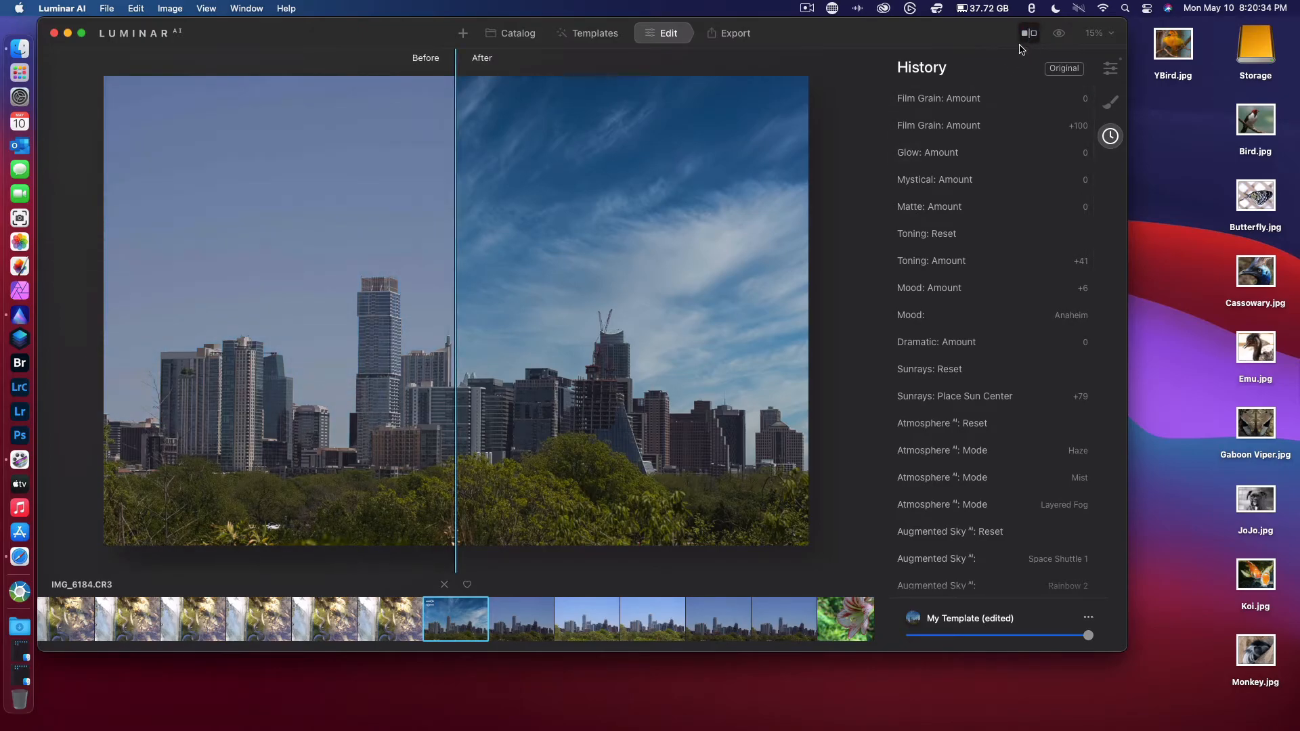
drag(458, 313, 471, 289)
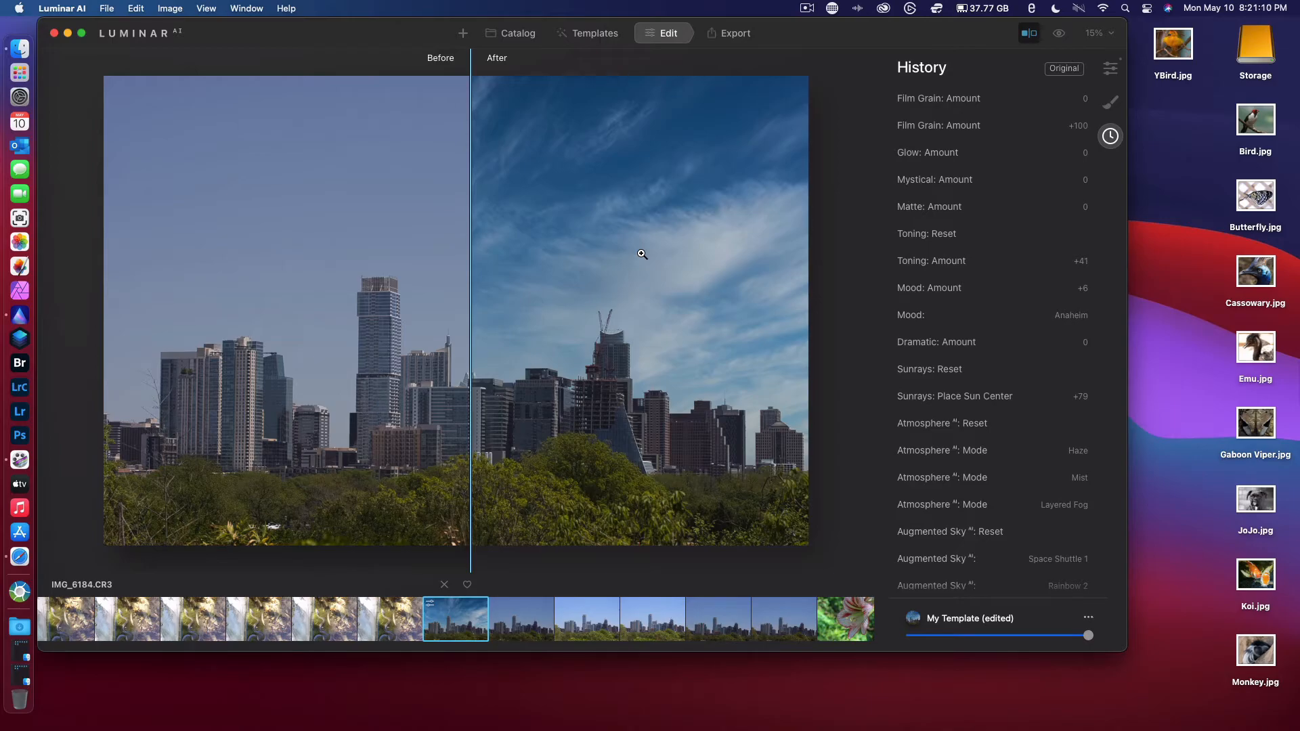
scroll(1019, 236, up, 1)
Export the edited skyline photo as a JPEG named Austin DT with the quality raised to its maximum.
click(74, 8)
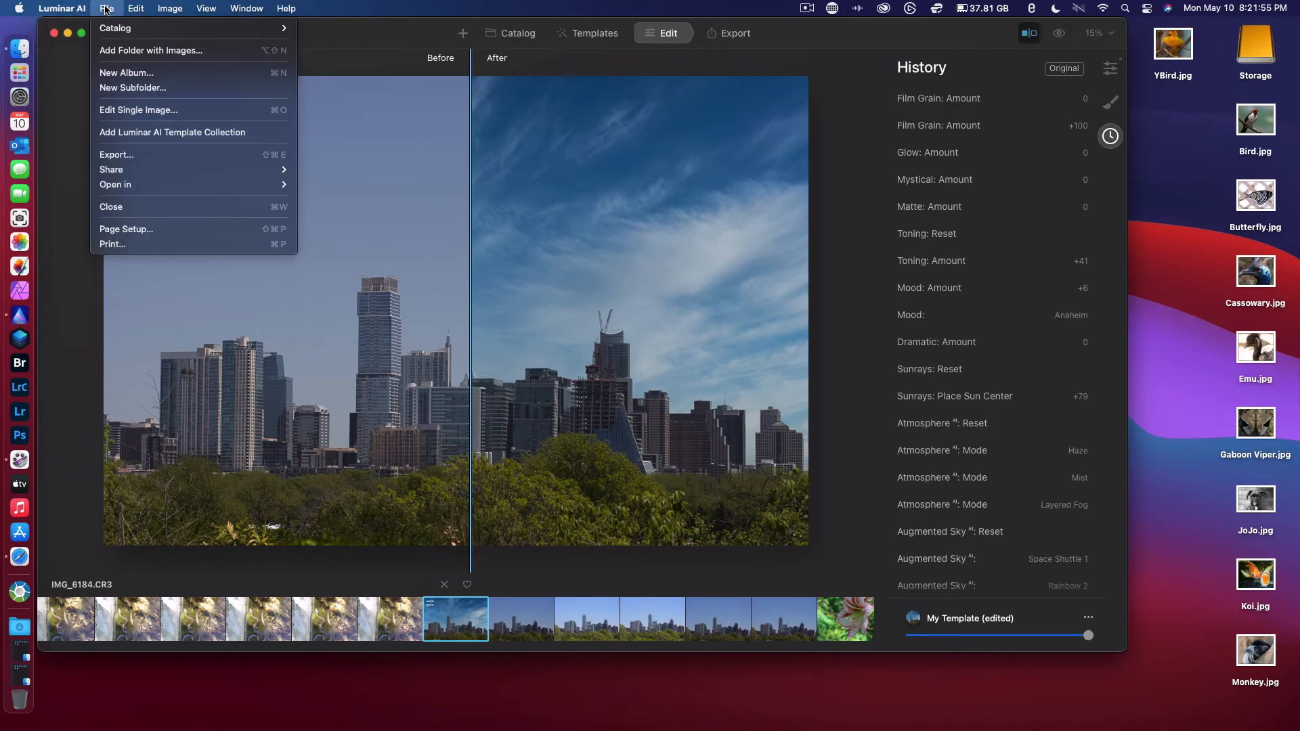
click(116, 154)
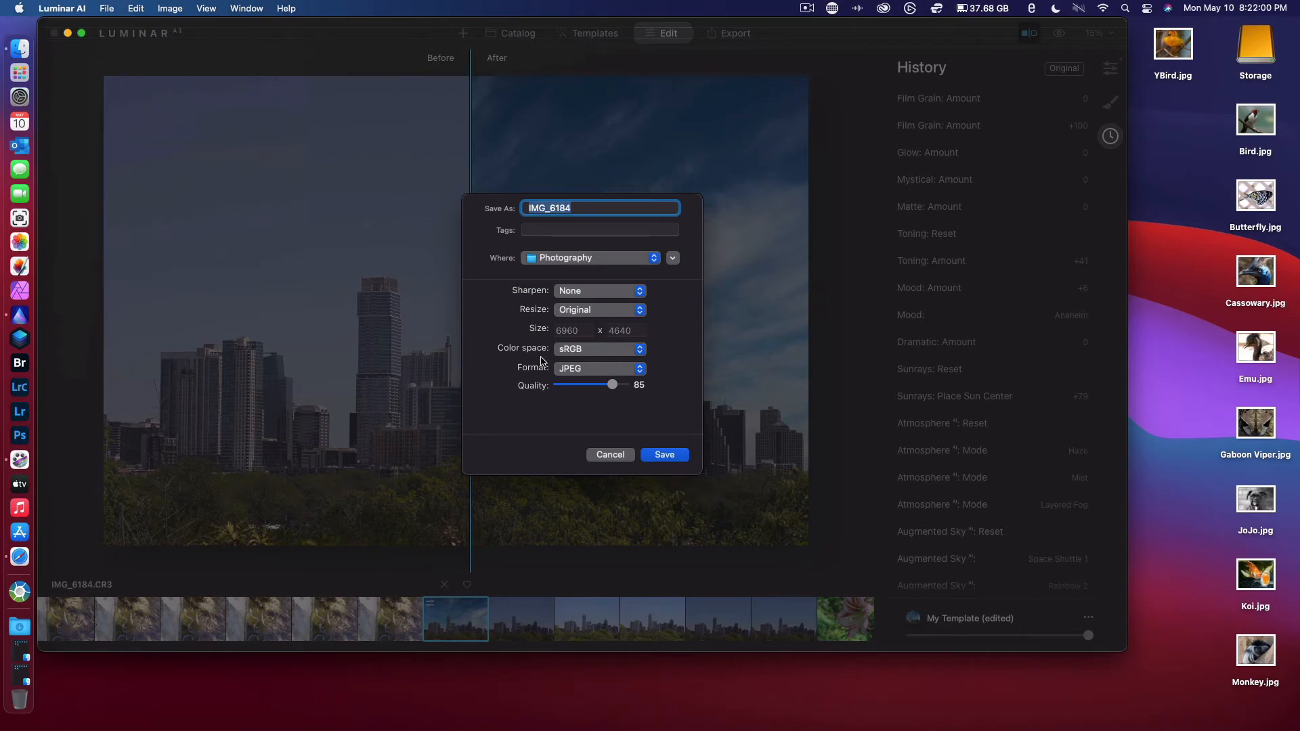
drag(611, 390, 680, 390)
text(Austin DT)
click(659, 454)
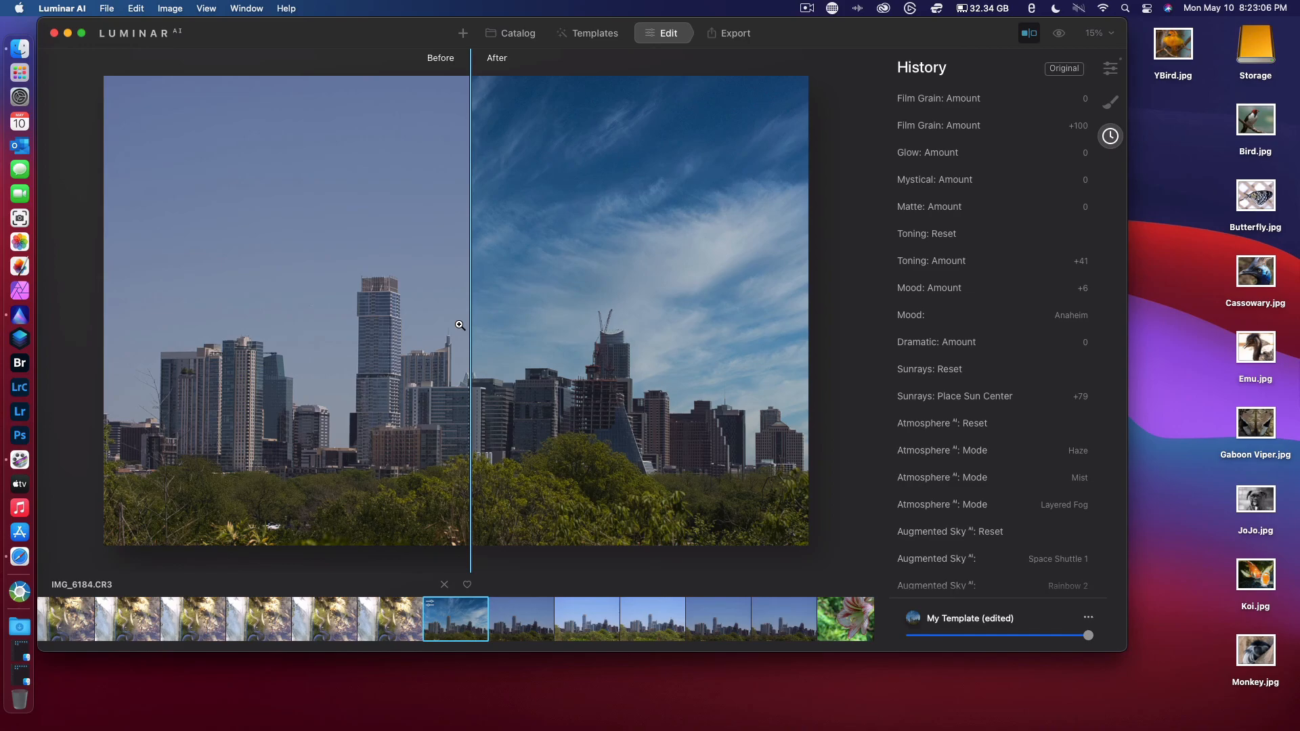
View the unedited skyline photo IMG_6186.CR3 and return to the edited IMG_6184.CR3.
click(584, 621)
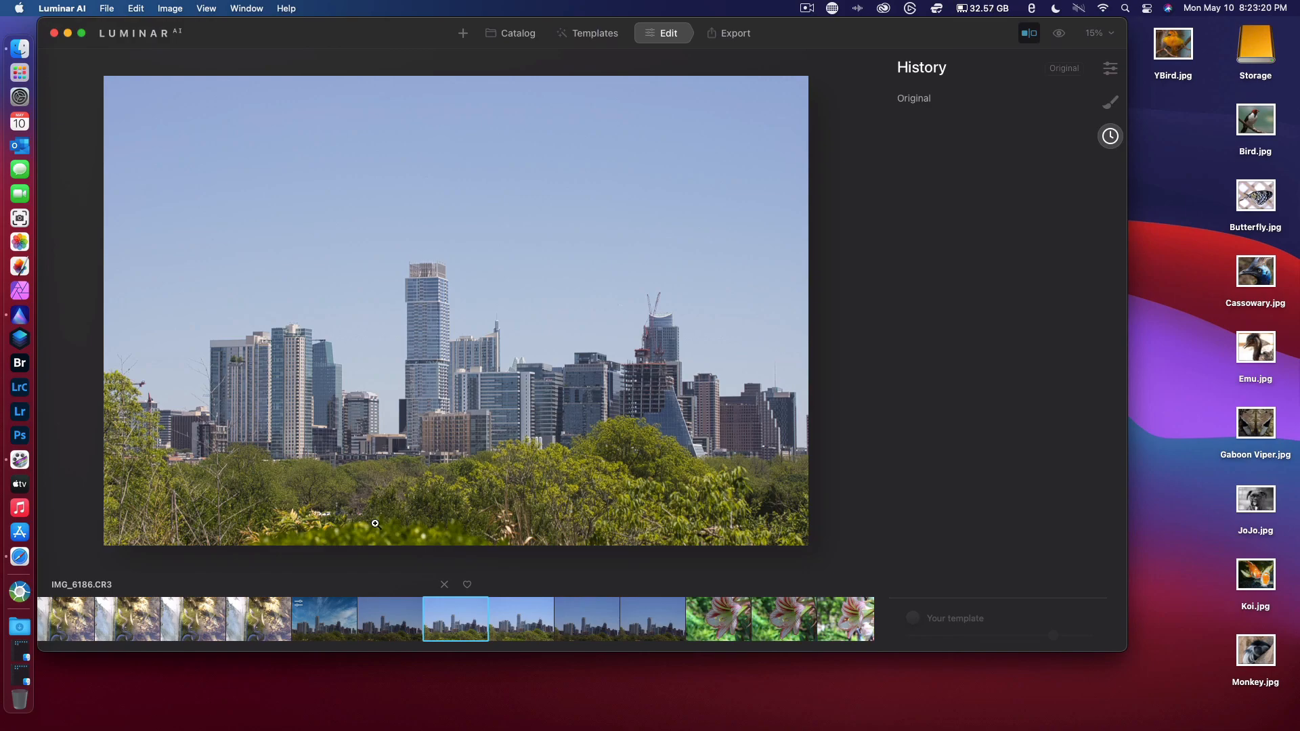
click(331, 633)
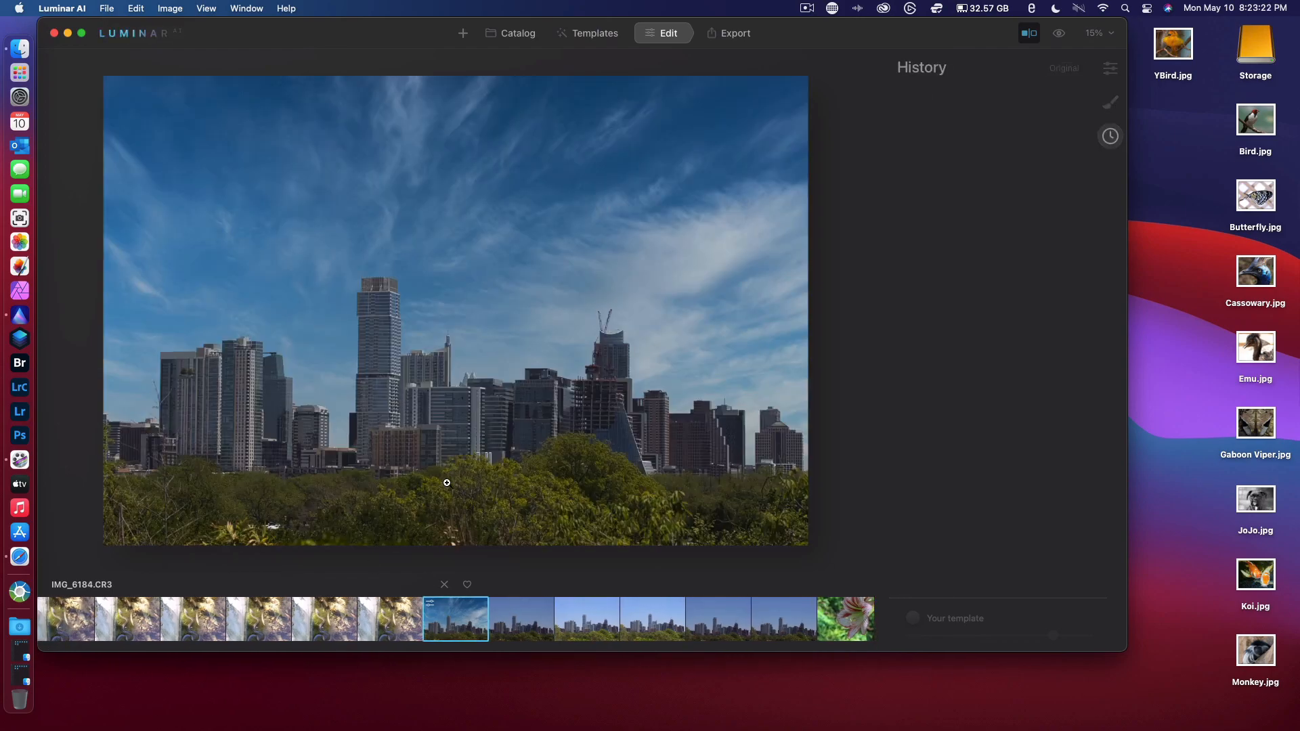